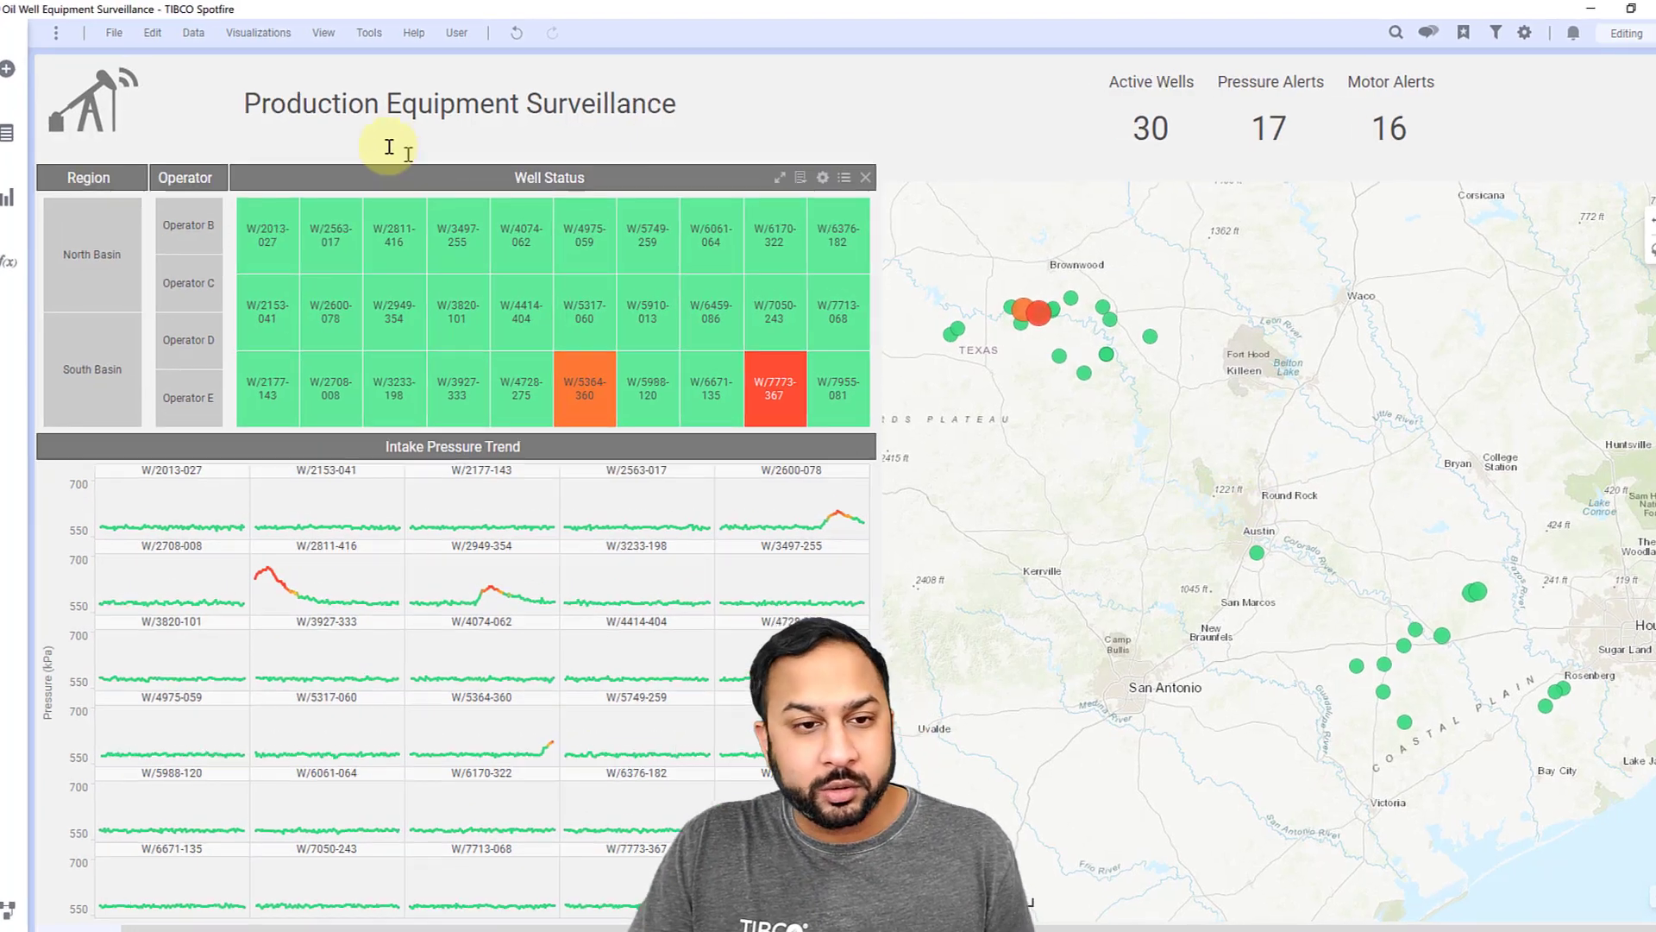
- Open Data Table Properties for Master Index and compare its Relations and Column Matches tabs
left_click(193, 32)
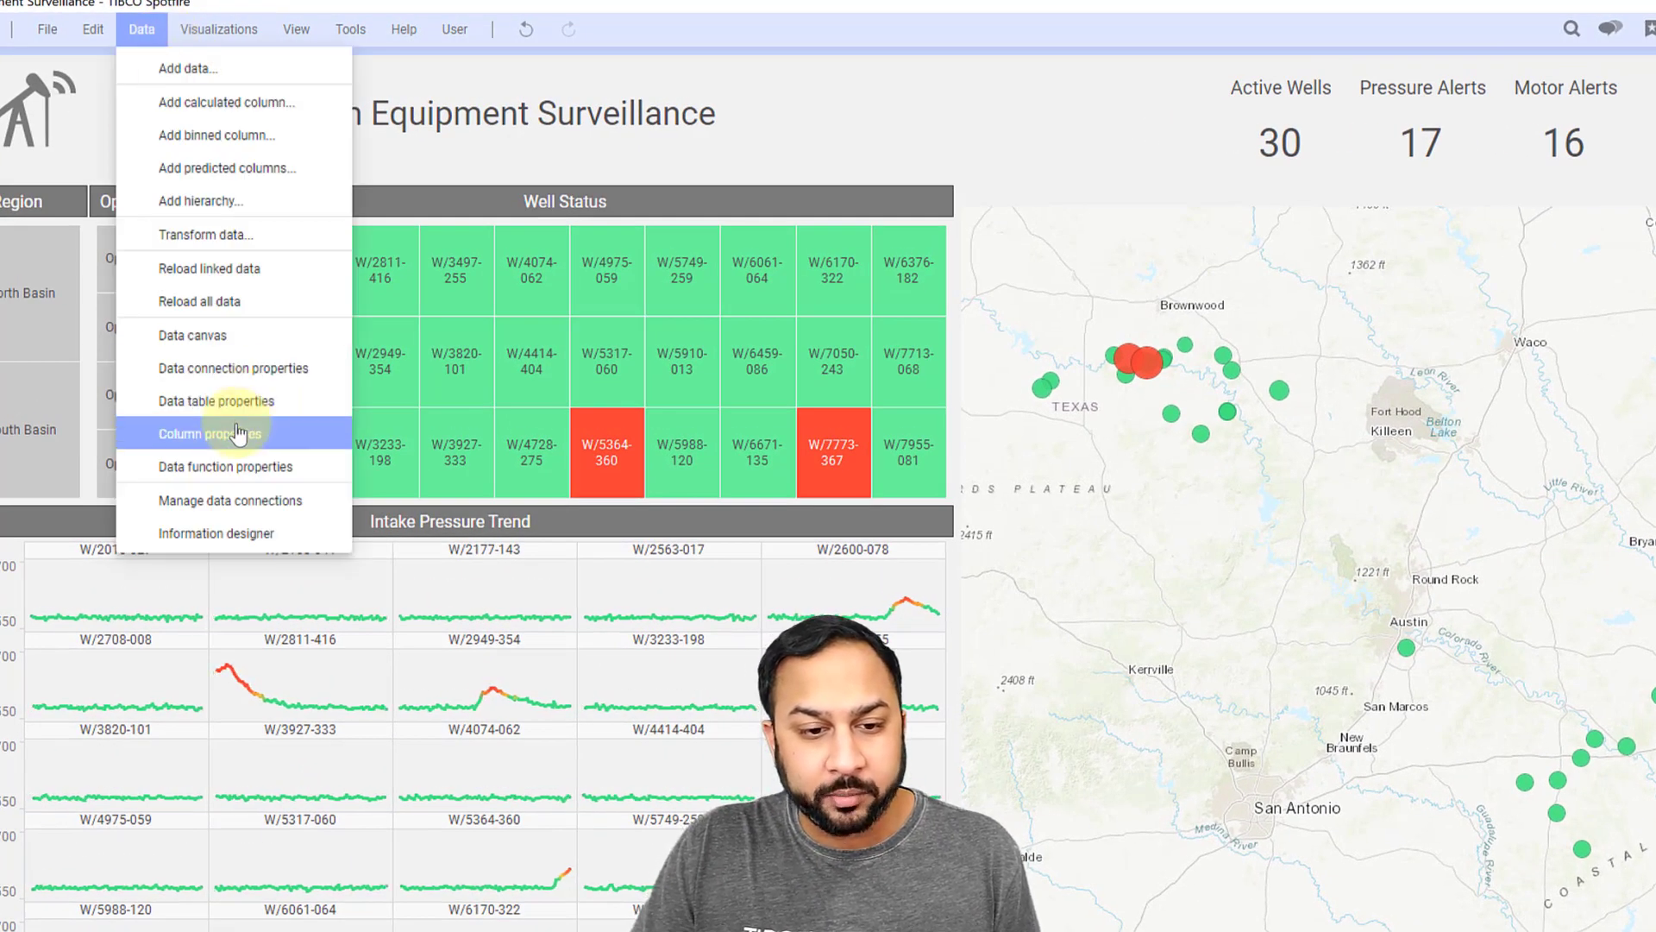
left_click(231, 402)
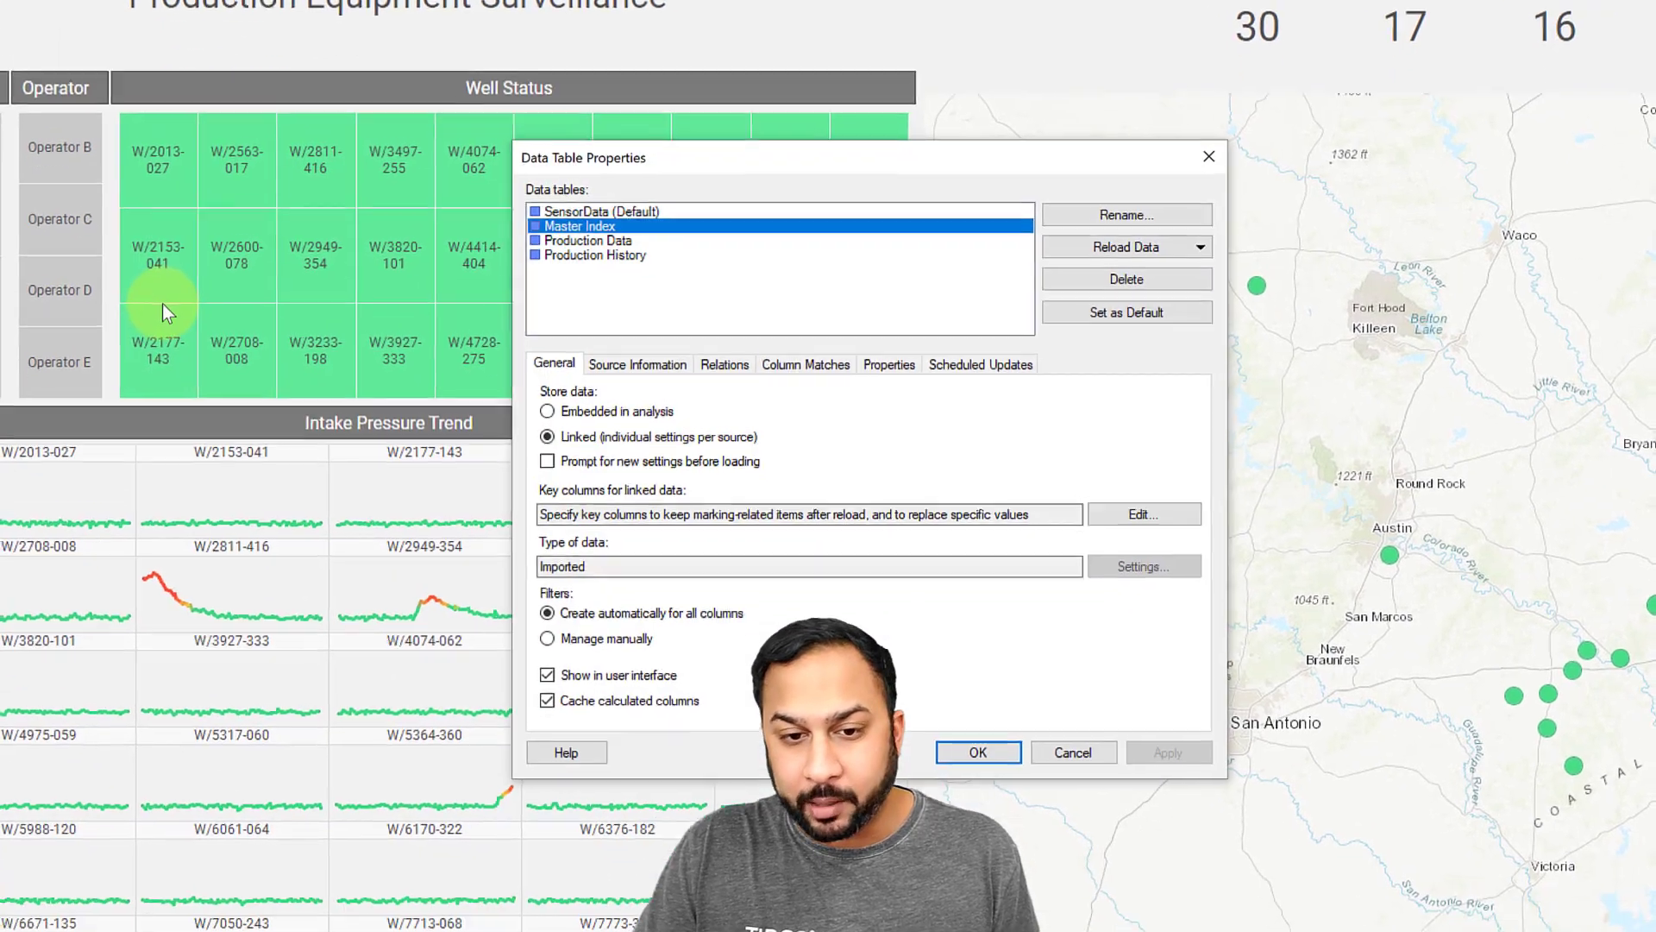
left_click(759, 445)
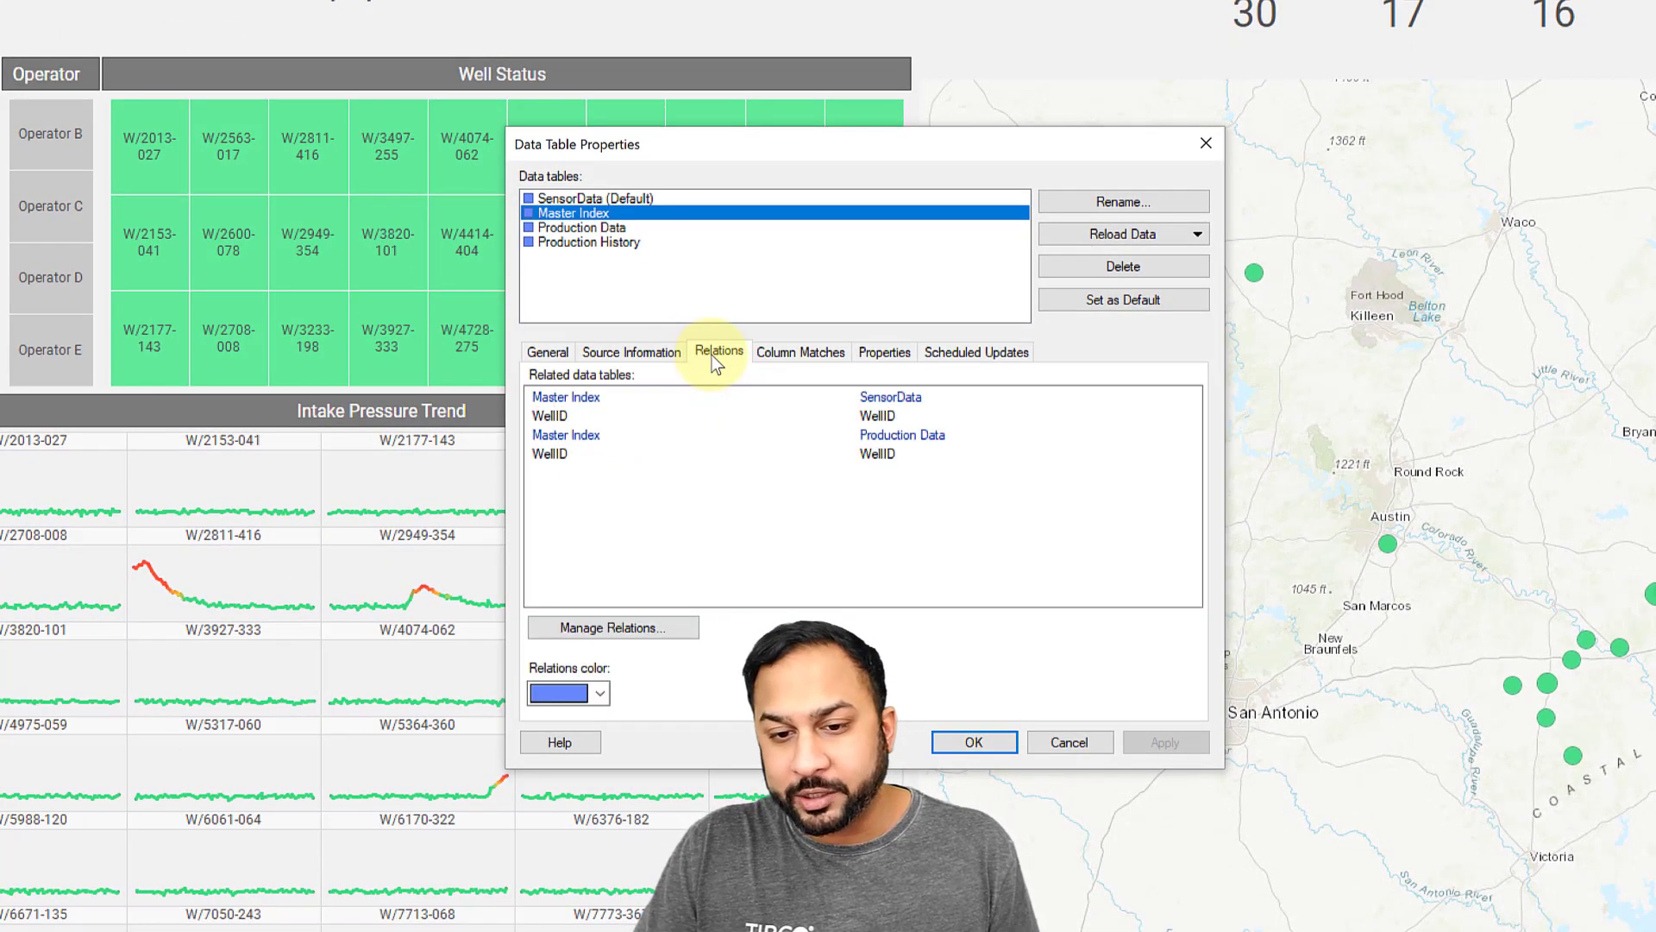
left_click(762, 353)
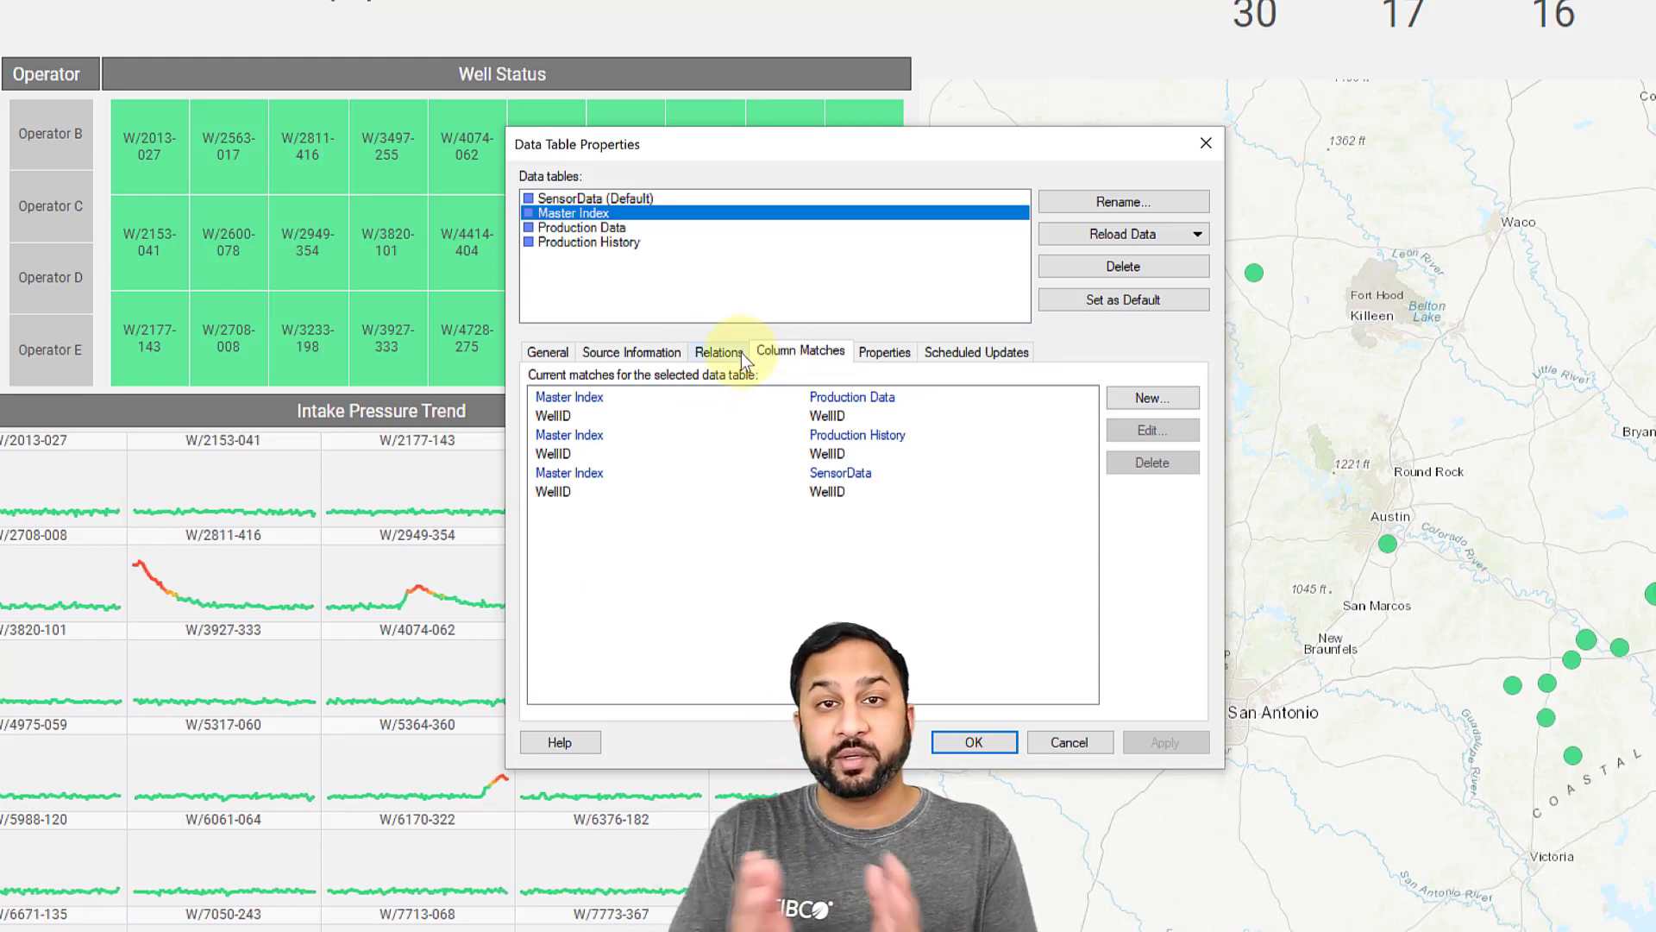
left_click(742, 354)
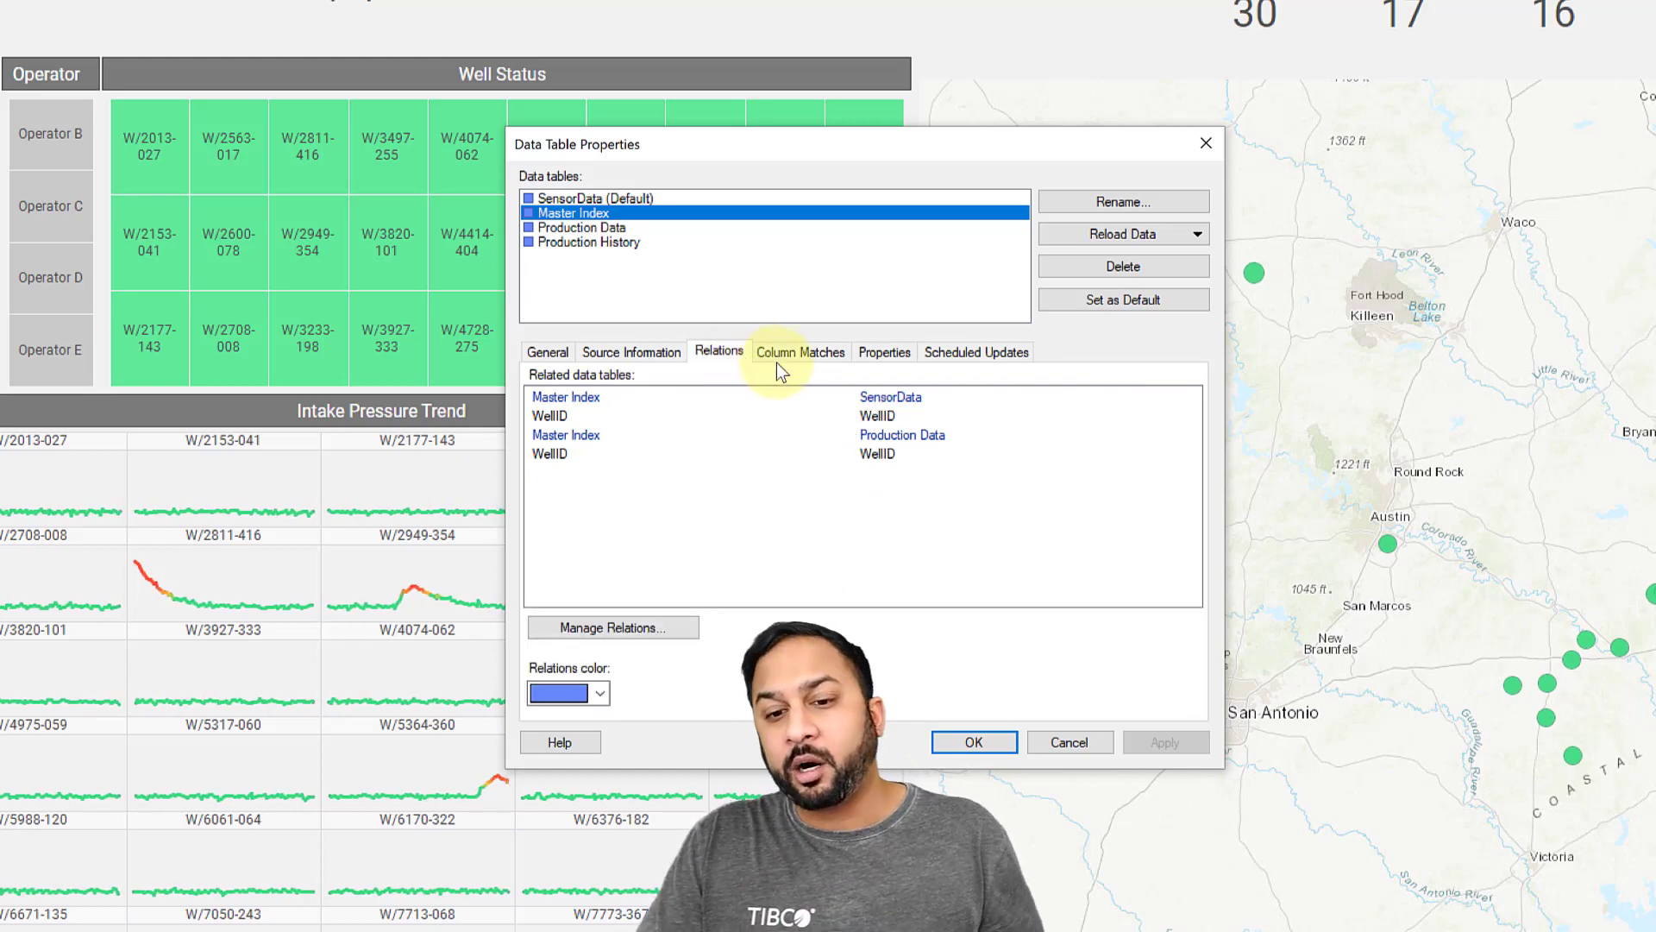
left_click(779, 357)
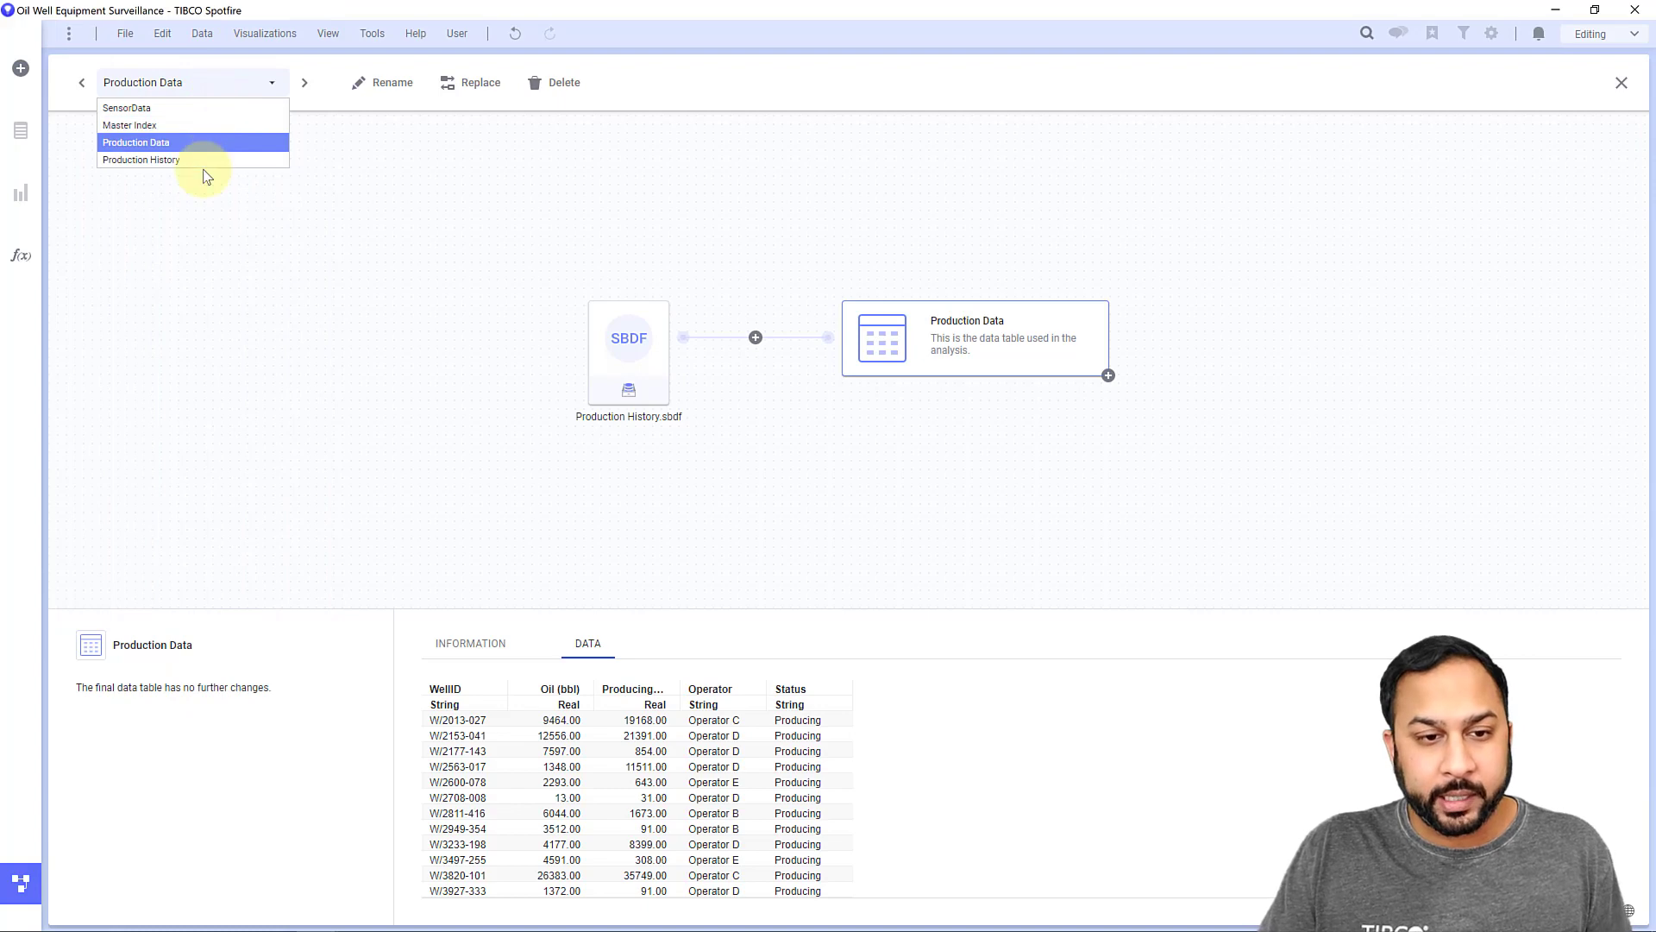
- Add columns from Master Index to Production History using the WellID match, bringing in Latitude, Longitude, Region and Type
left_click(214, 159)
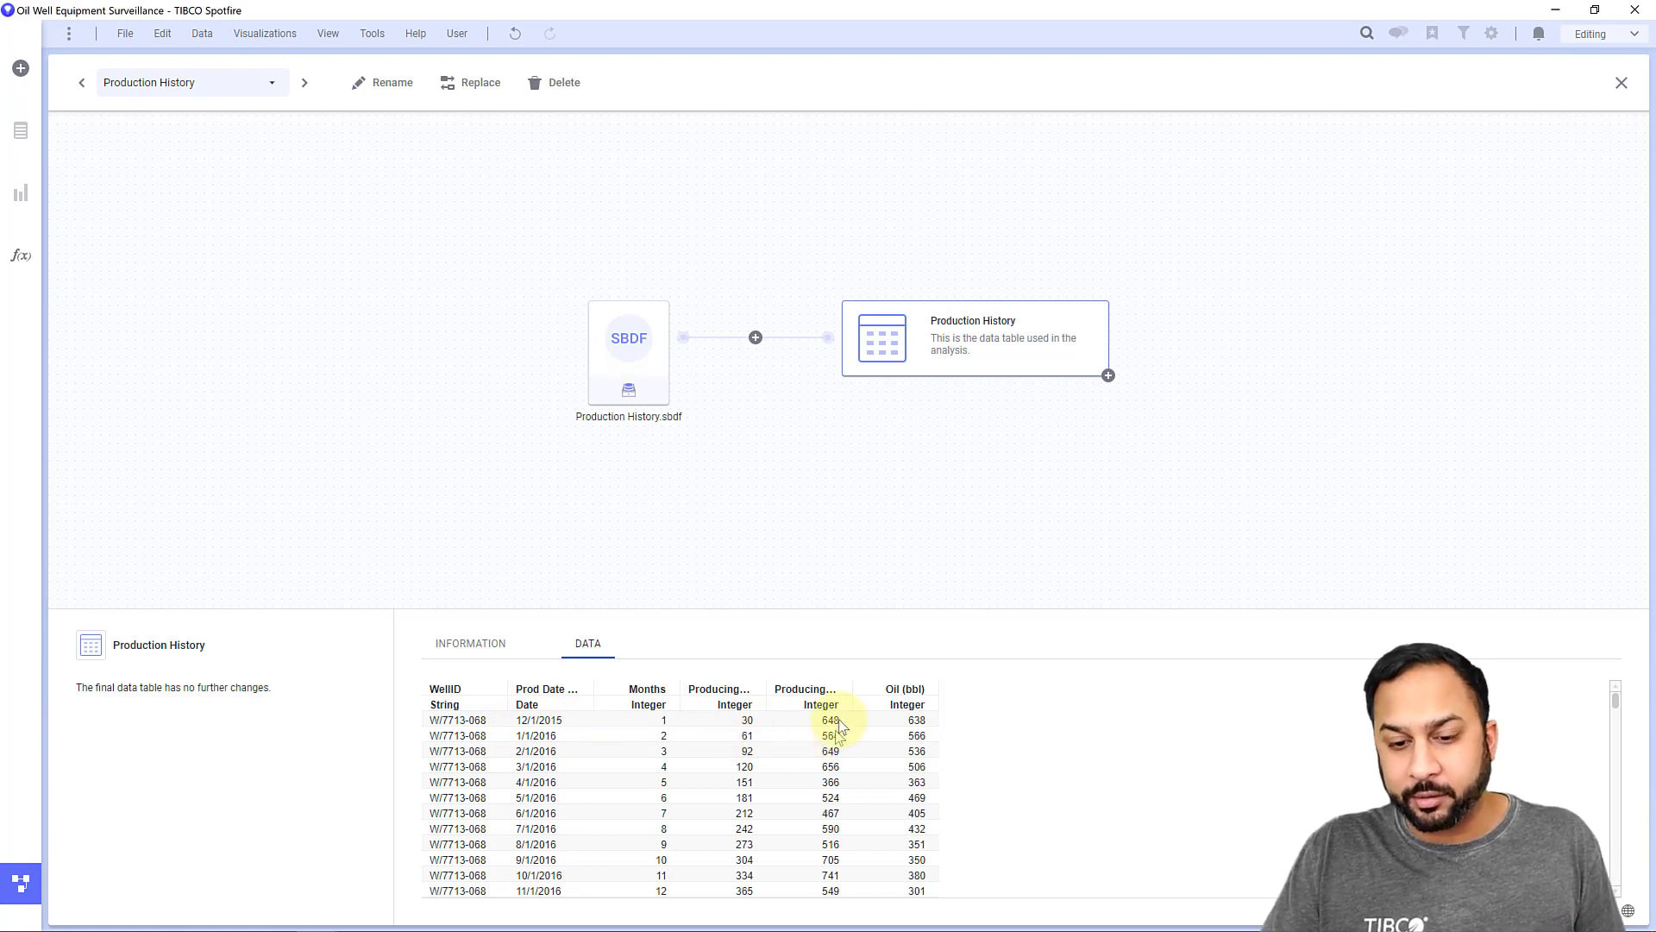
left_click(756, 337)
left_click(770, 412)
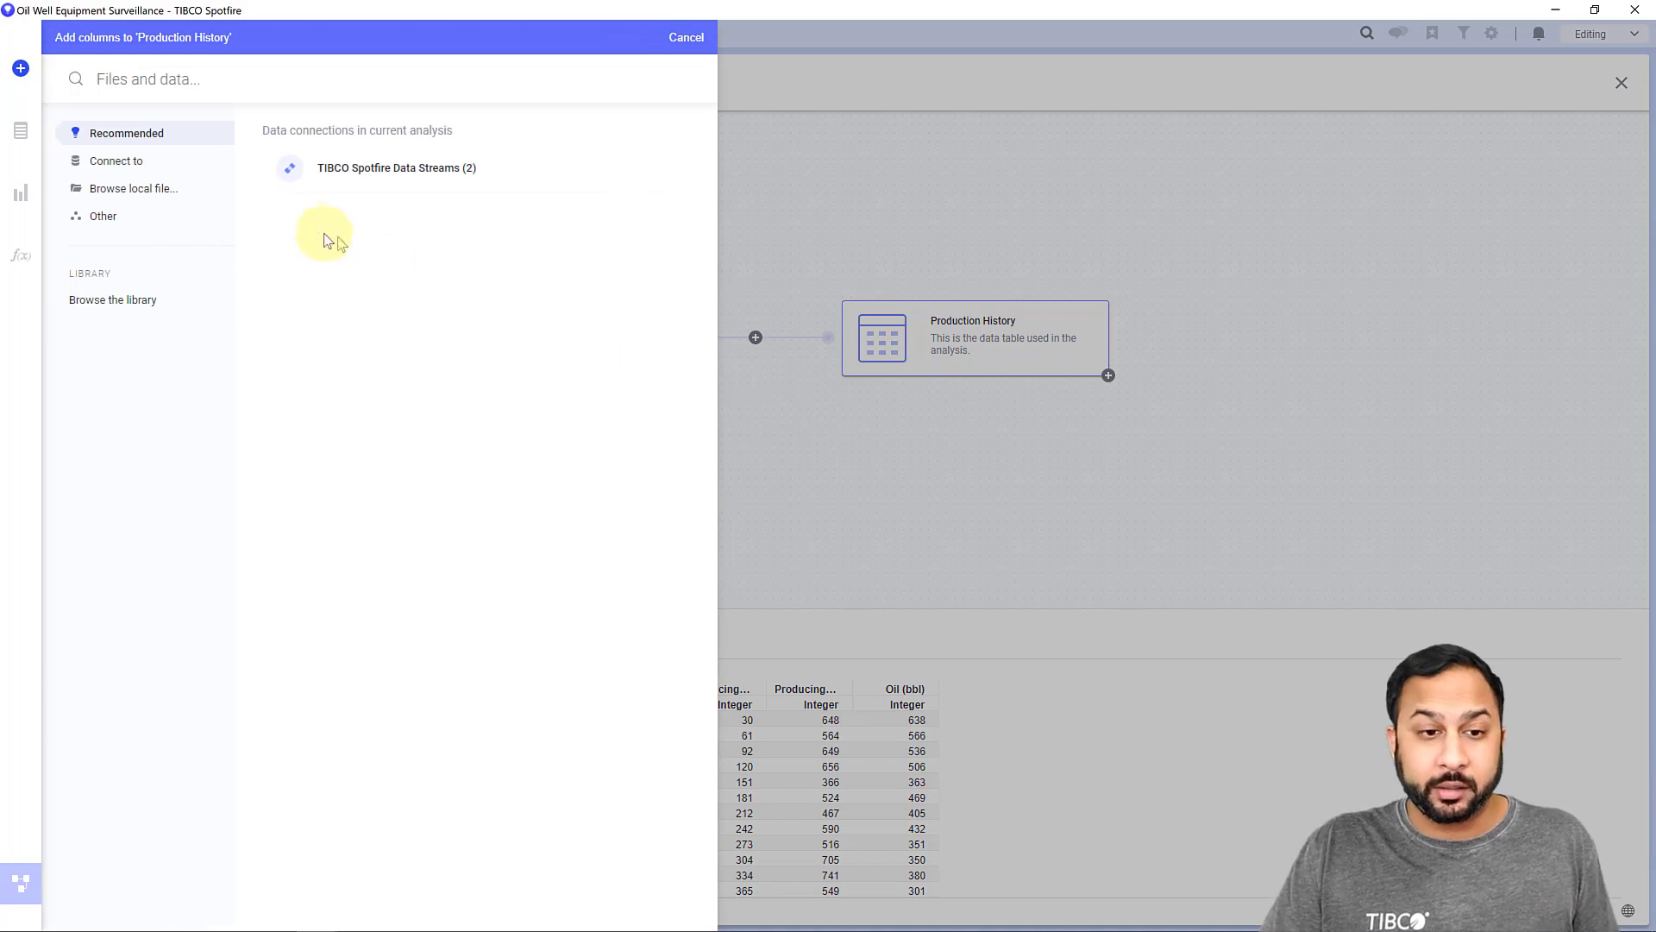
left_click(191, 222)
left_click(371, 328)
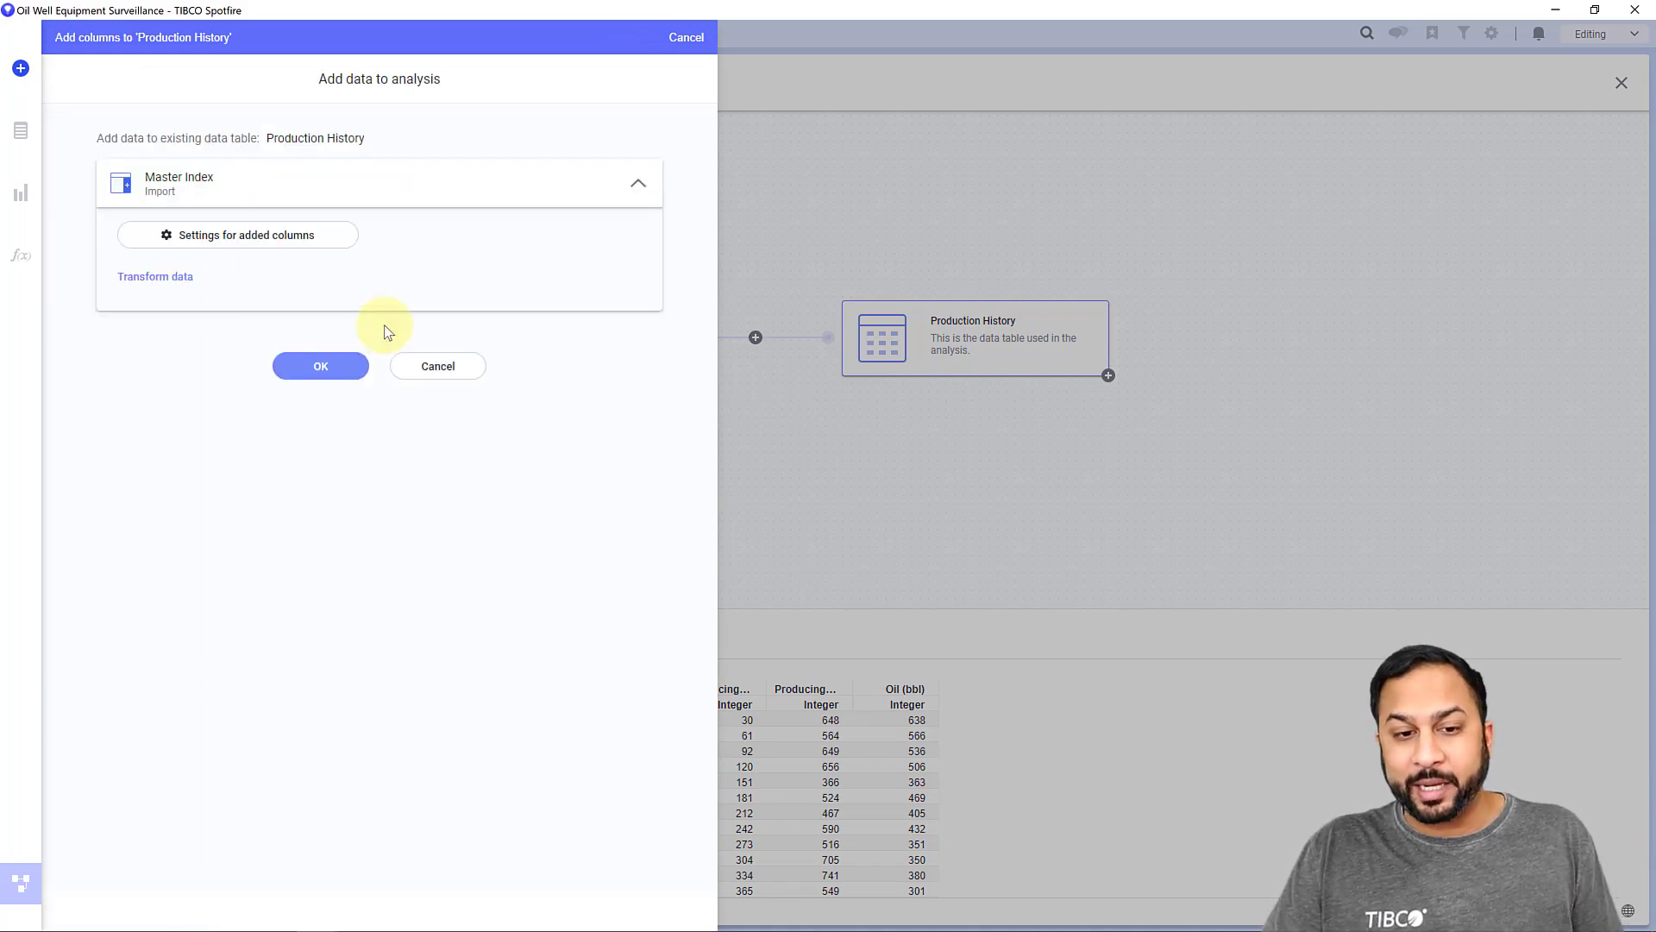
left_click(341, 244)
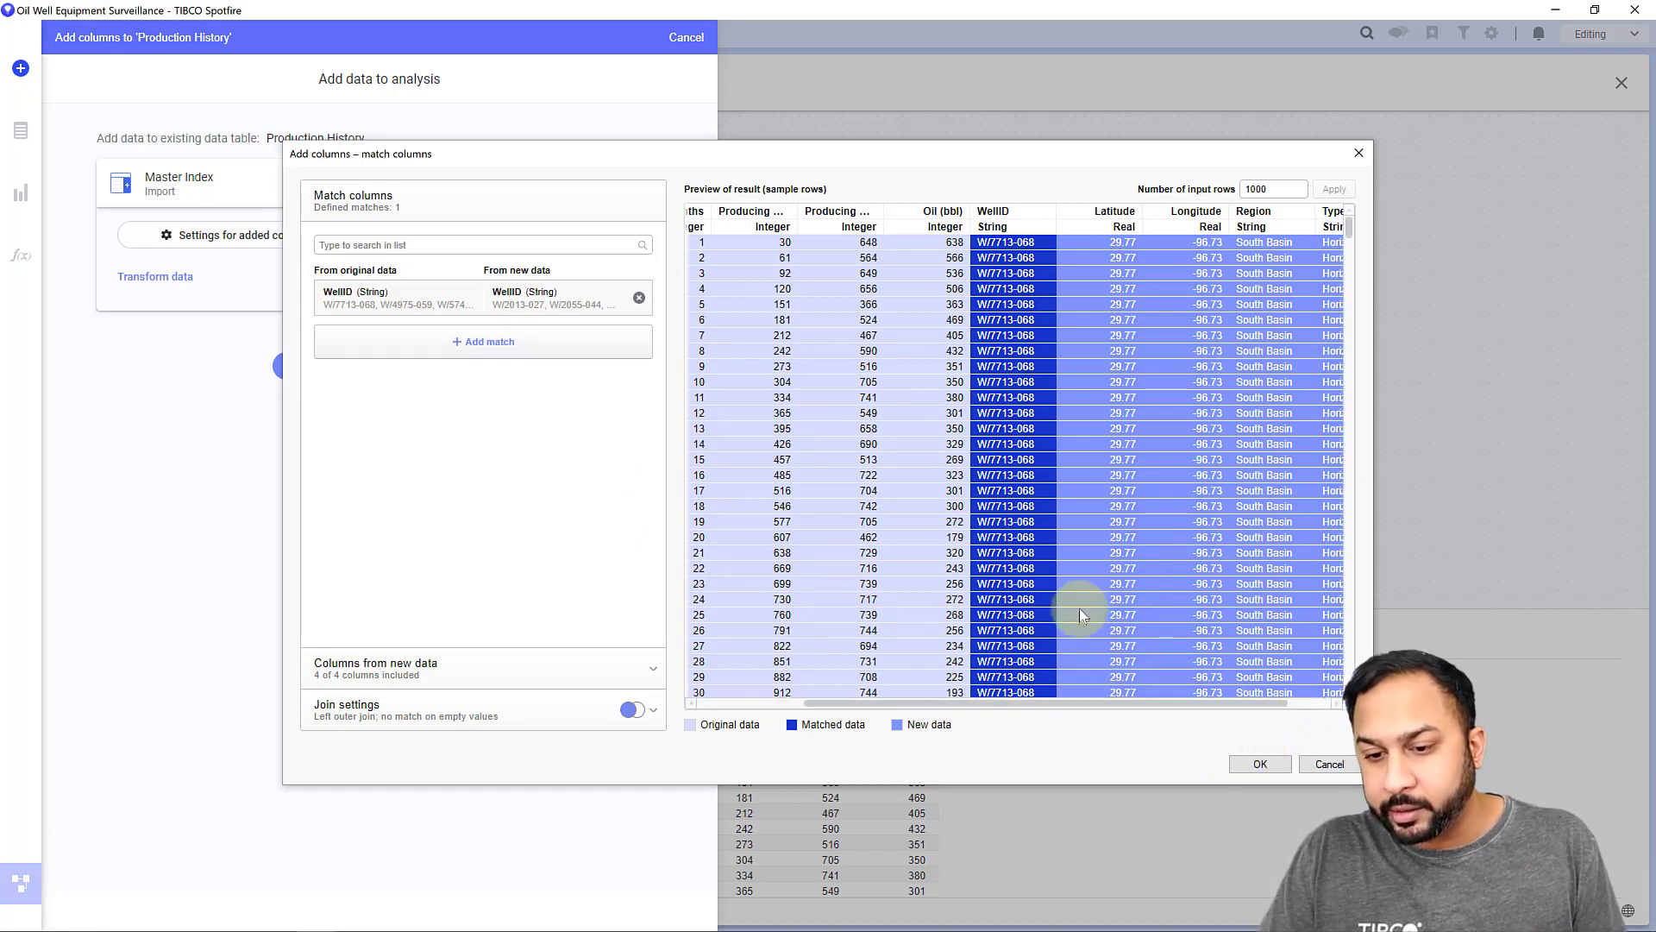
left_click(1246, 764)
left_click(320, 364)
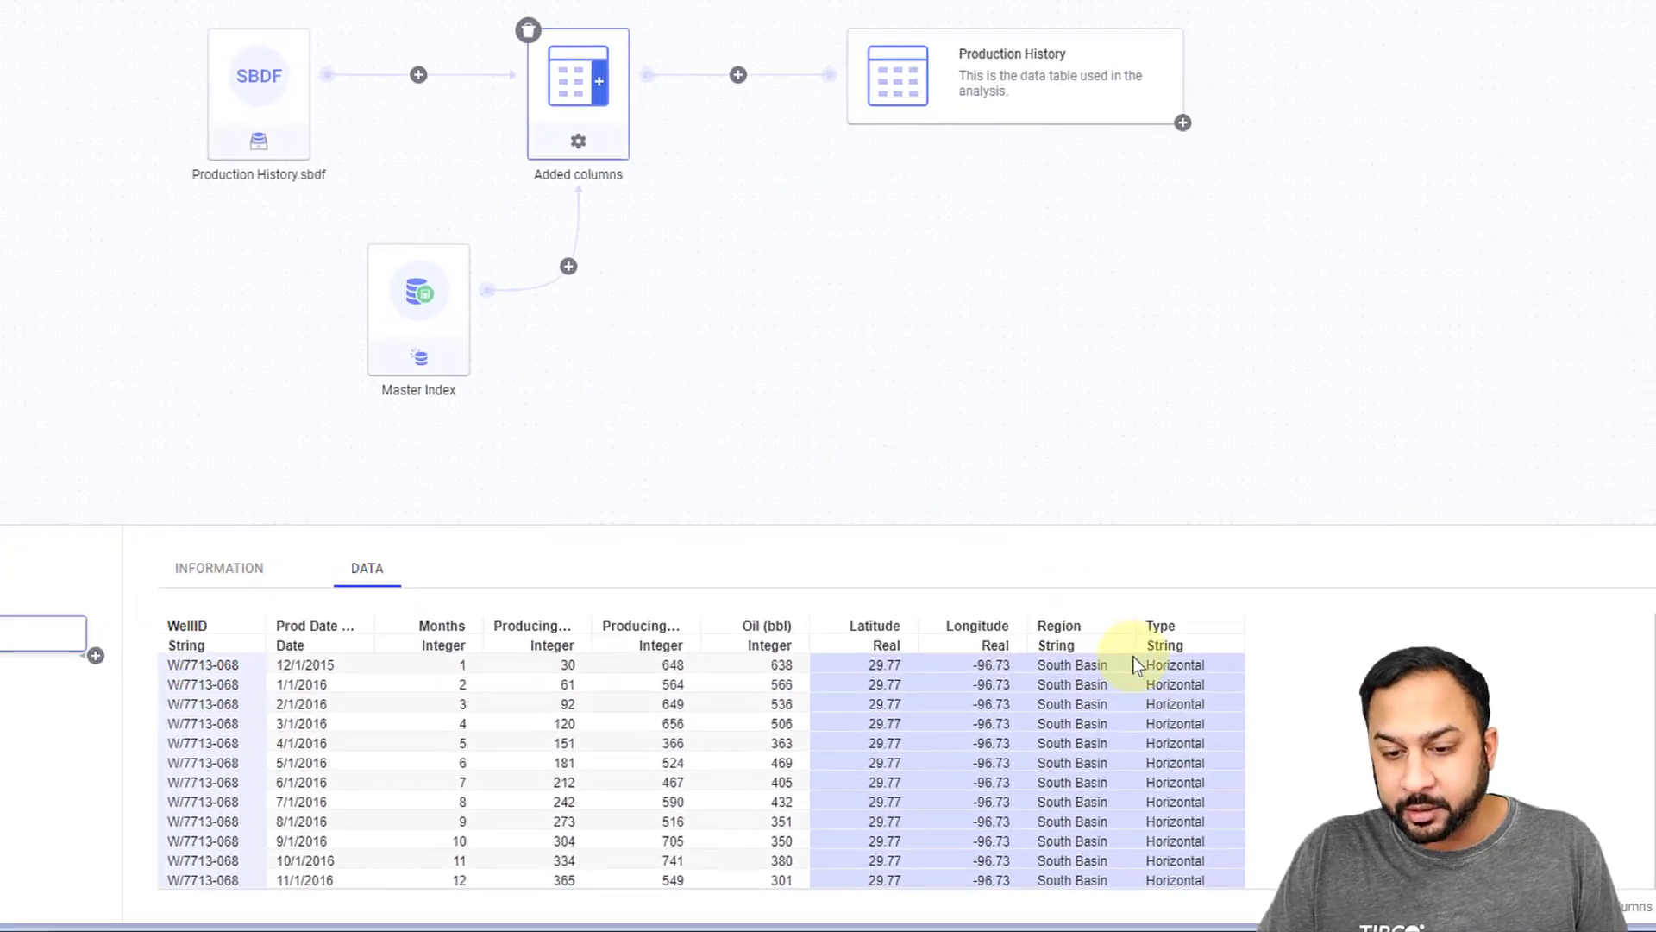
scroll(949, 698, "down", 3)
scroll(604, 715, "up", 3)
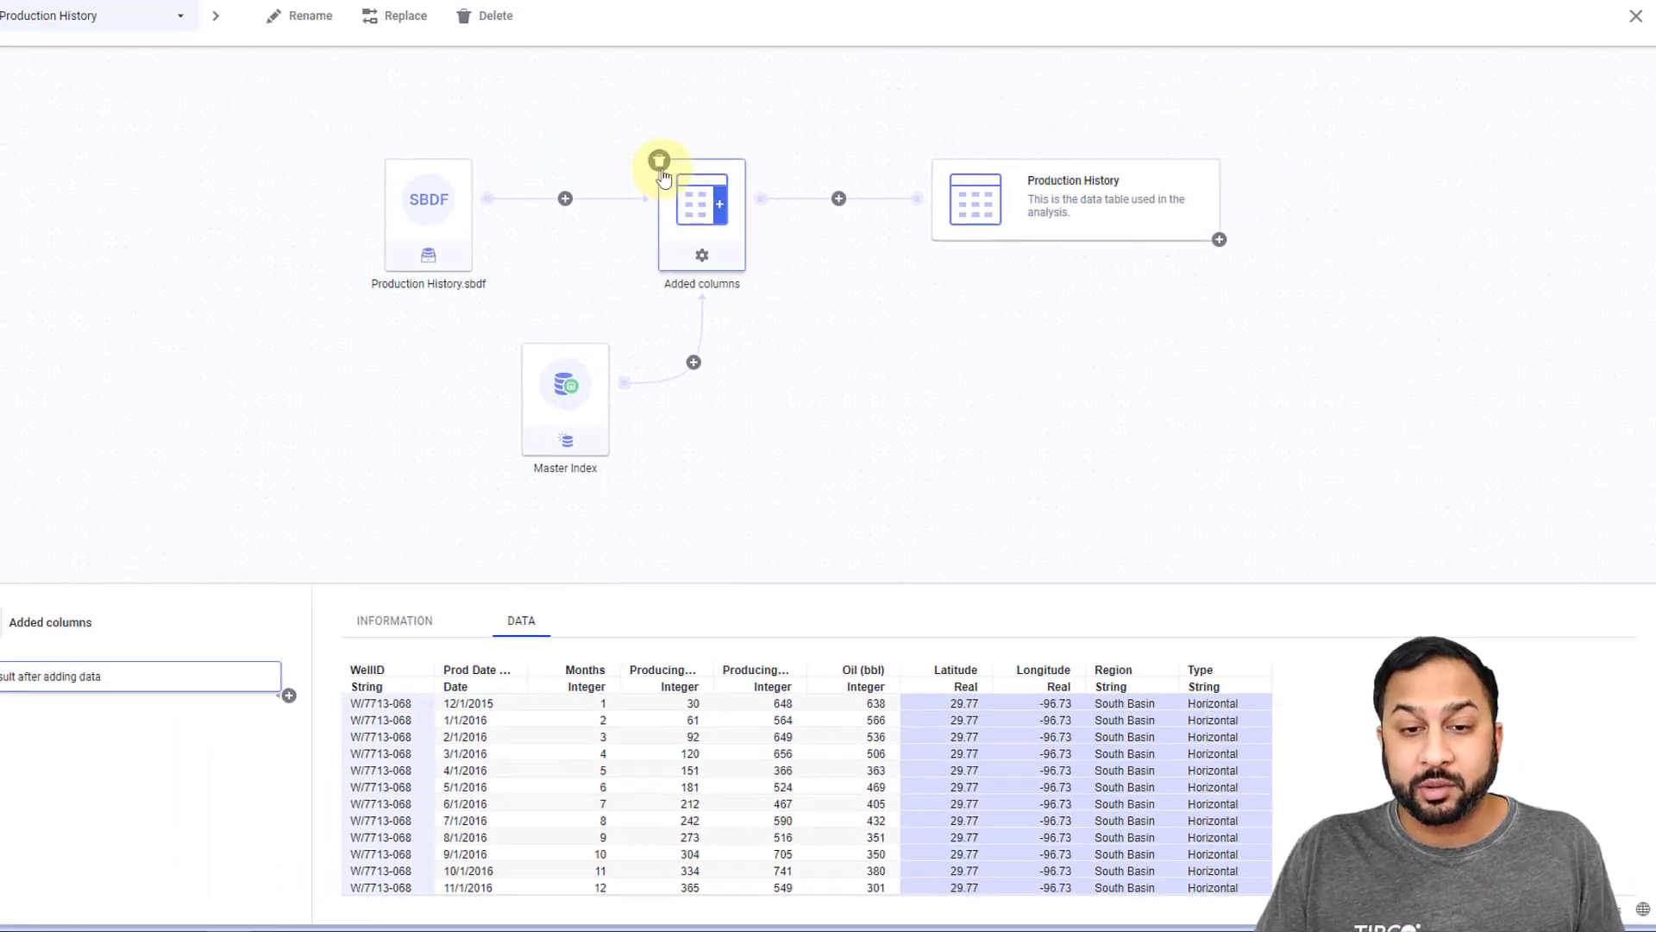
- Remove the Added columns step from Production History
left_click(660, 164)
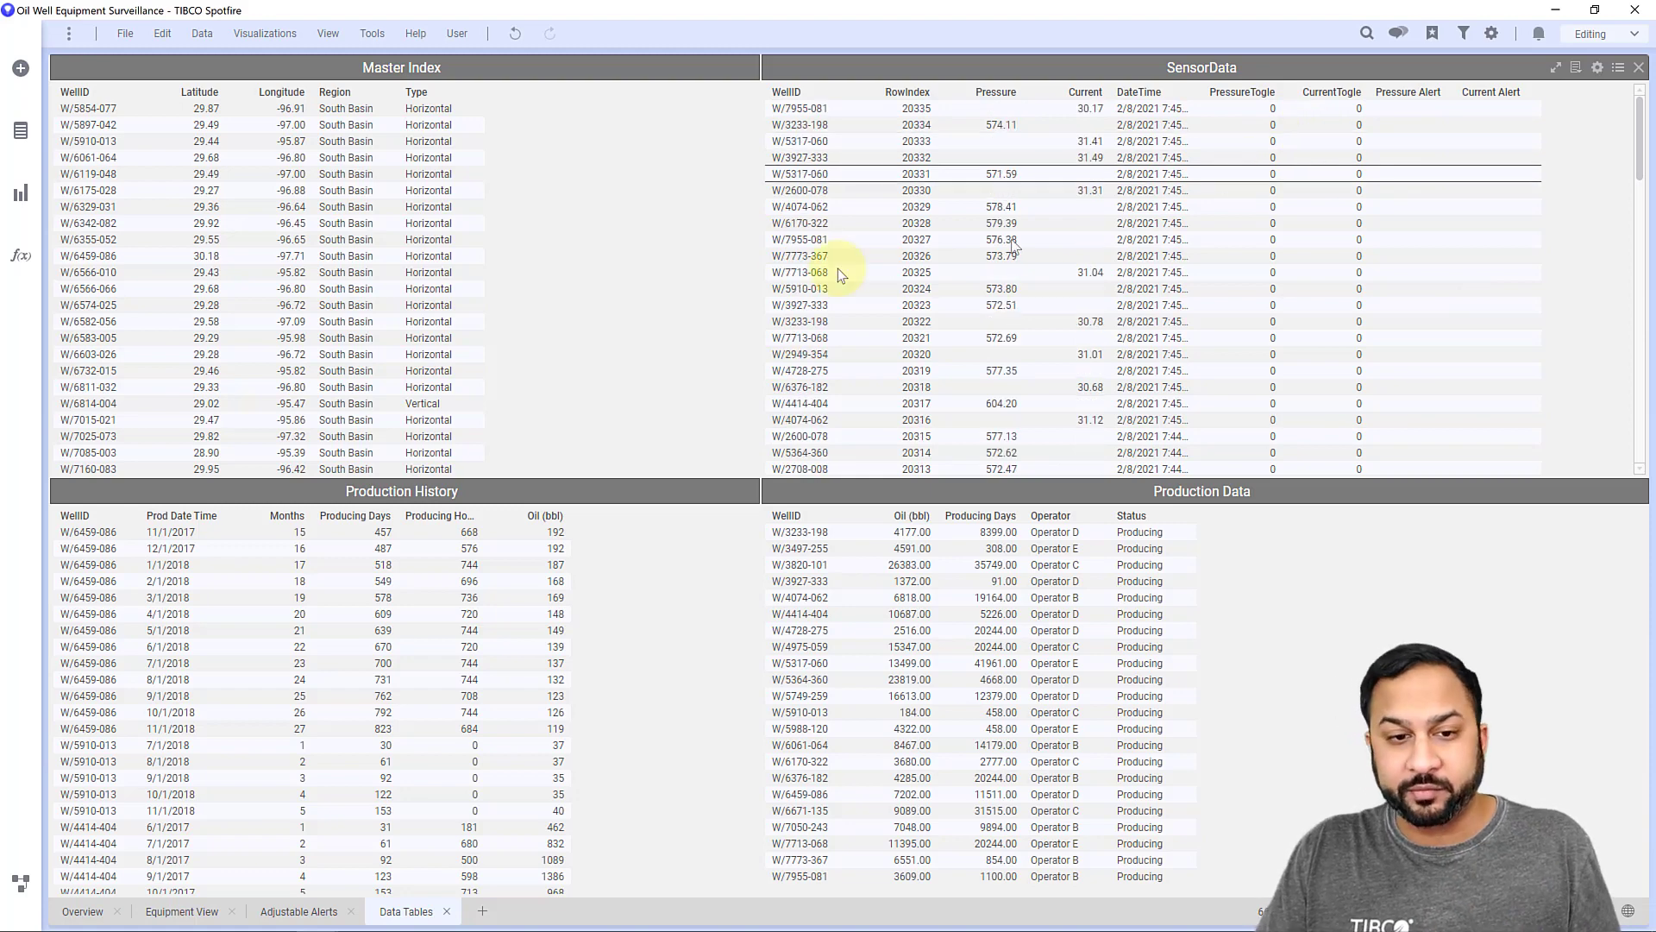
- Mark eleven Master Index wells so linked rows highlight in the other tables
left_click_drag(561, 401, 332, 242)
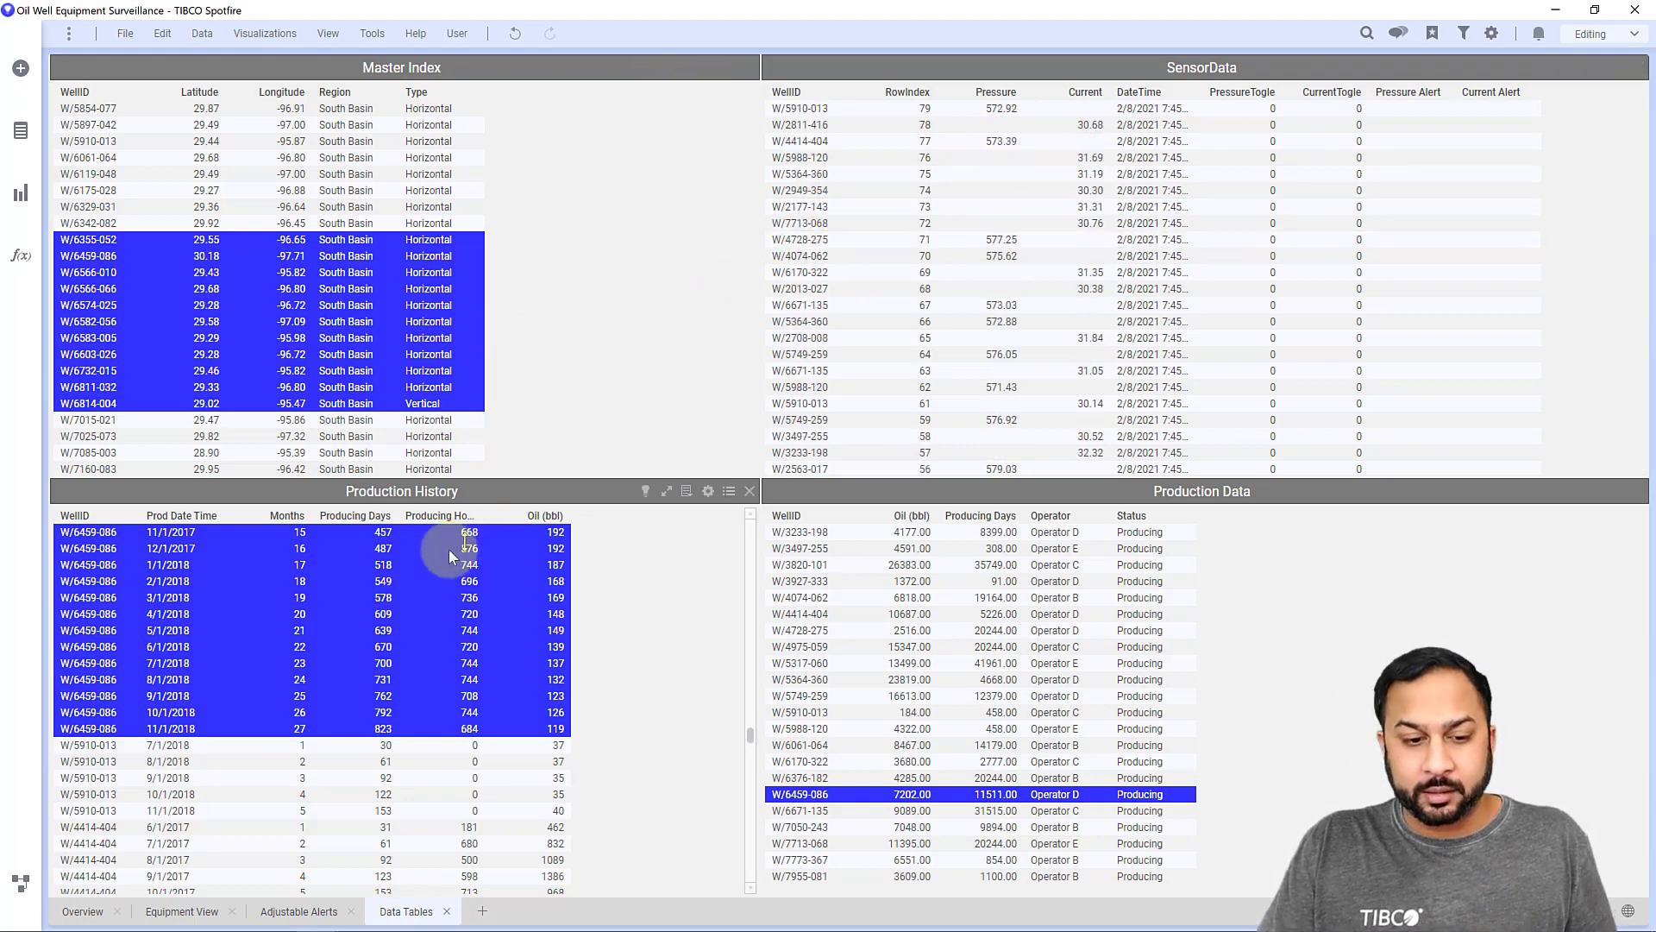
- On the Overview page, inspect the Wells marker colouring by lastval(Pressure) from SensorData
left_click(82, 911)
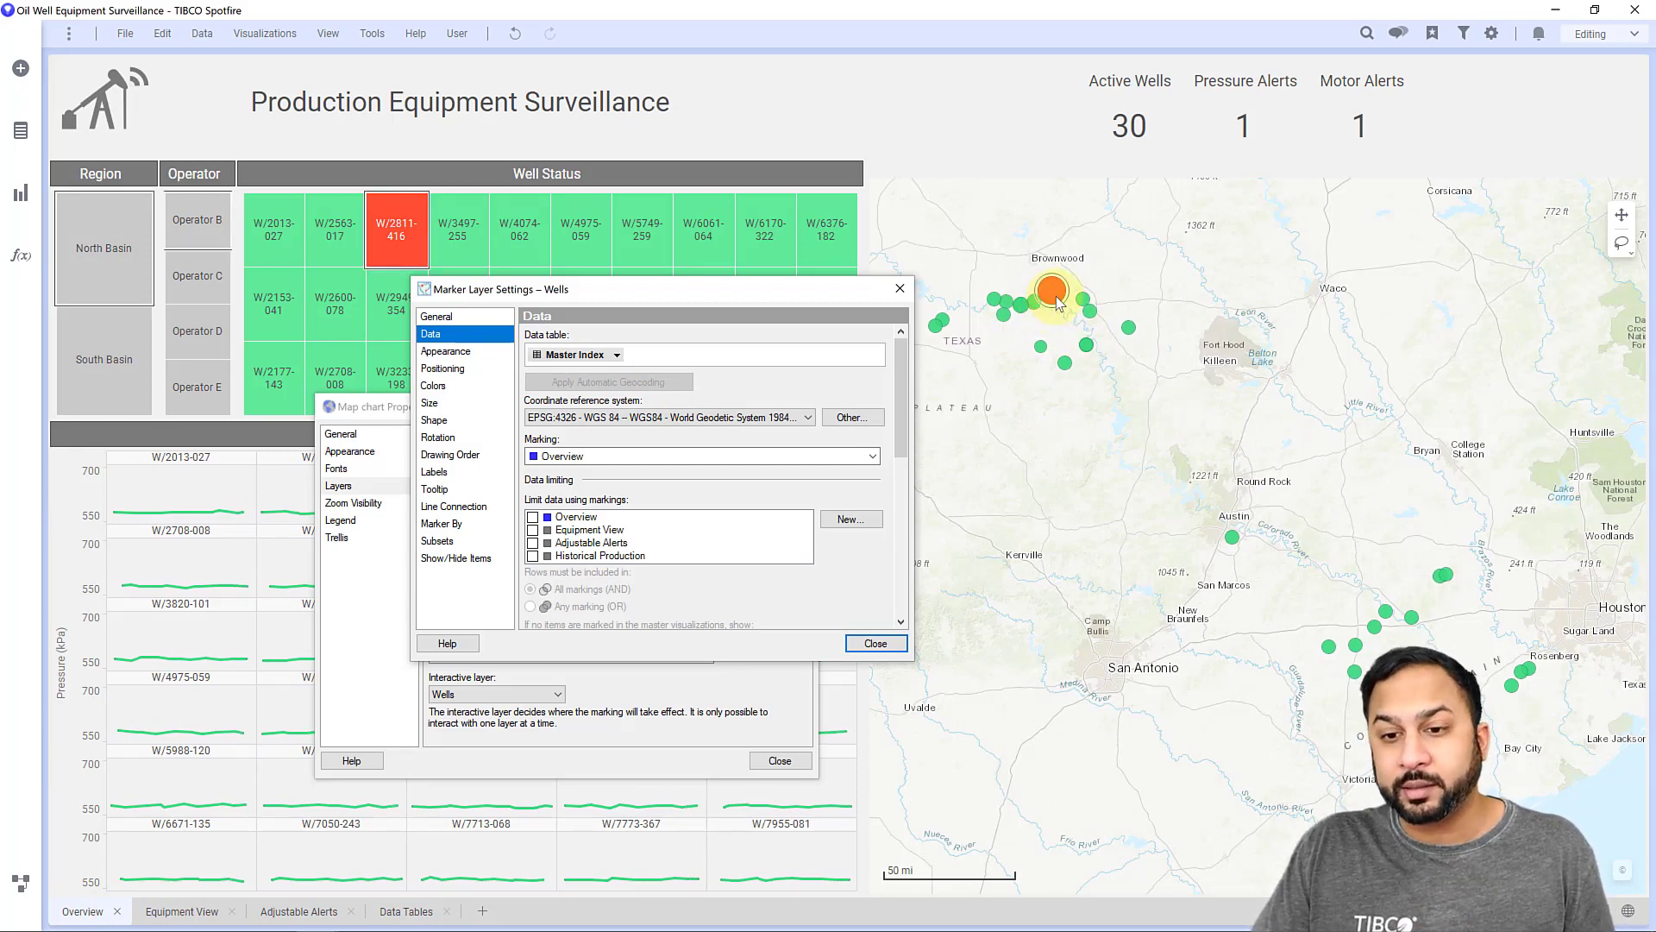
mouse_move(1059, 304)
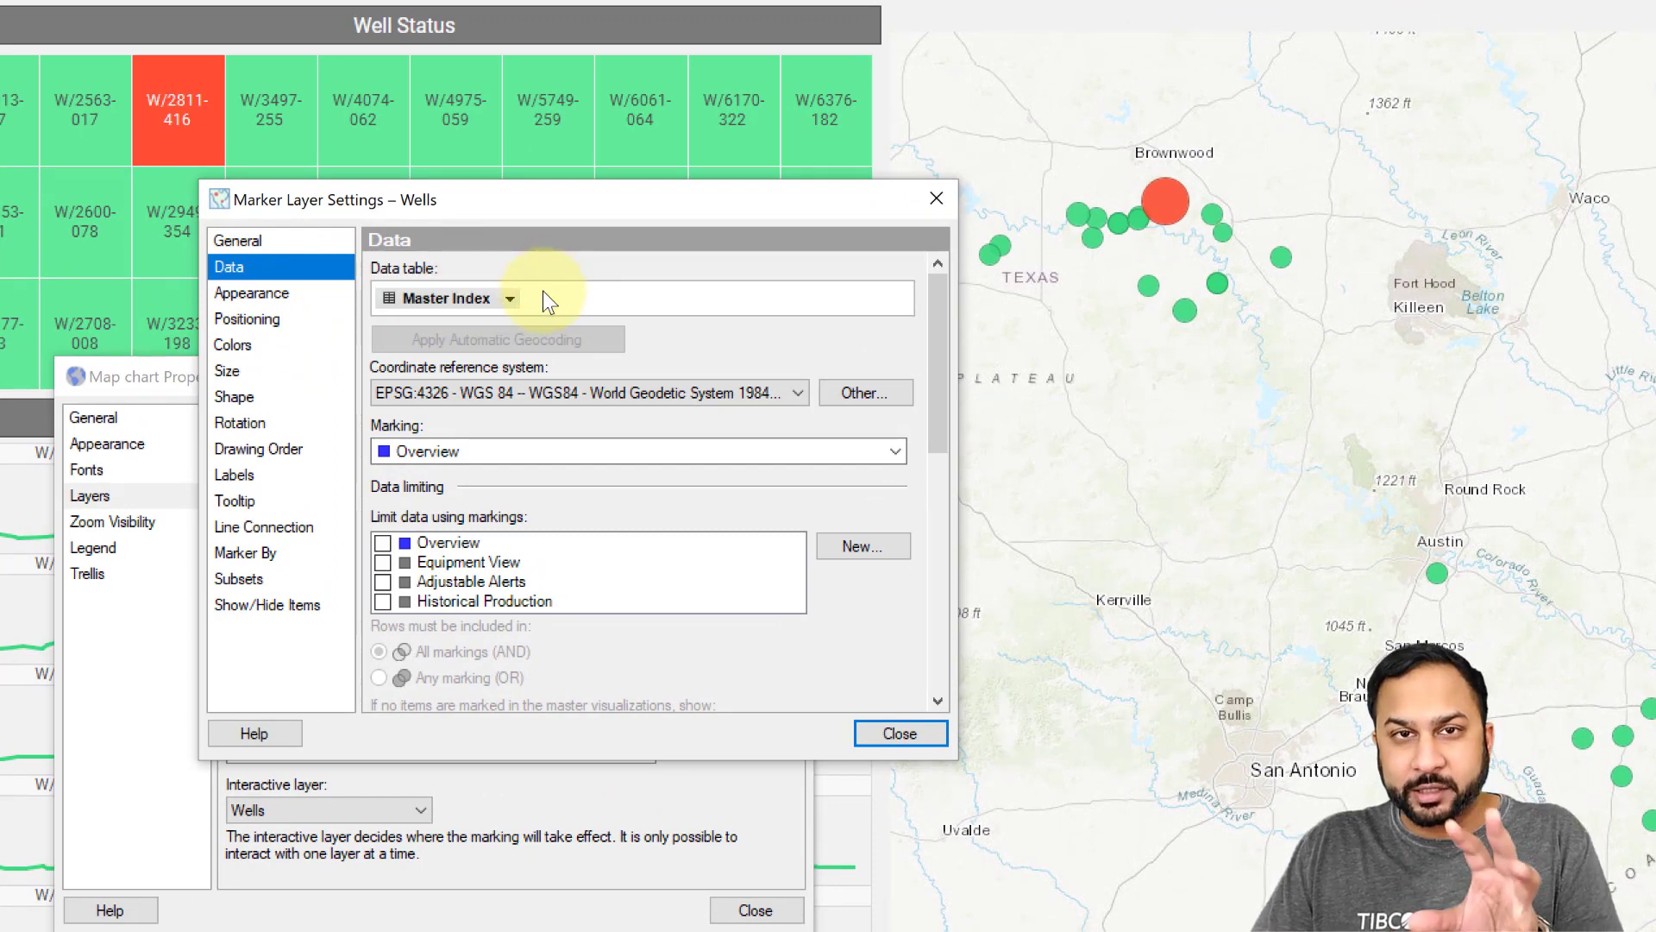
left_click(306, 347)
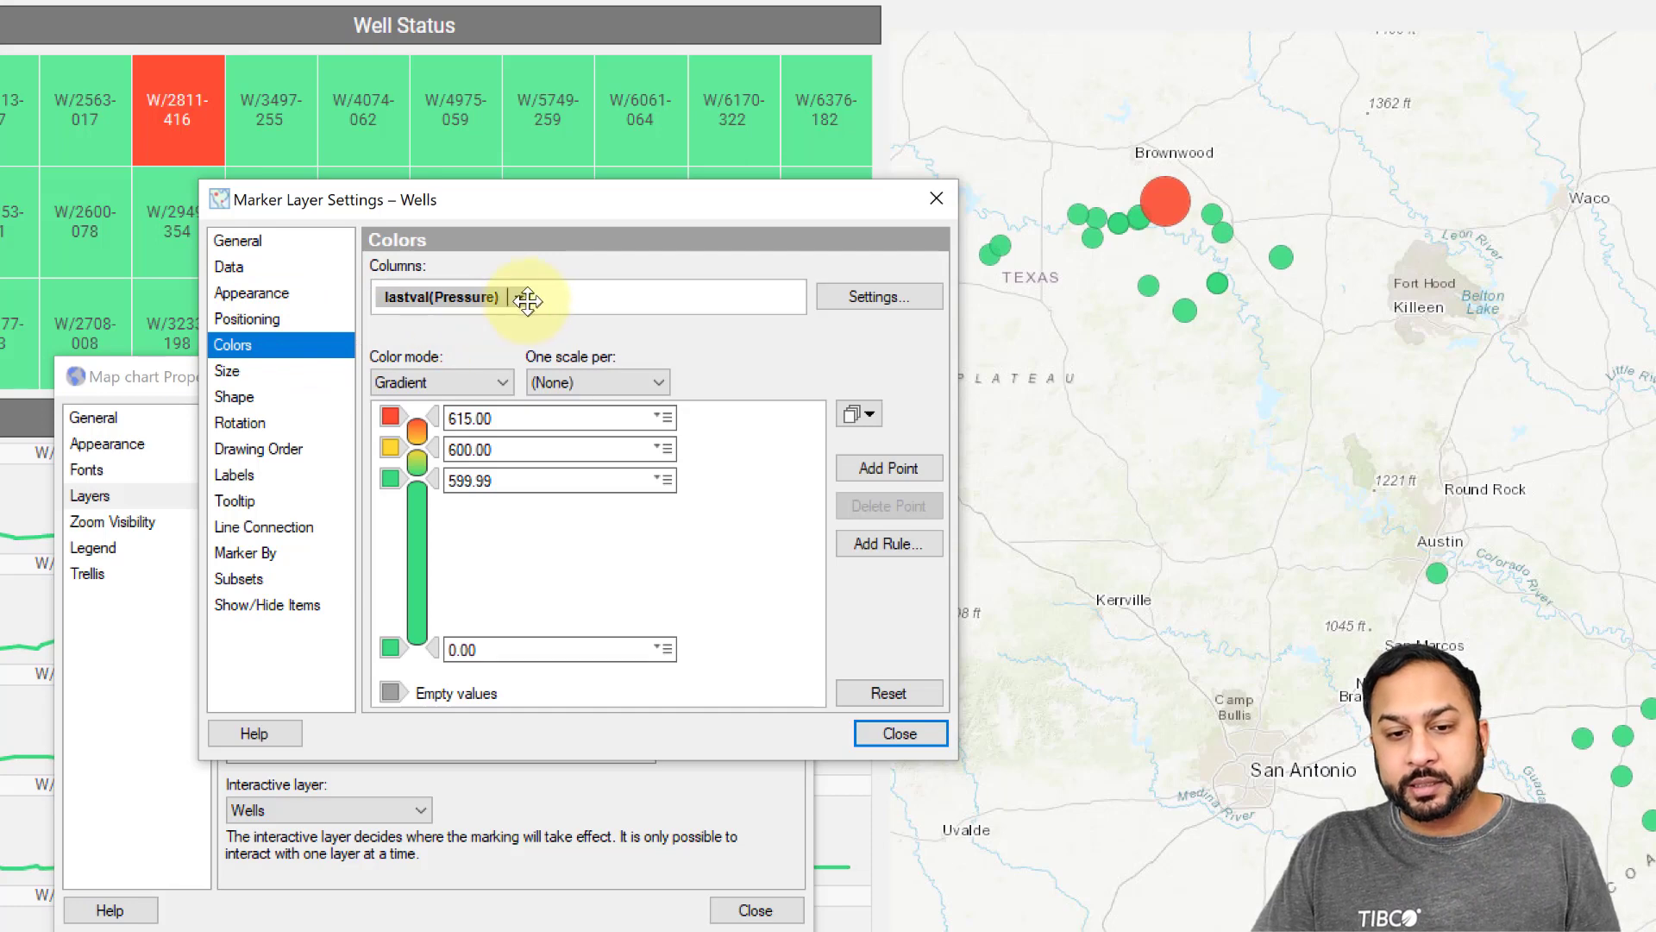
left_click(517, 298)
left_click(474, 335)
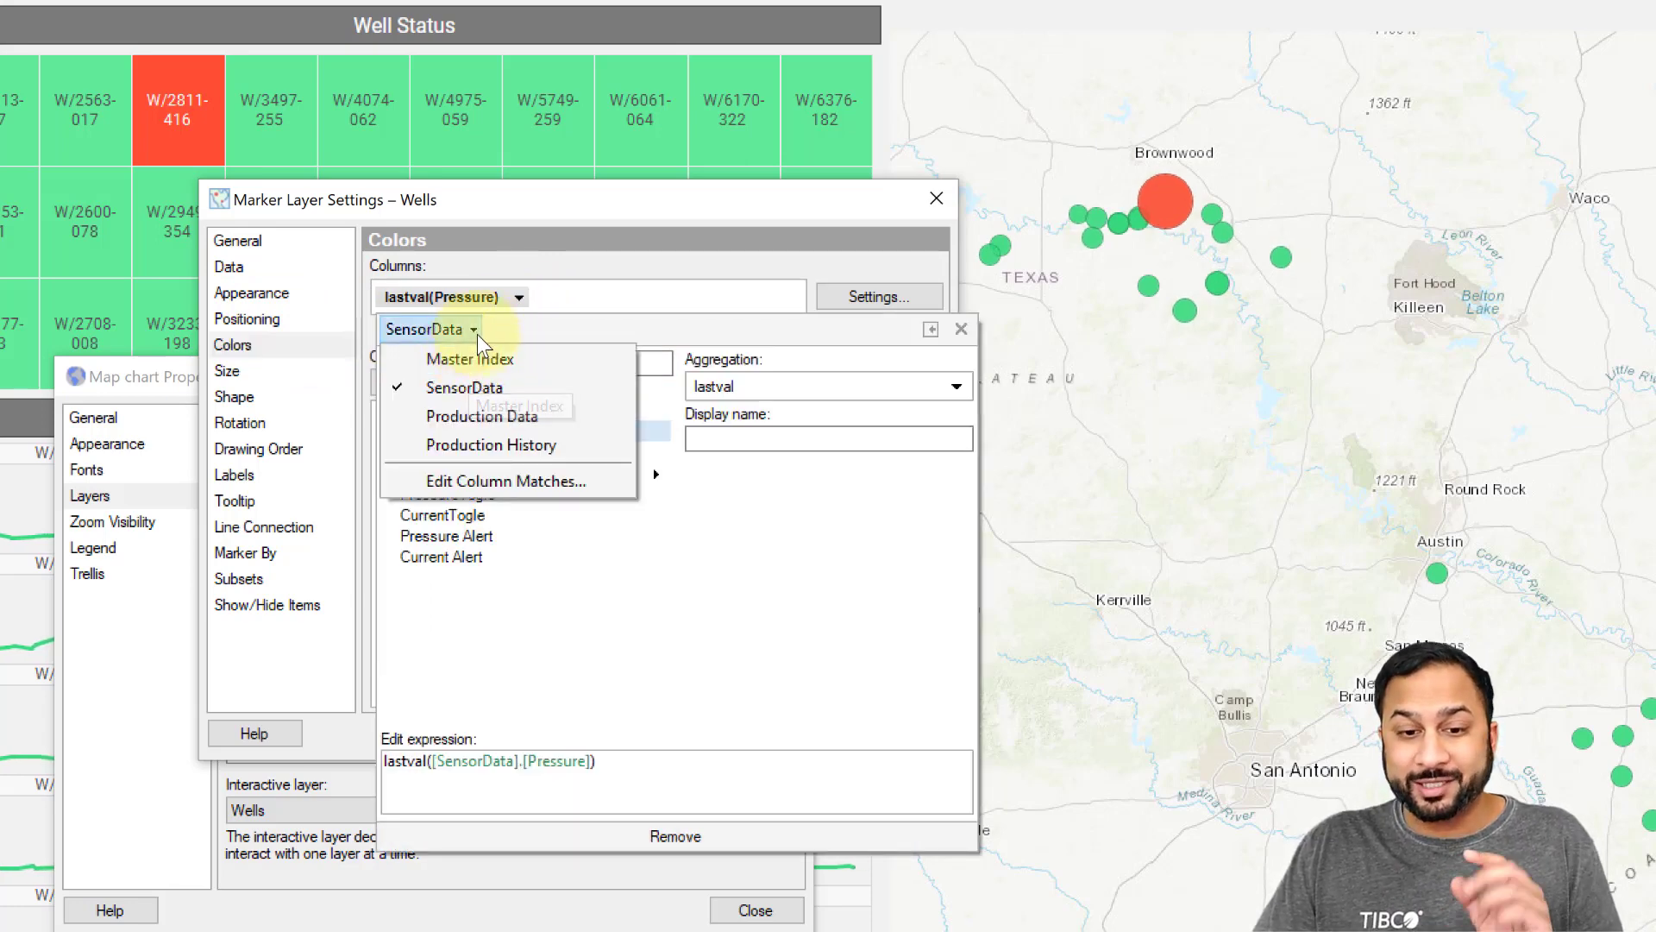
left_click(464, 395)
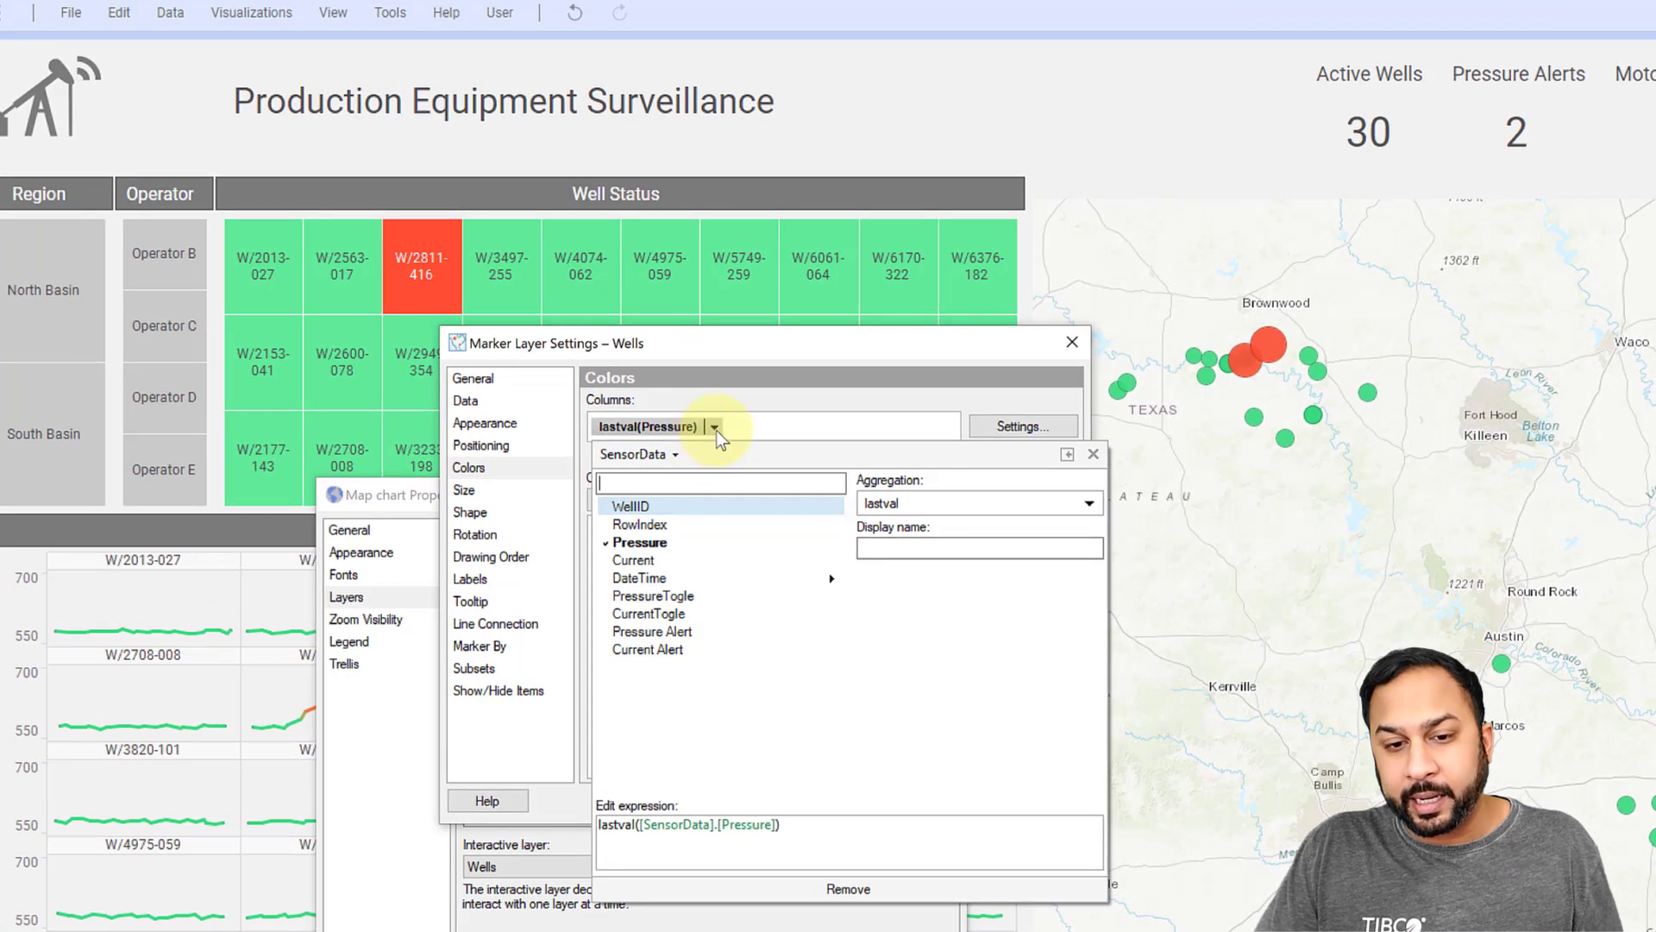
left_click(724, 414)
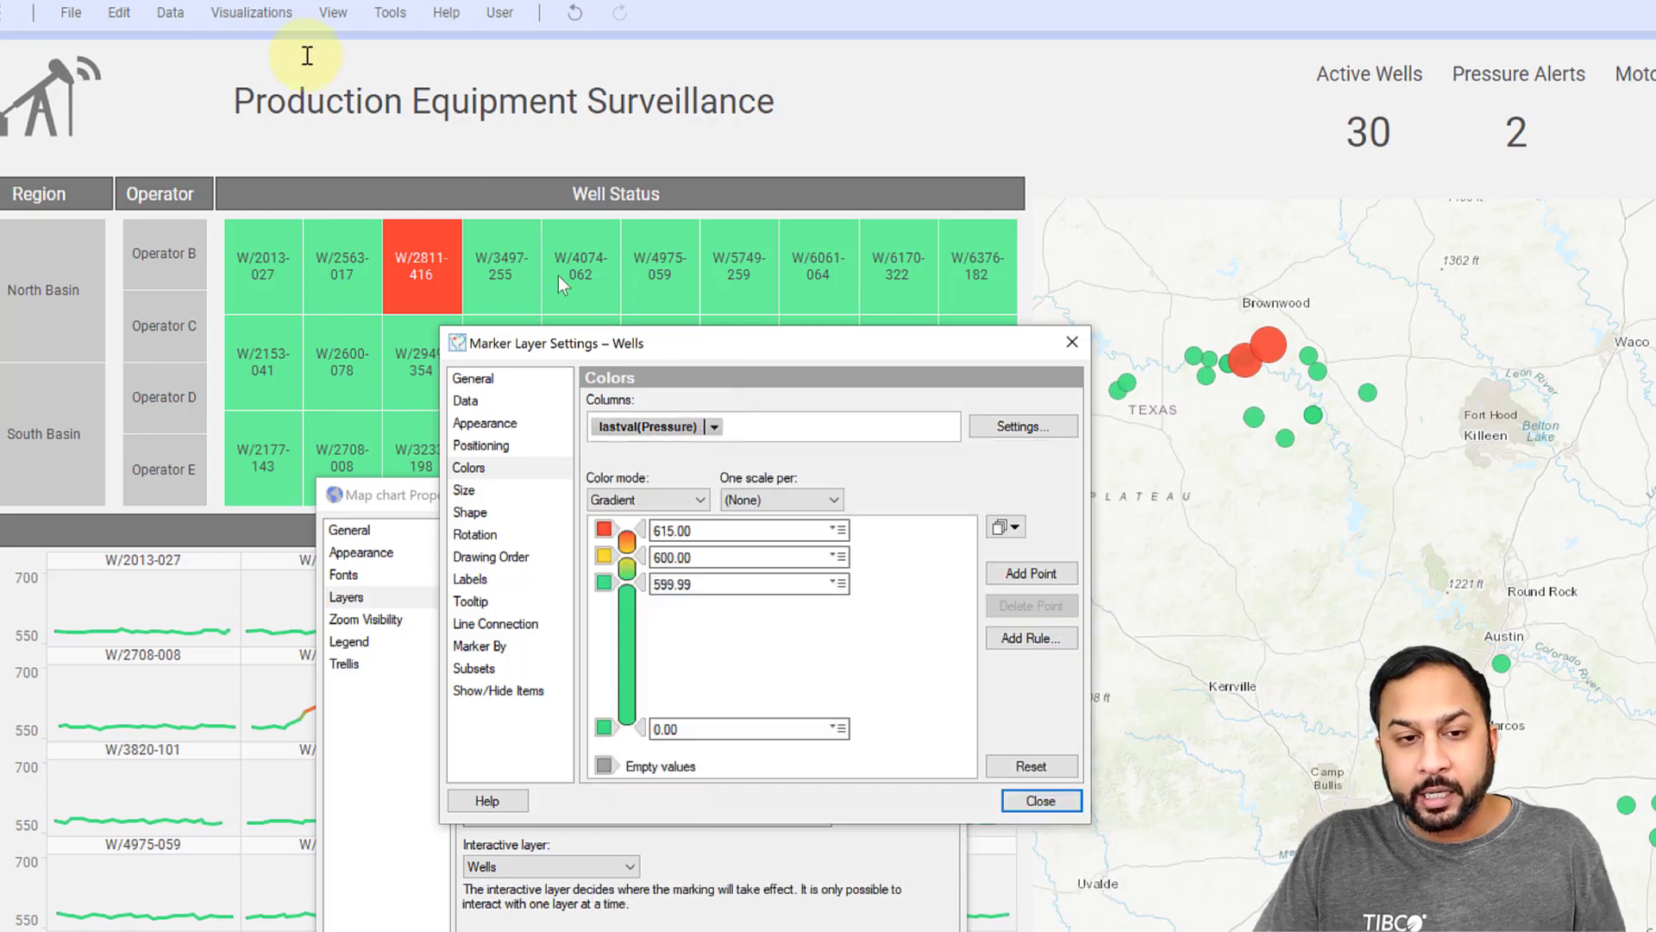
left_click(119, 12)
mouse_move(170, 12)
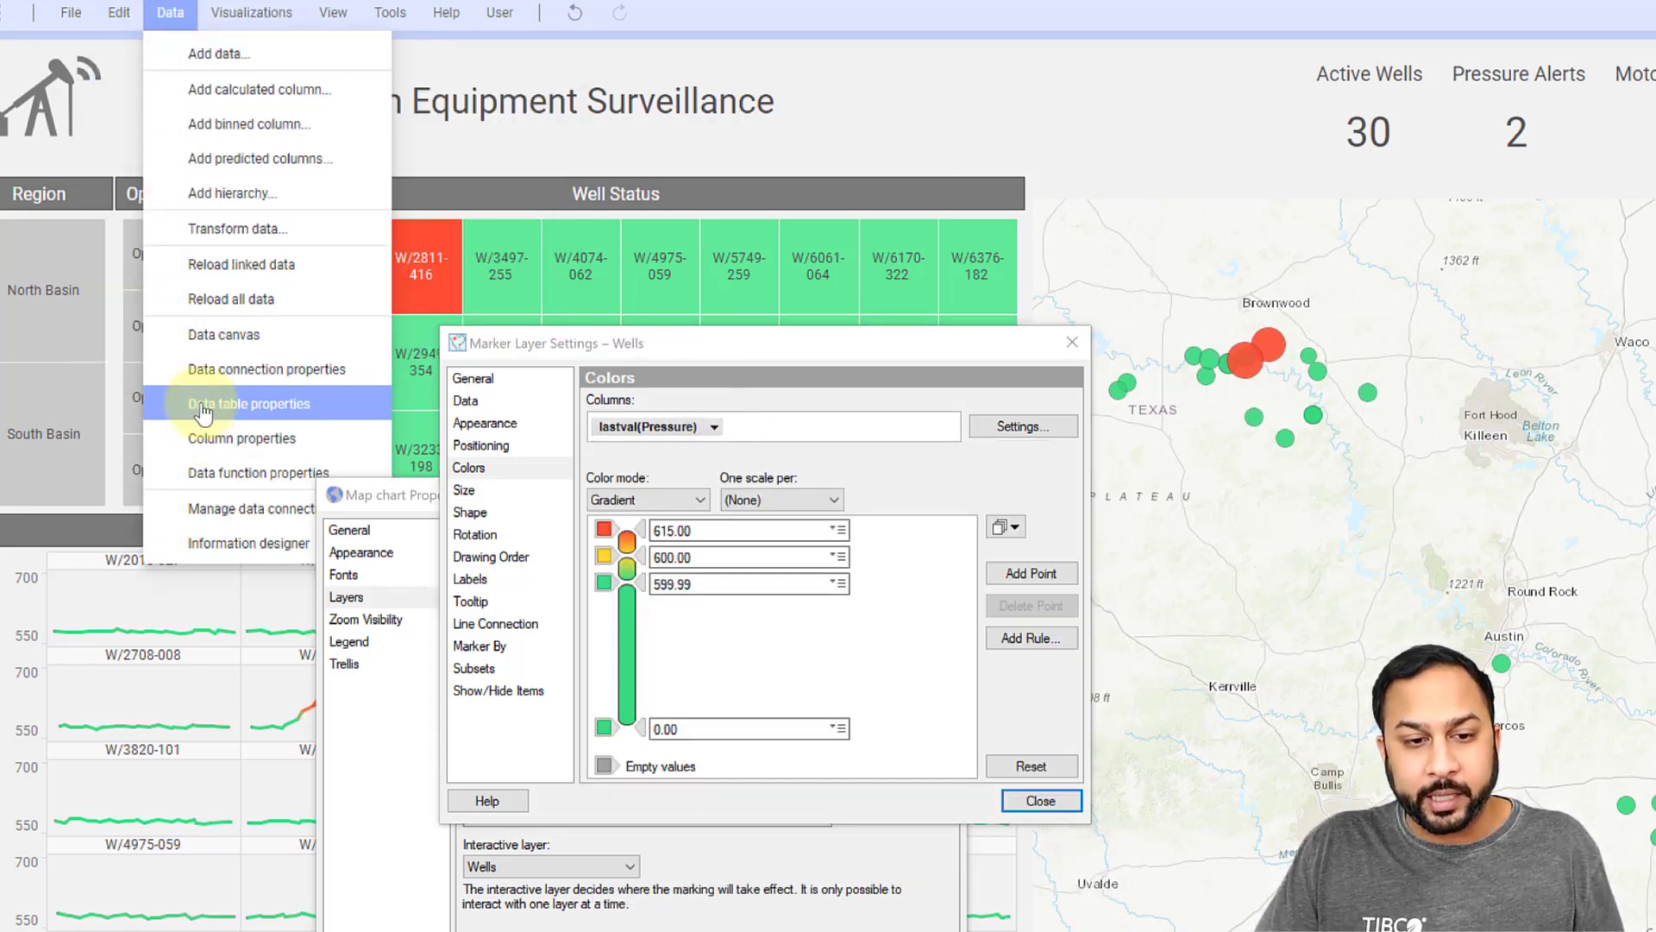
- Delete SensorData's WellID column match to Master Index in Data Table Properties
left_click(338, 404)
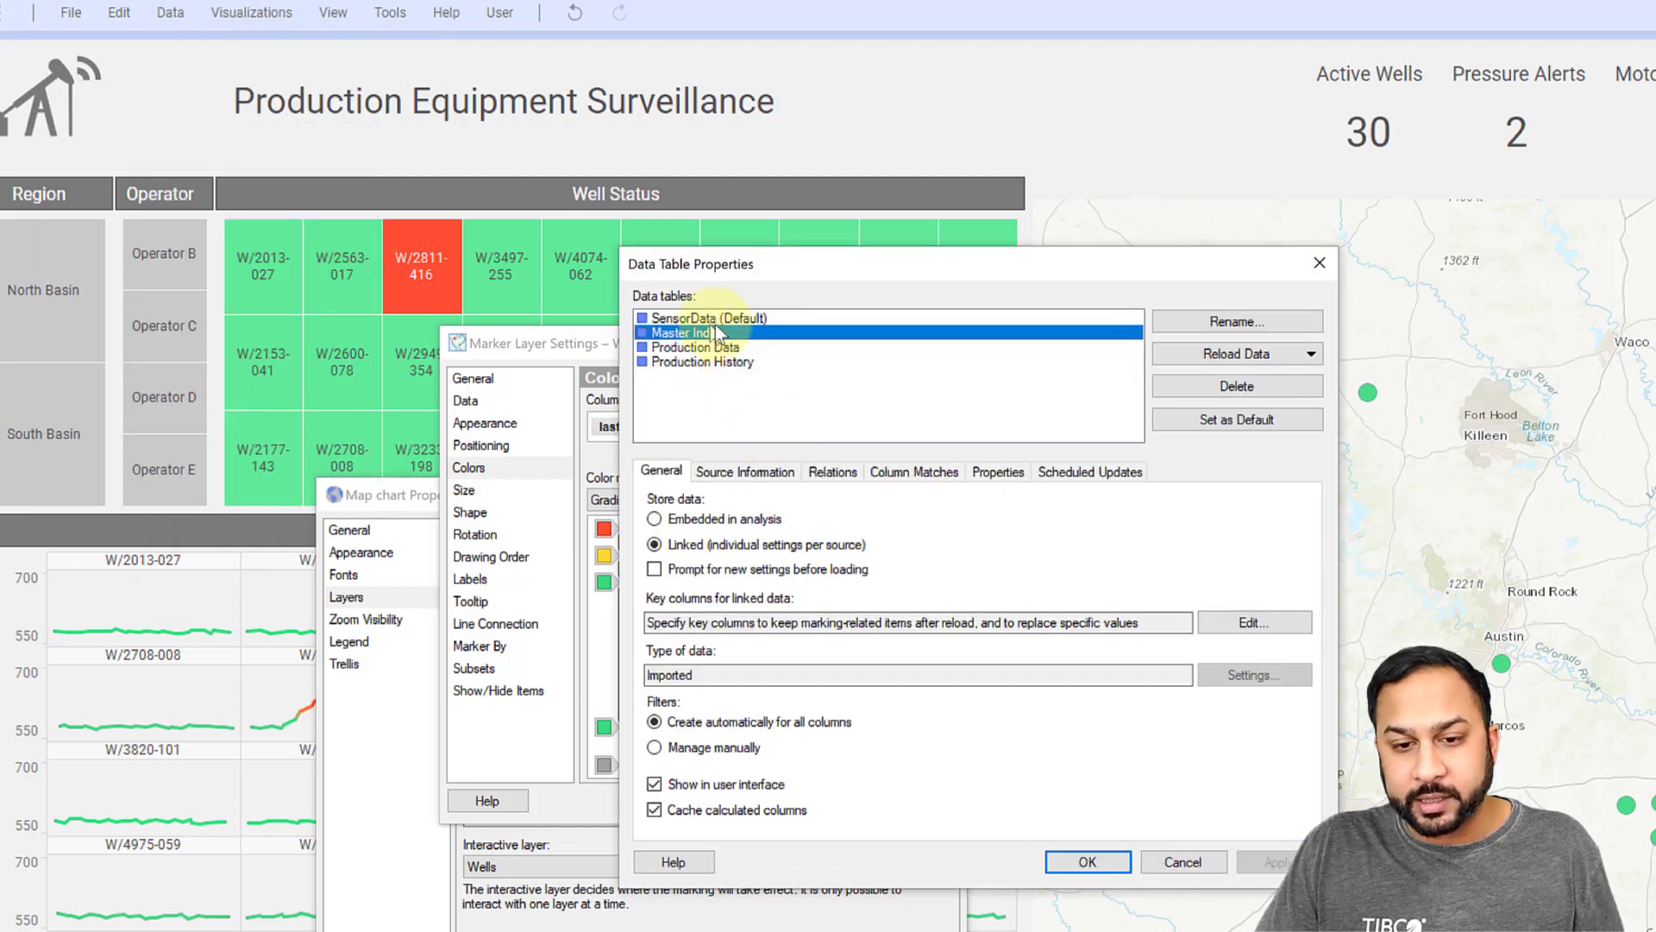
left_click(718, 321)
left_click(883, 470)
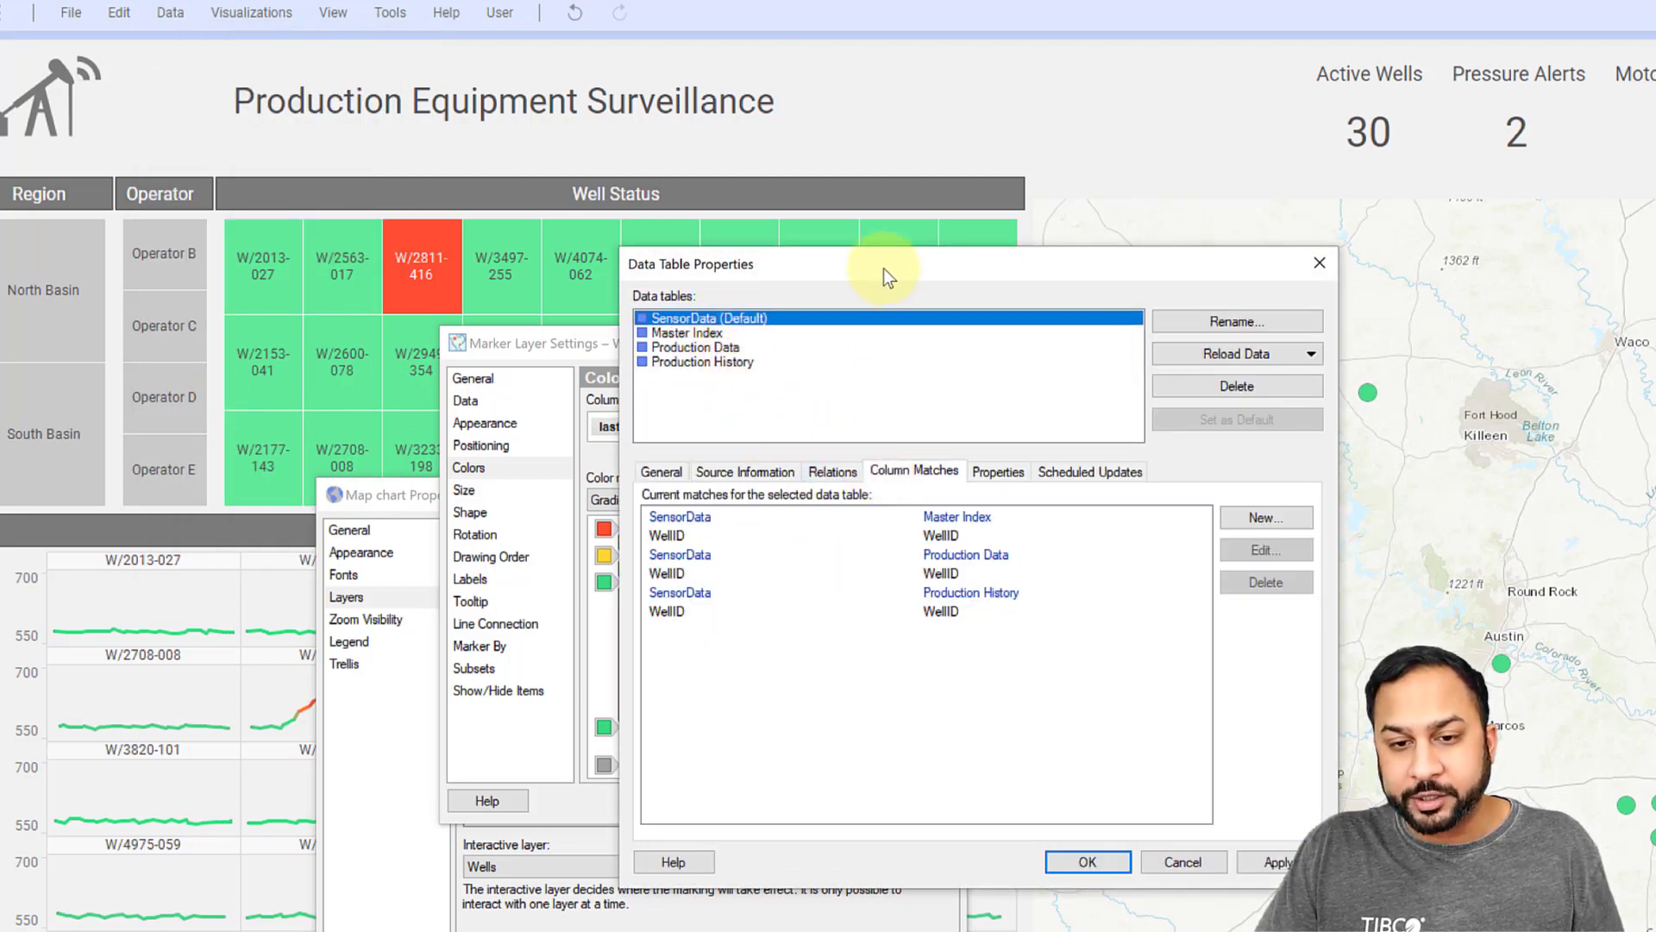
left_click_drag(882, 266, 606, 220)
left_click(421, 489)
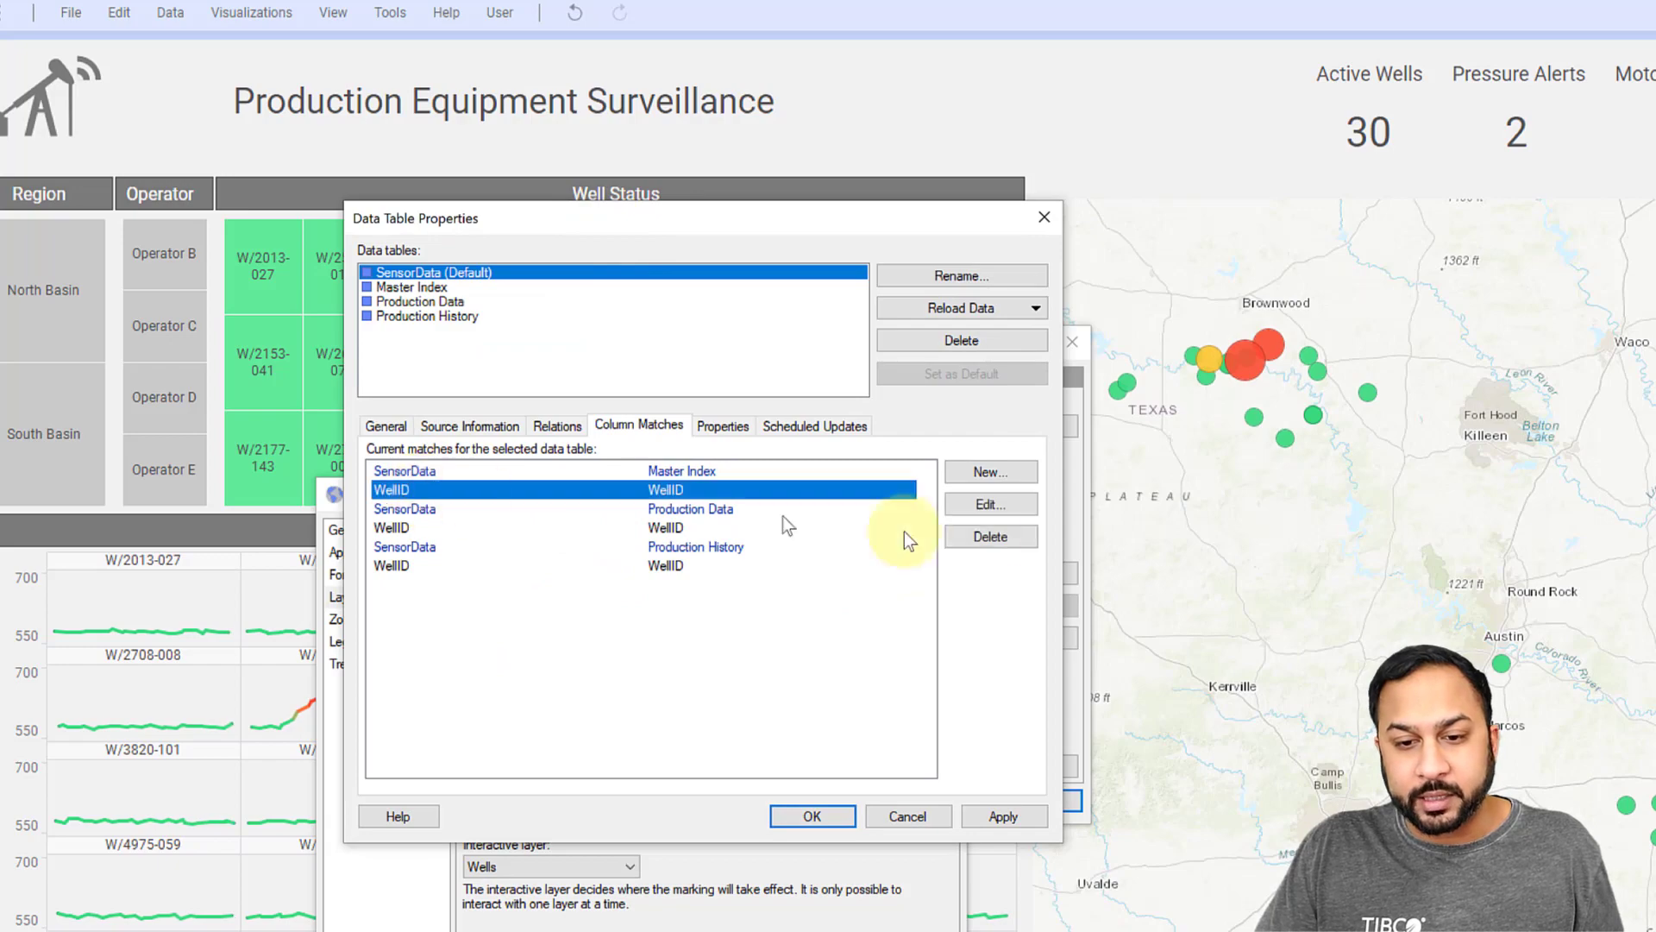
left_click(992, 536)
left_click(1019, 664)
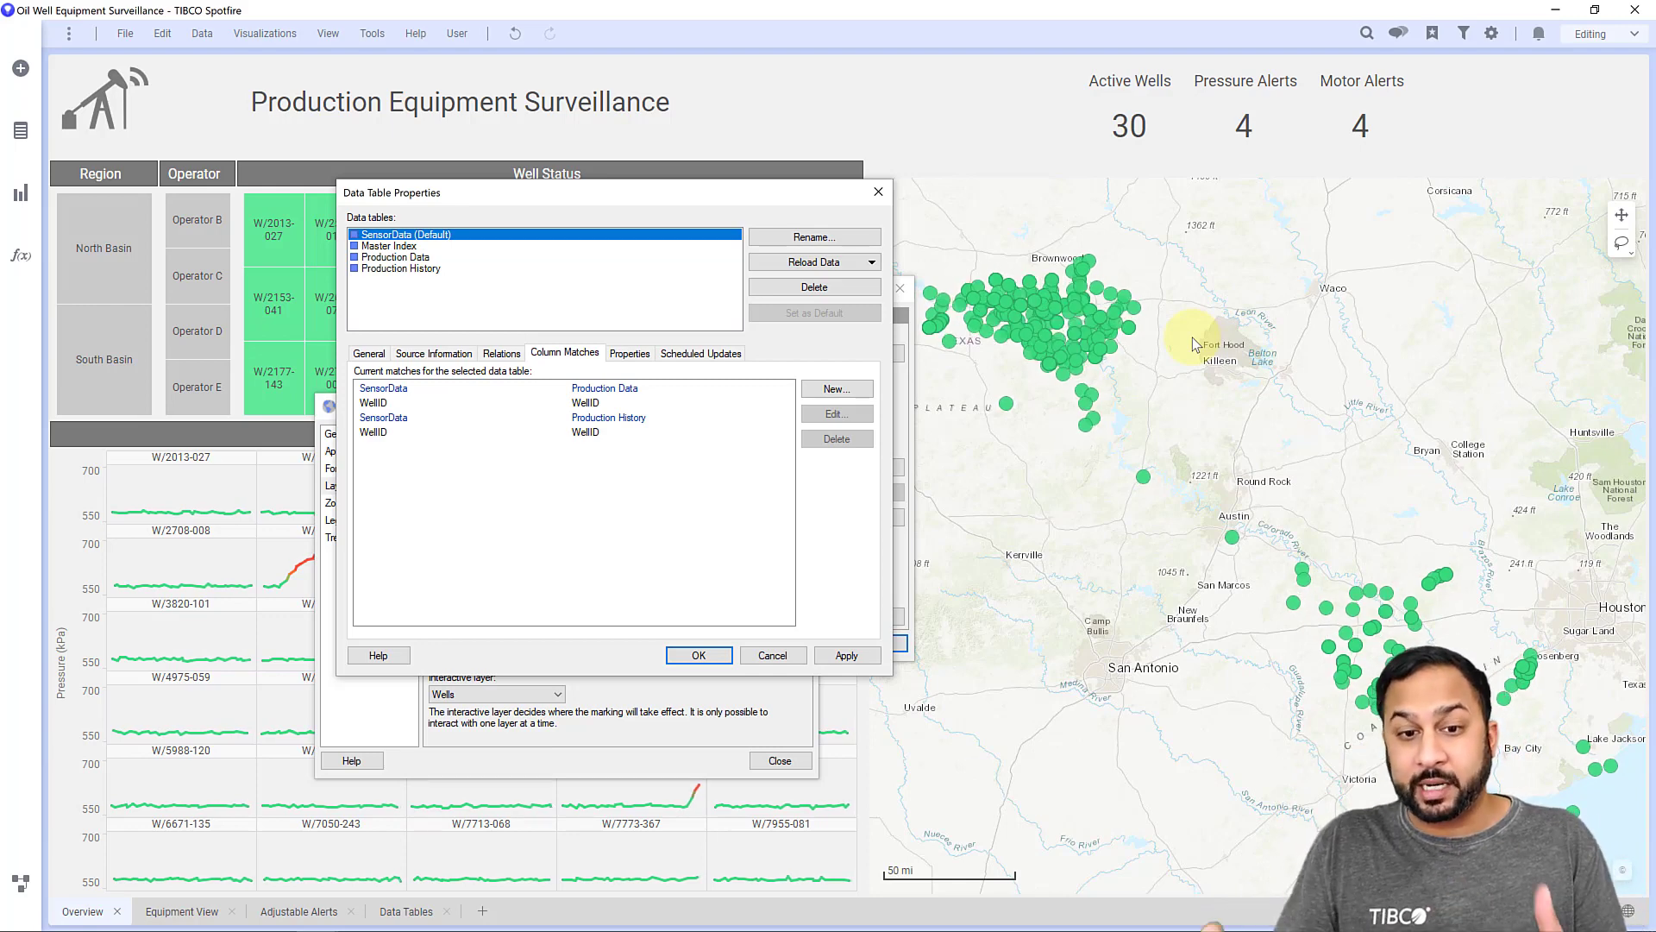
- Create a new column match from SensorData's WellID to Master Index's WellID
left_click(838, 389)
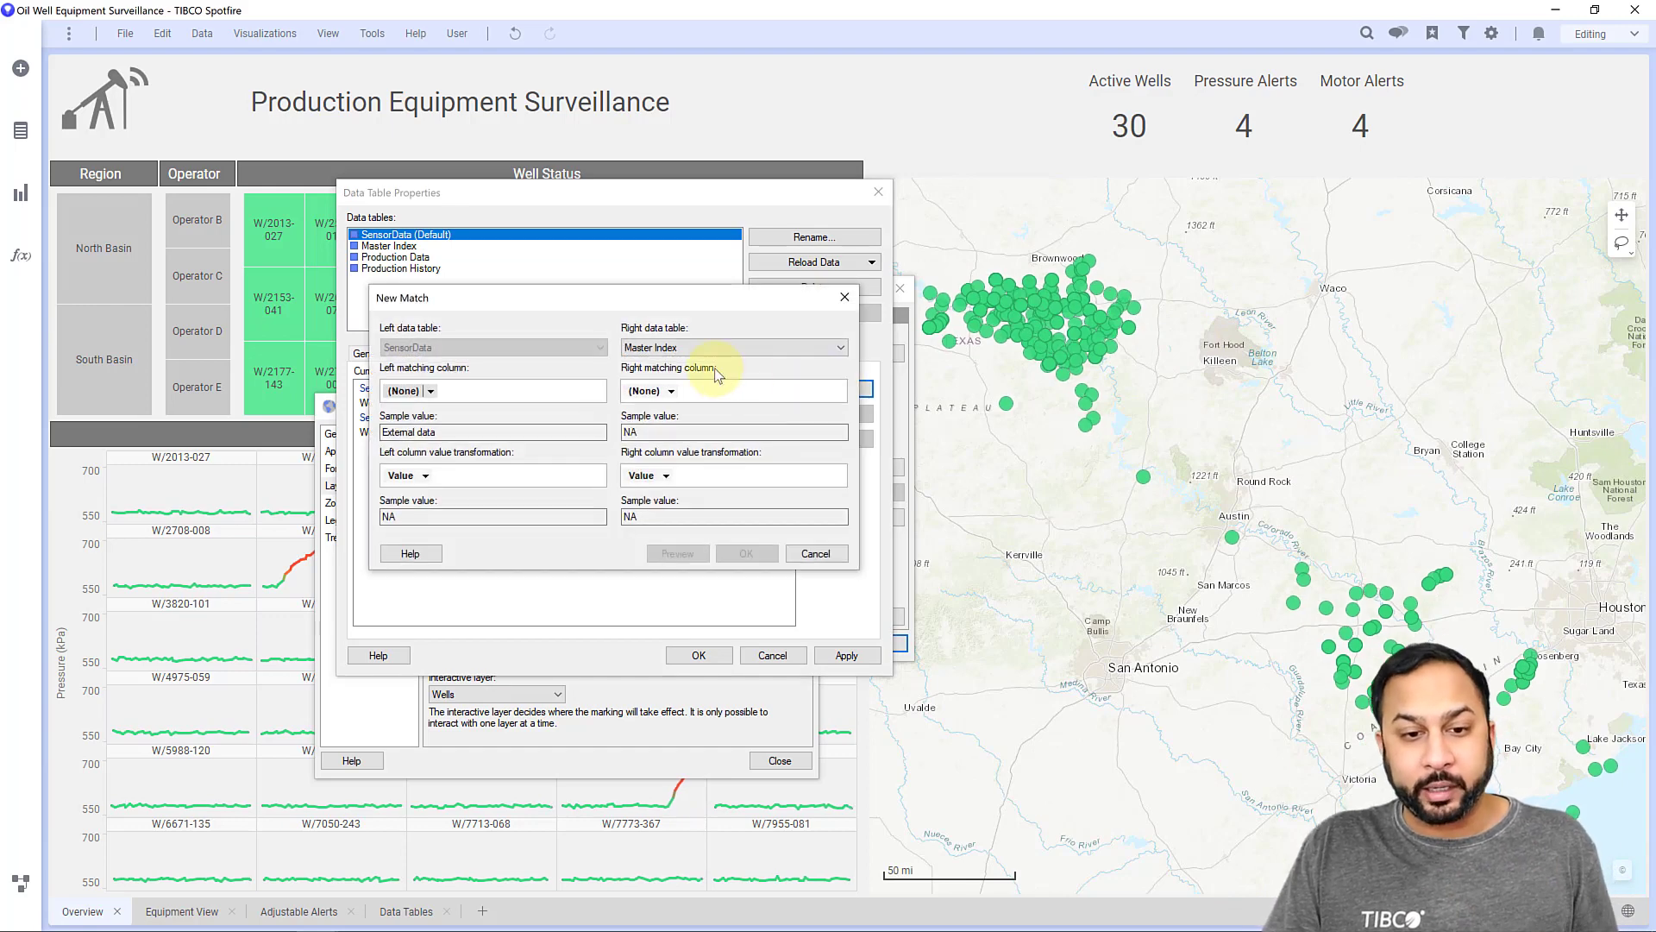
left_click(428, 390)
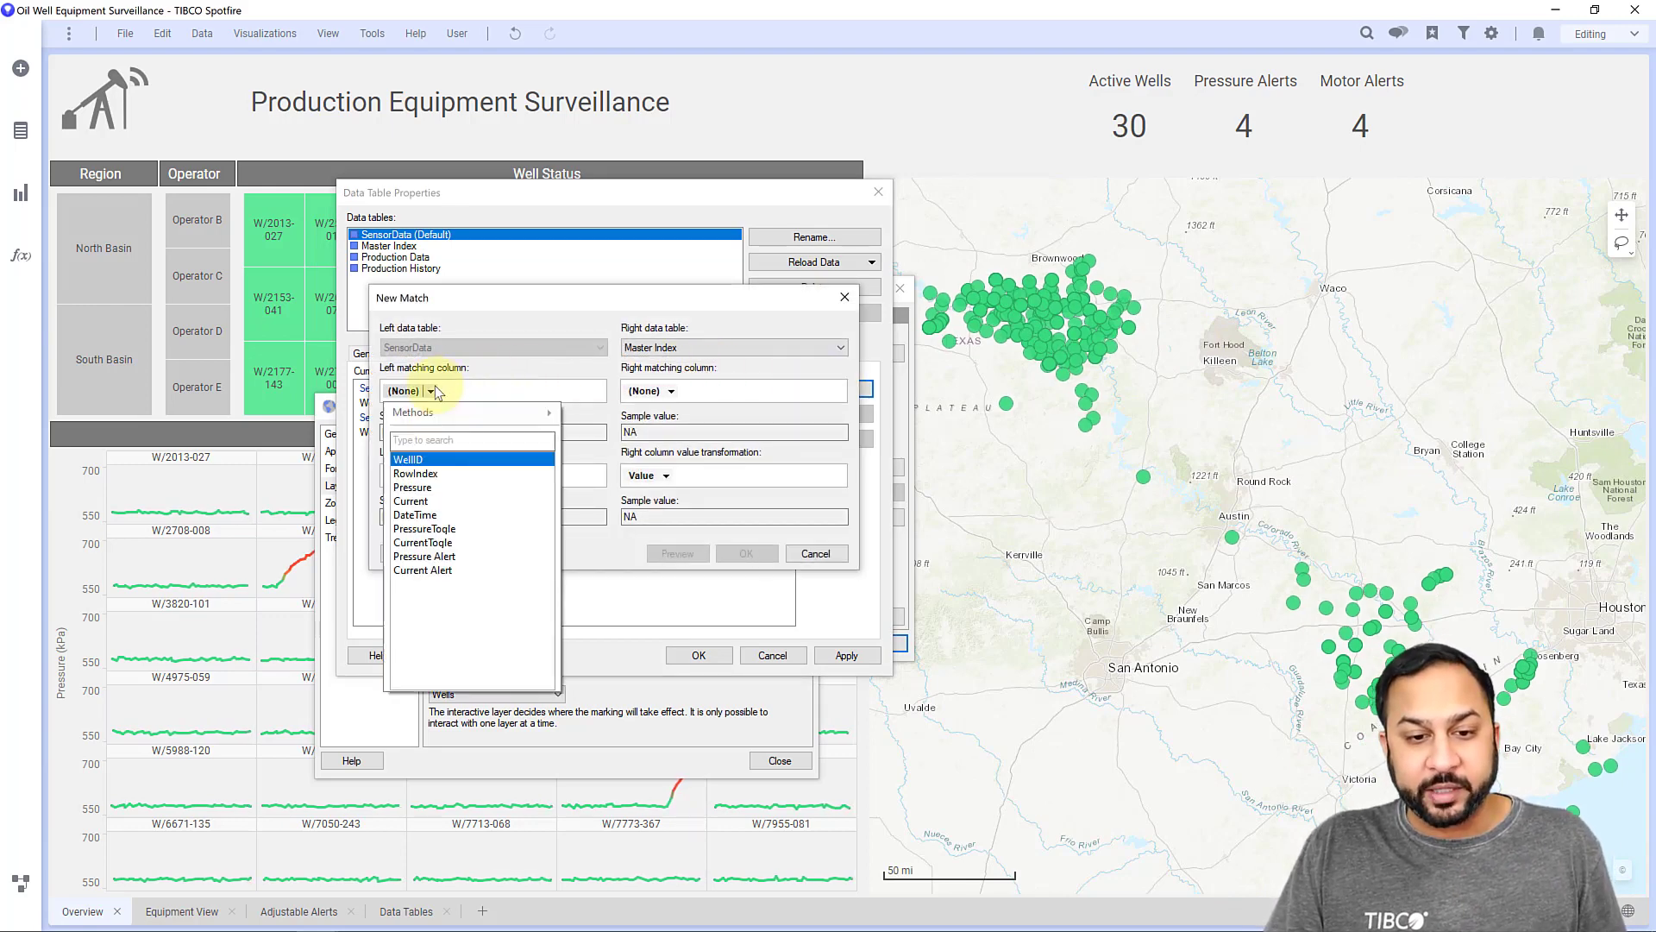
left_click(426, 460)
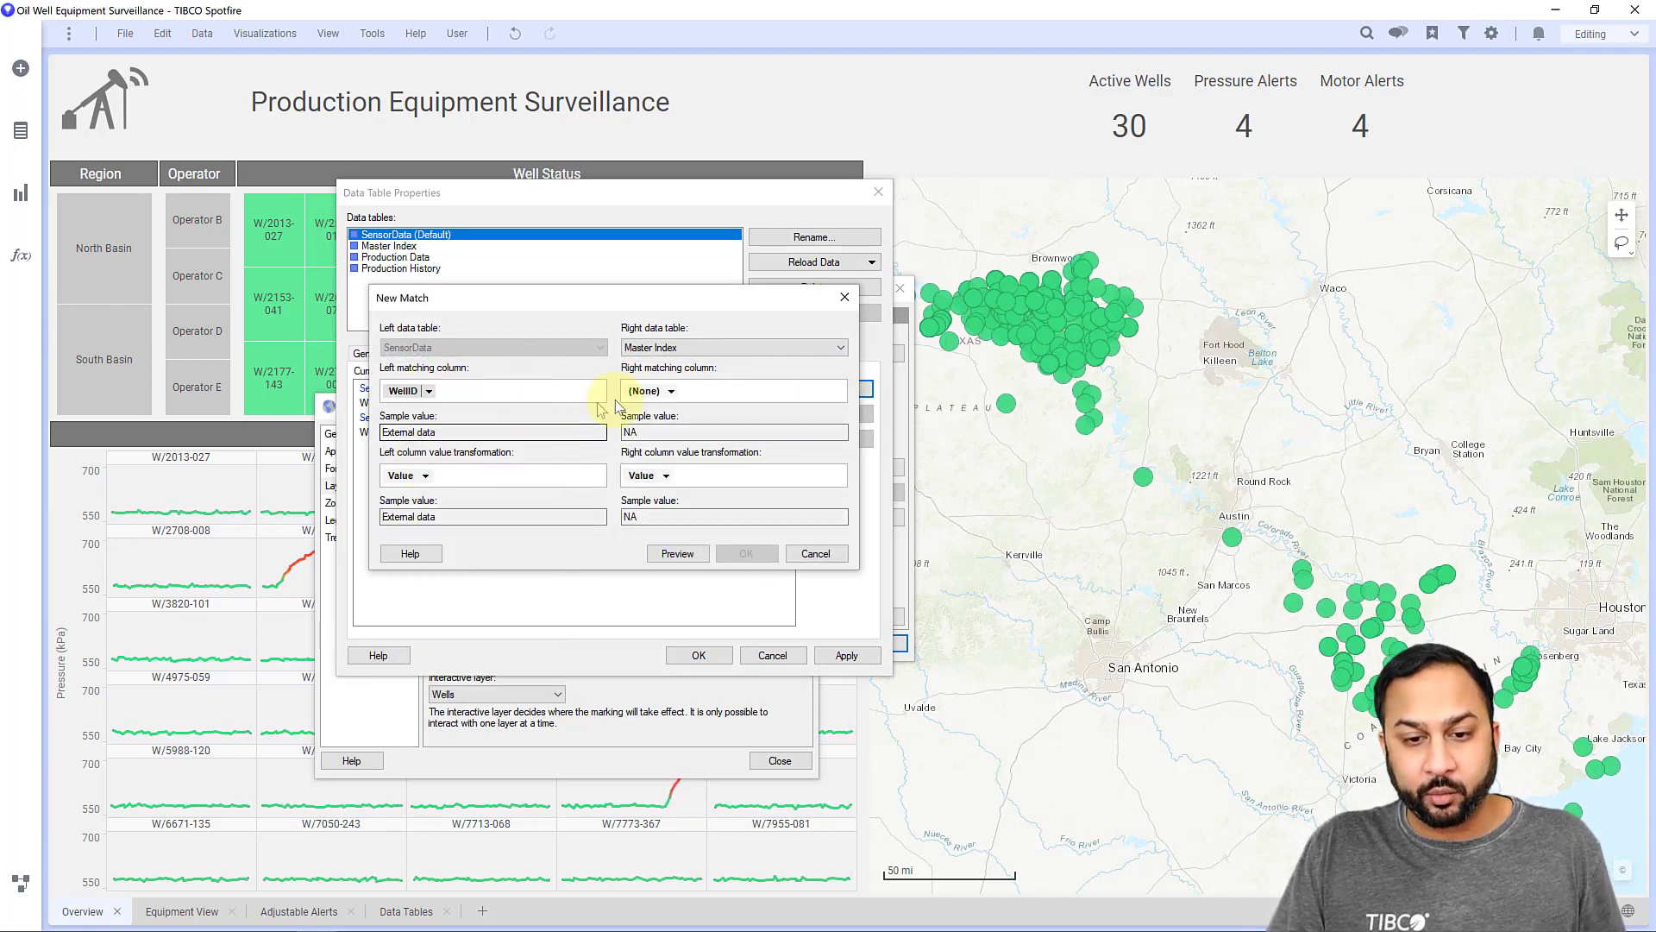
left_click(671, 391)
left_click(673, 458)
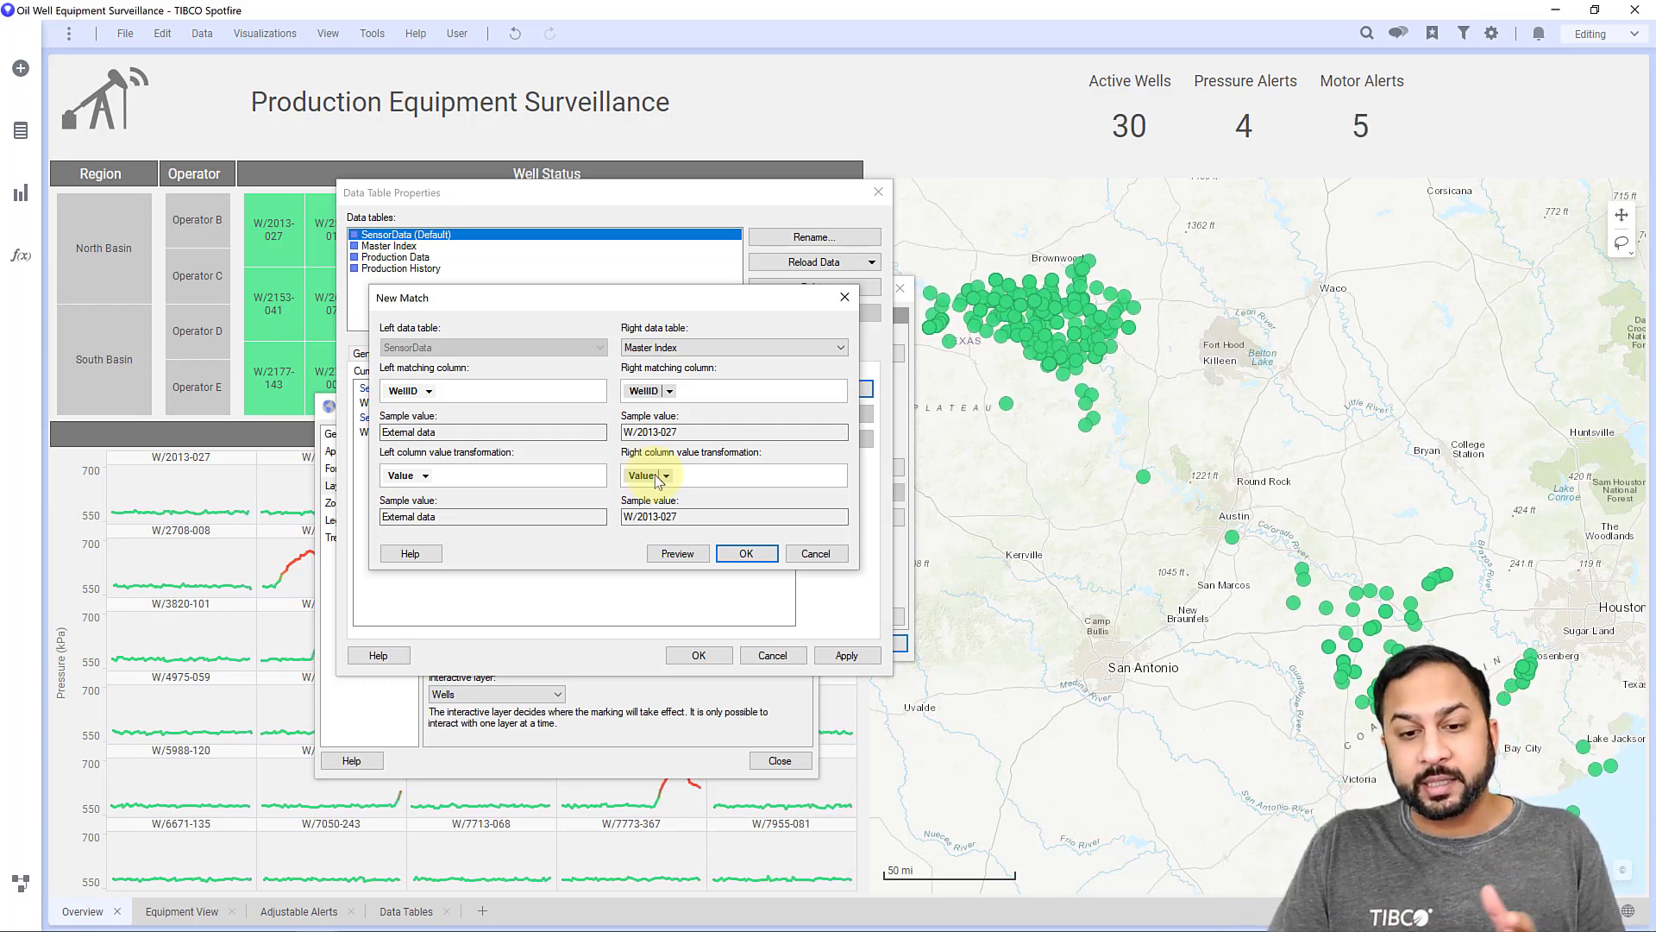
left_click(742, 554)
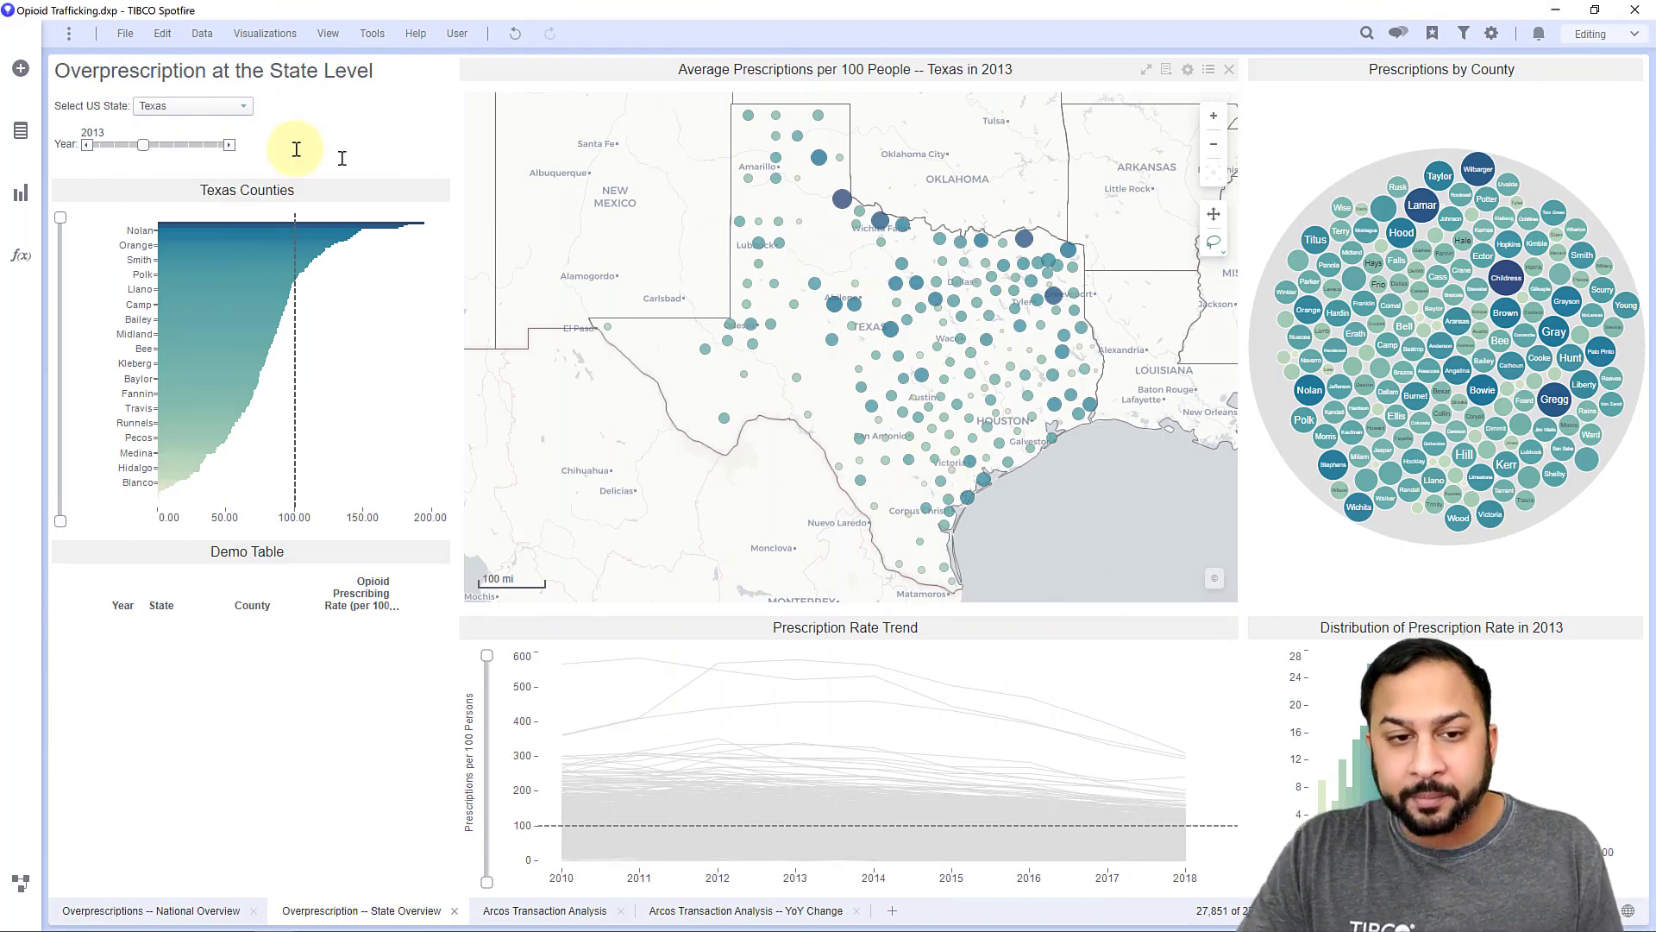
- Set the Year filter to 2016 and mark Brown county on the Texas map
left_click_drag(145, 148, 173, 145)
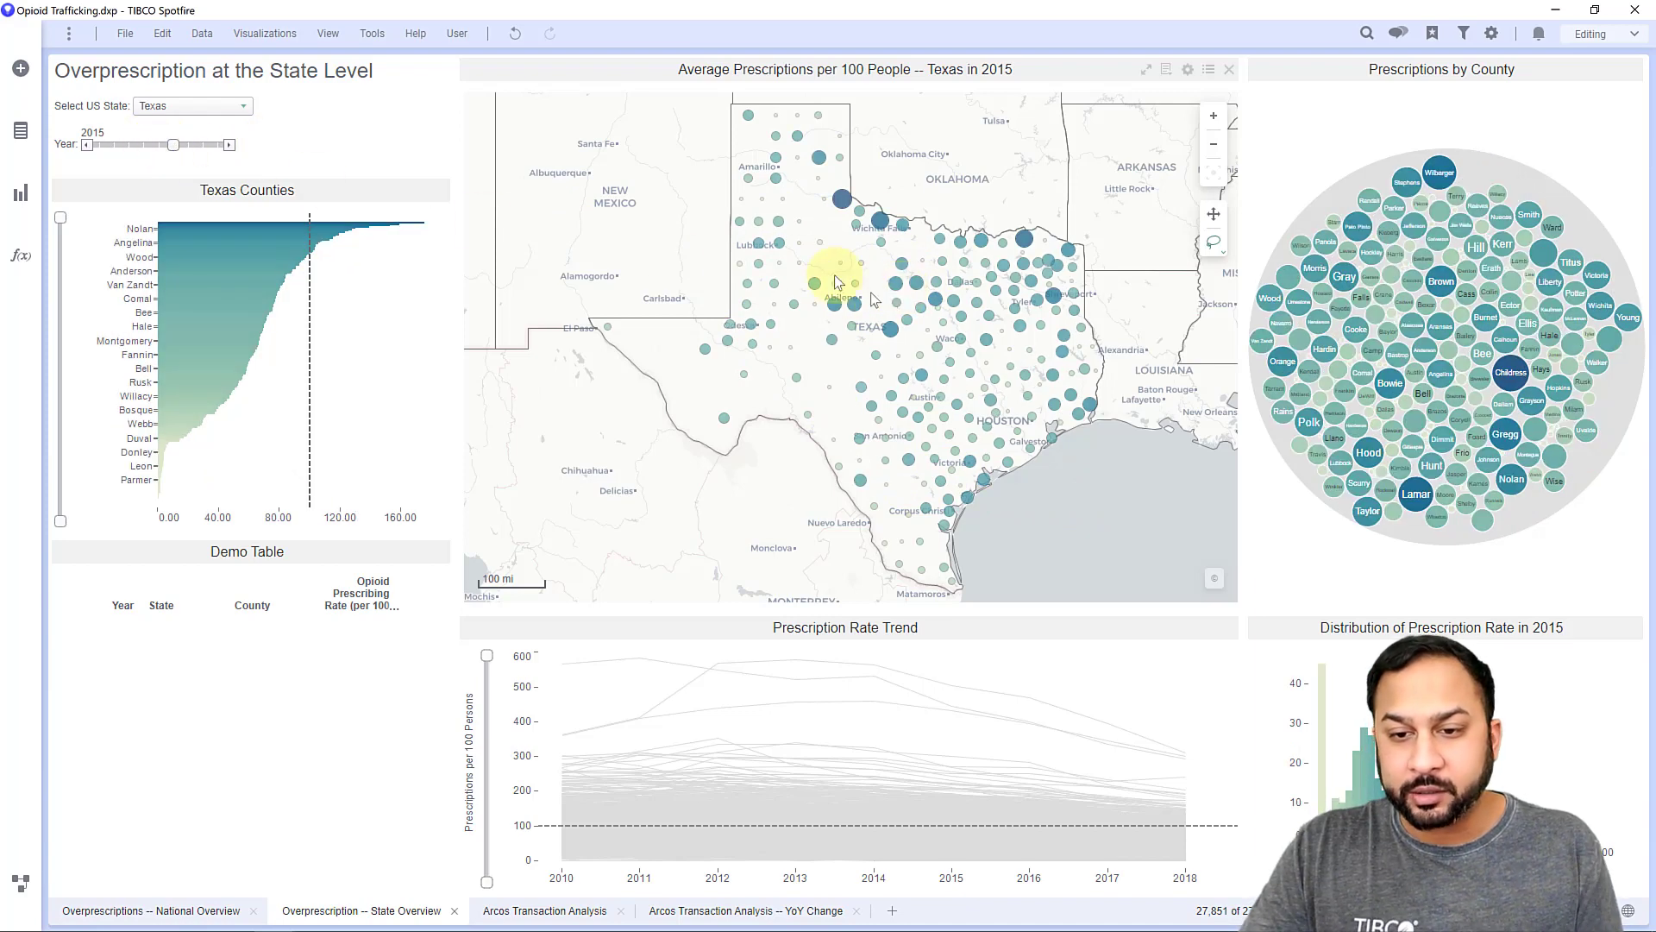
left_click(229, 146)
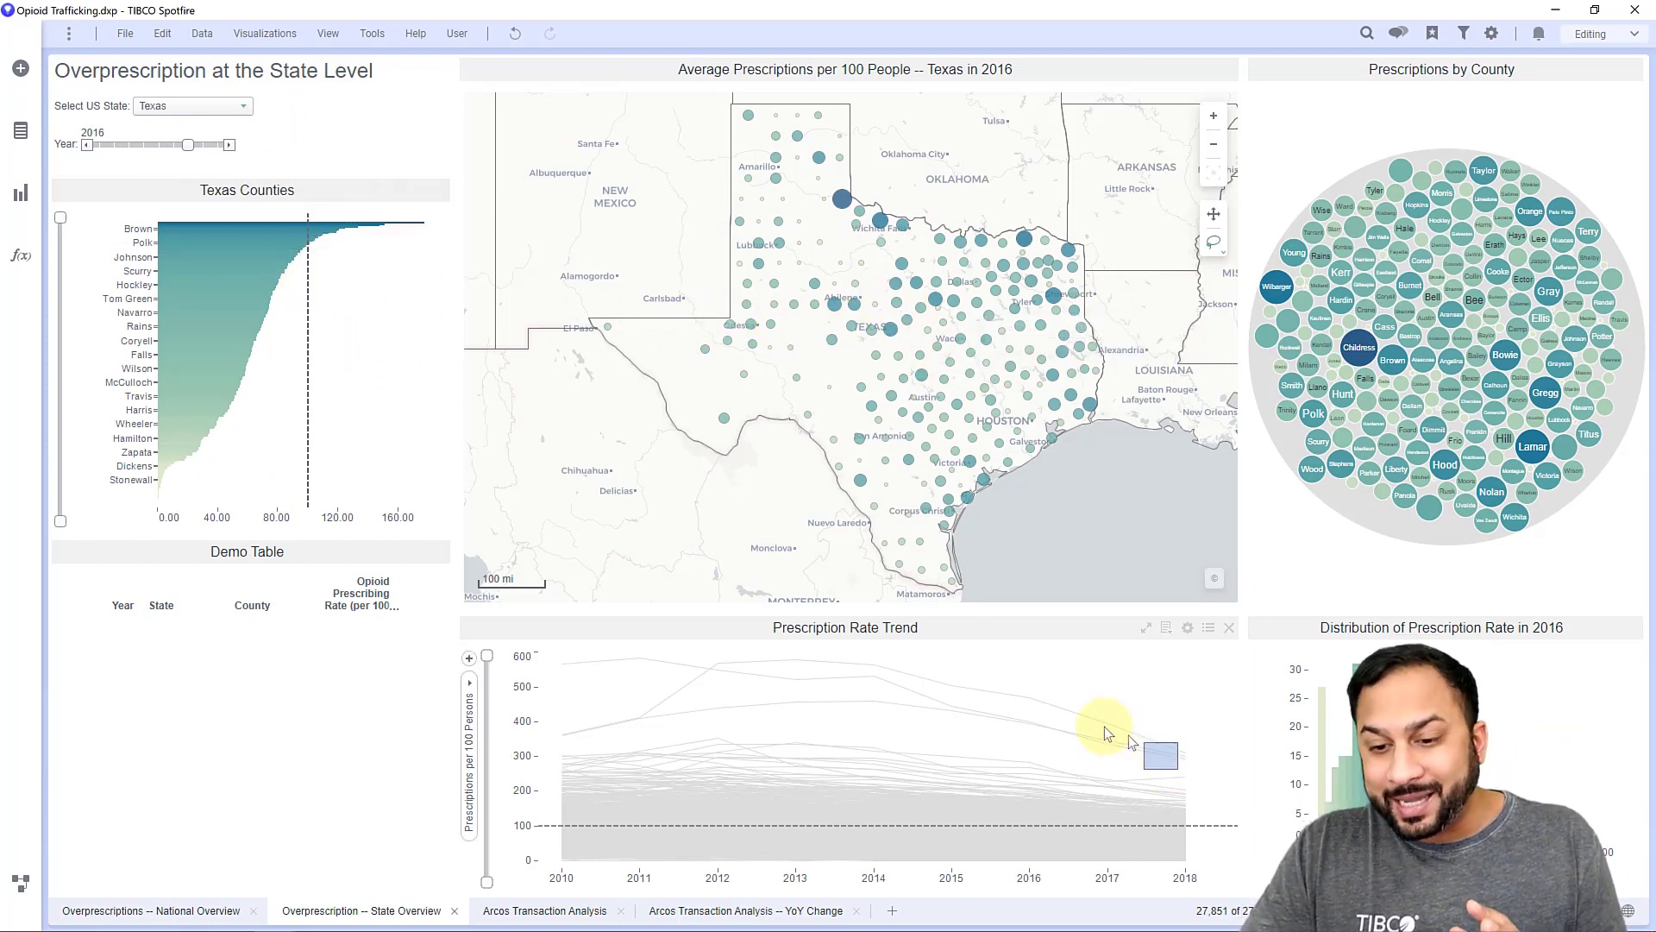
left_click_drag(1074, 725, 709, 618)
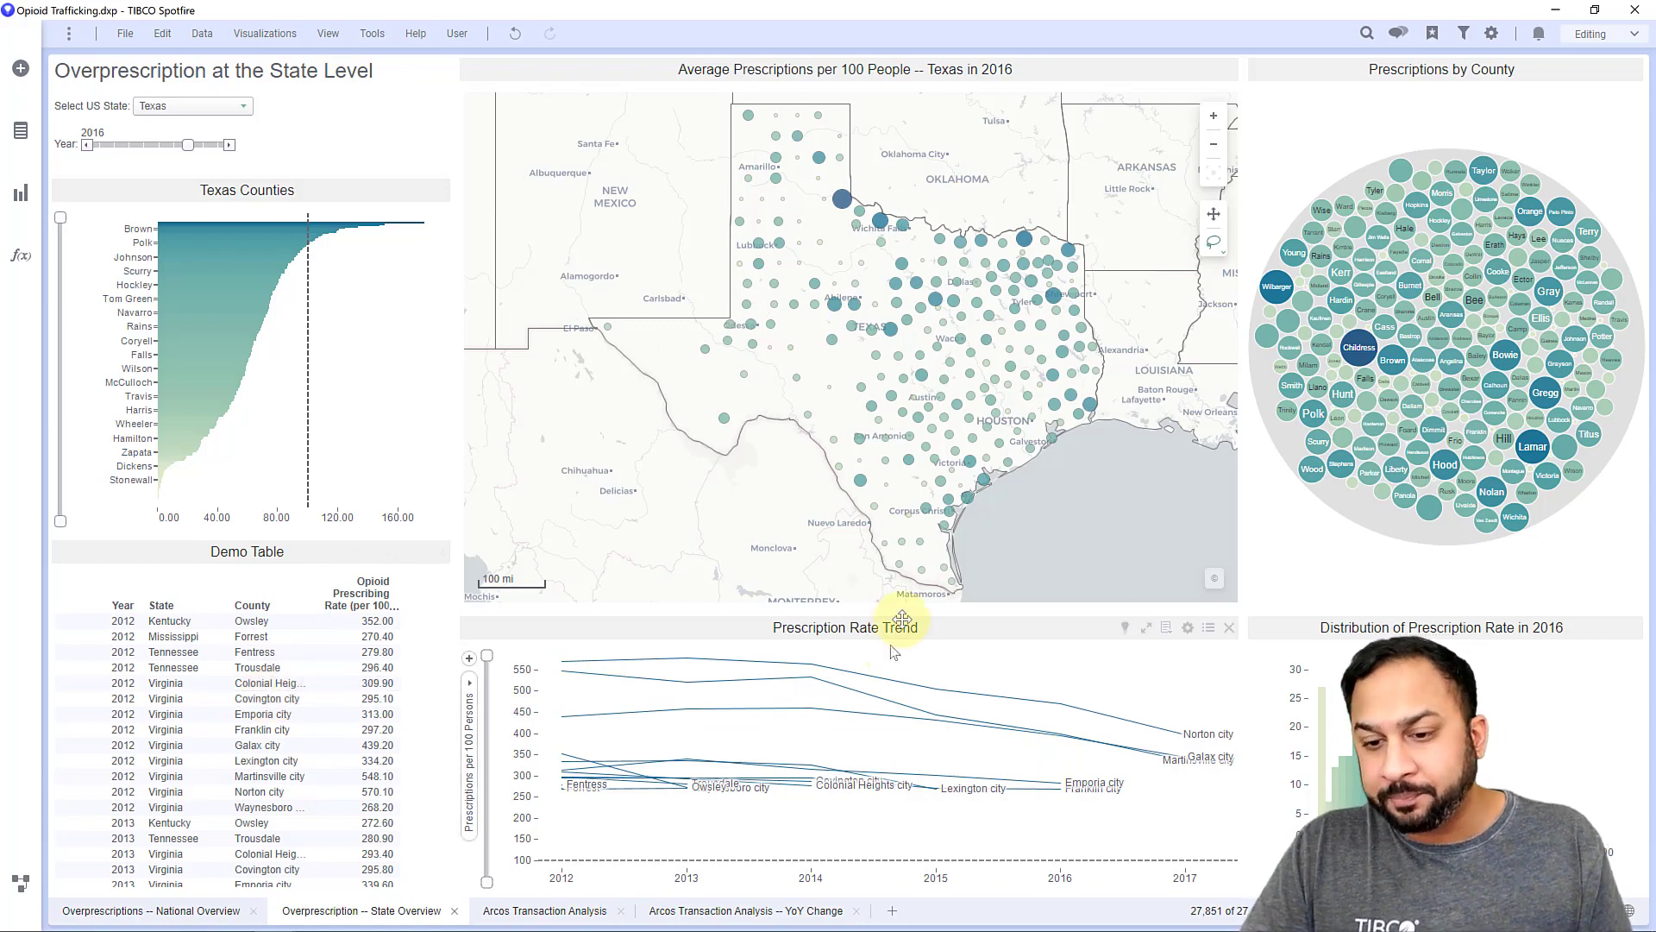
left_click(988, 561)
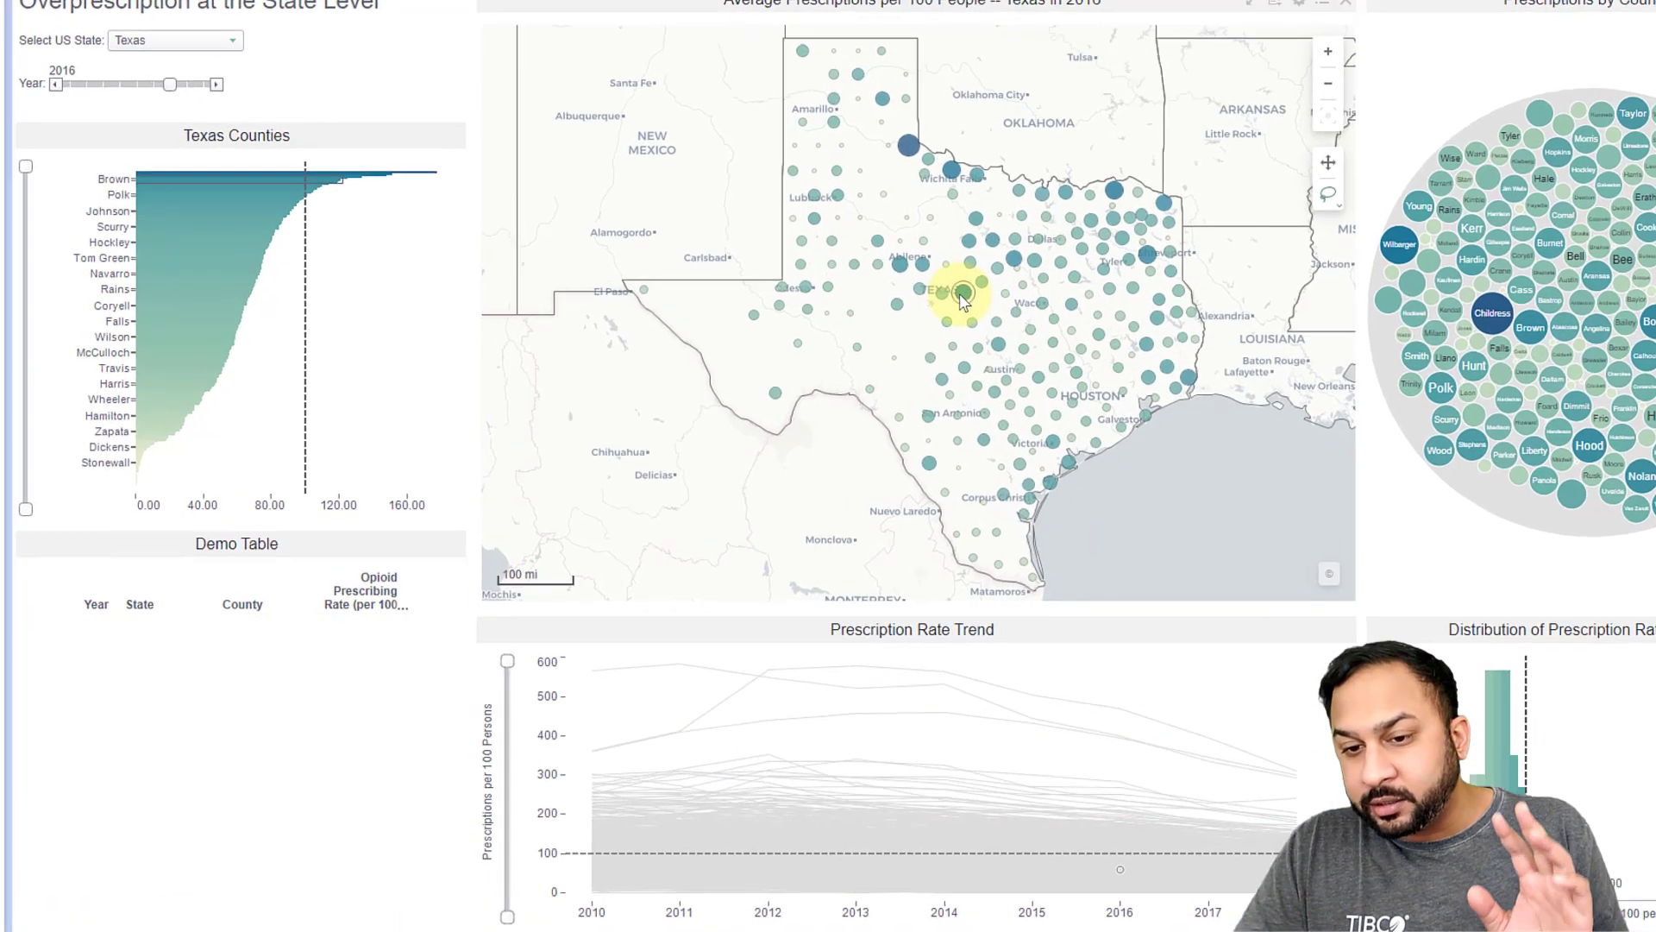
left_click(889, 329)
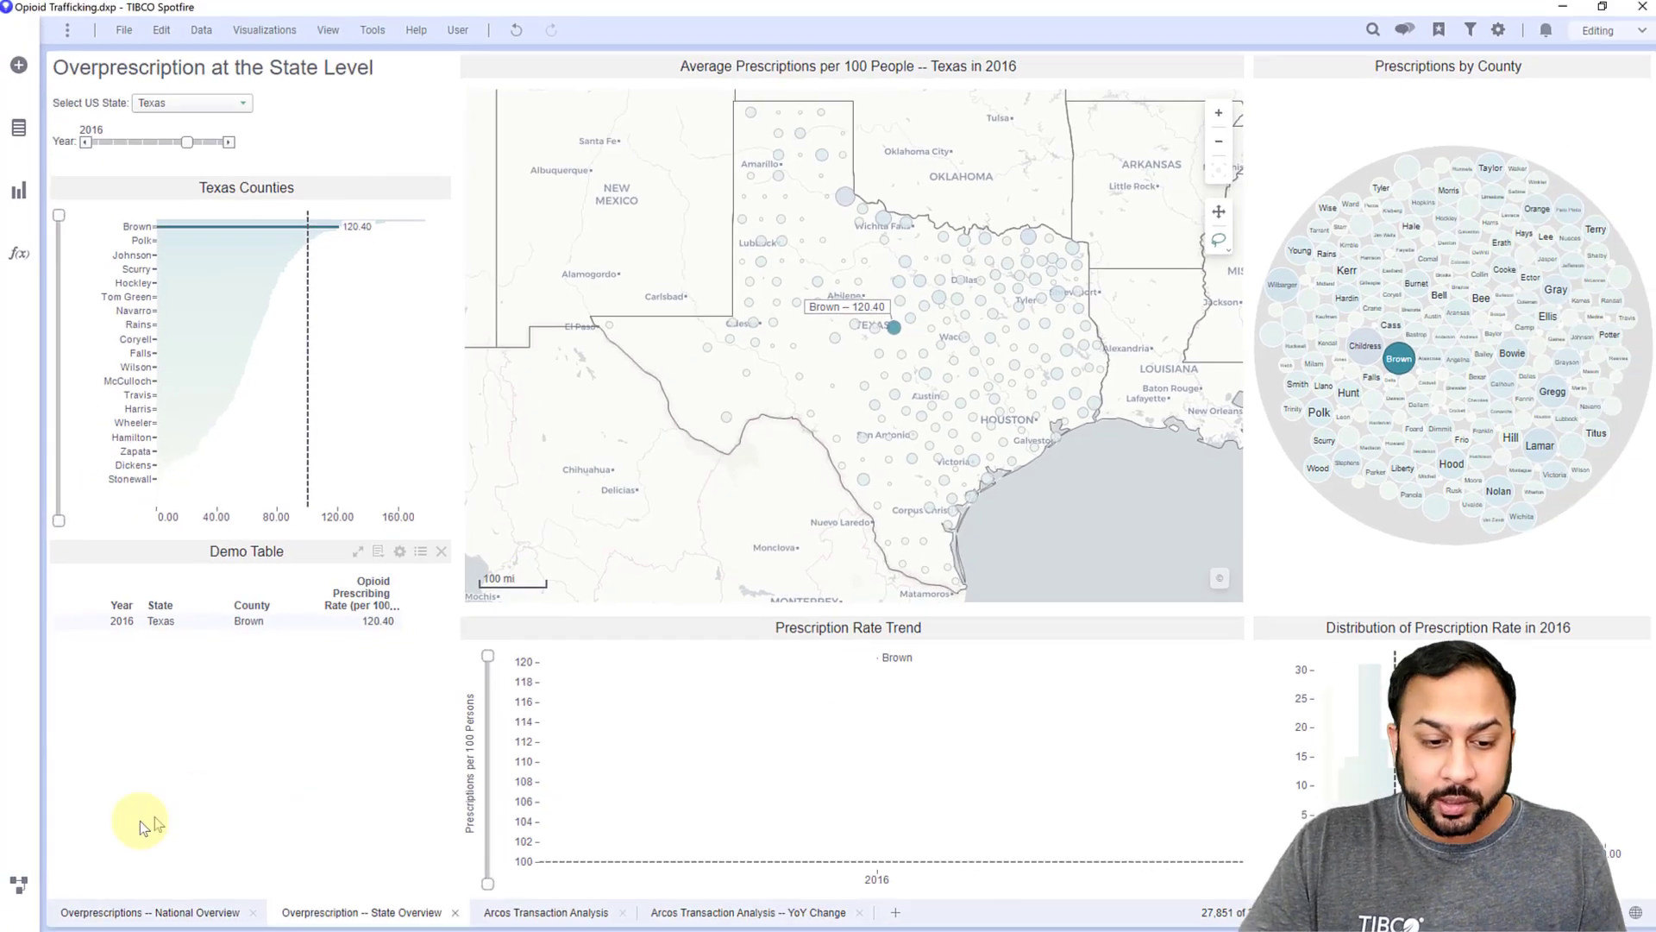
- From the data canvas, add a linked copy of Opioid Prescribing Rate as Opioid Prescribing Rate (2)
left_click(19, 884)
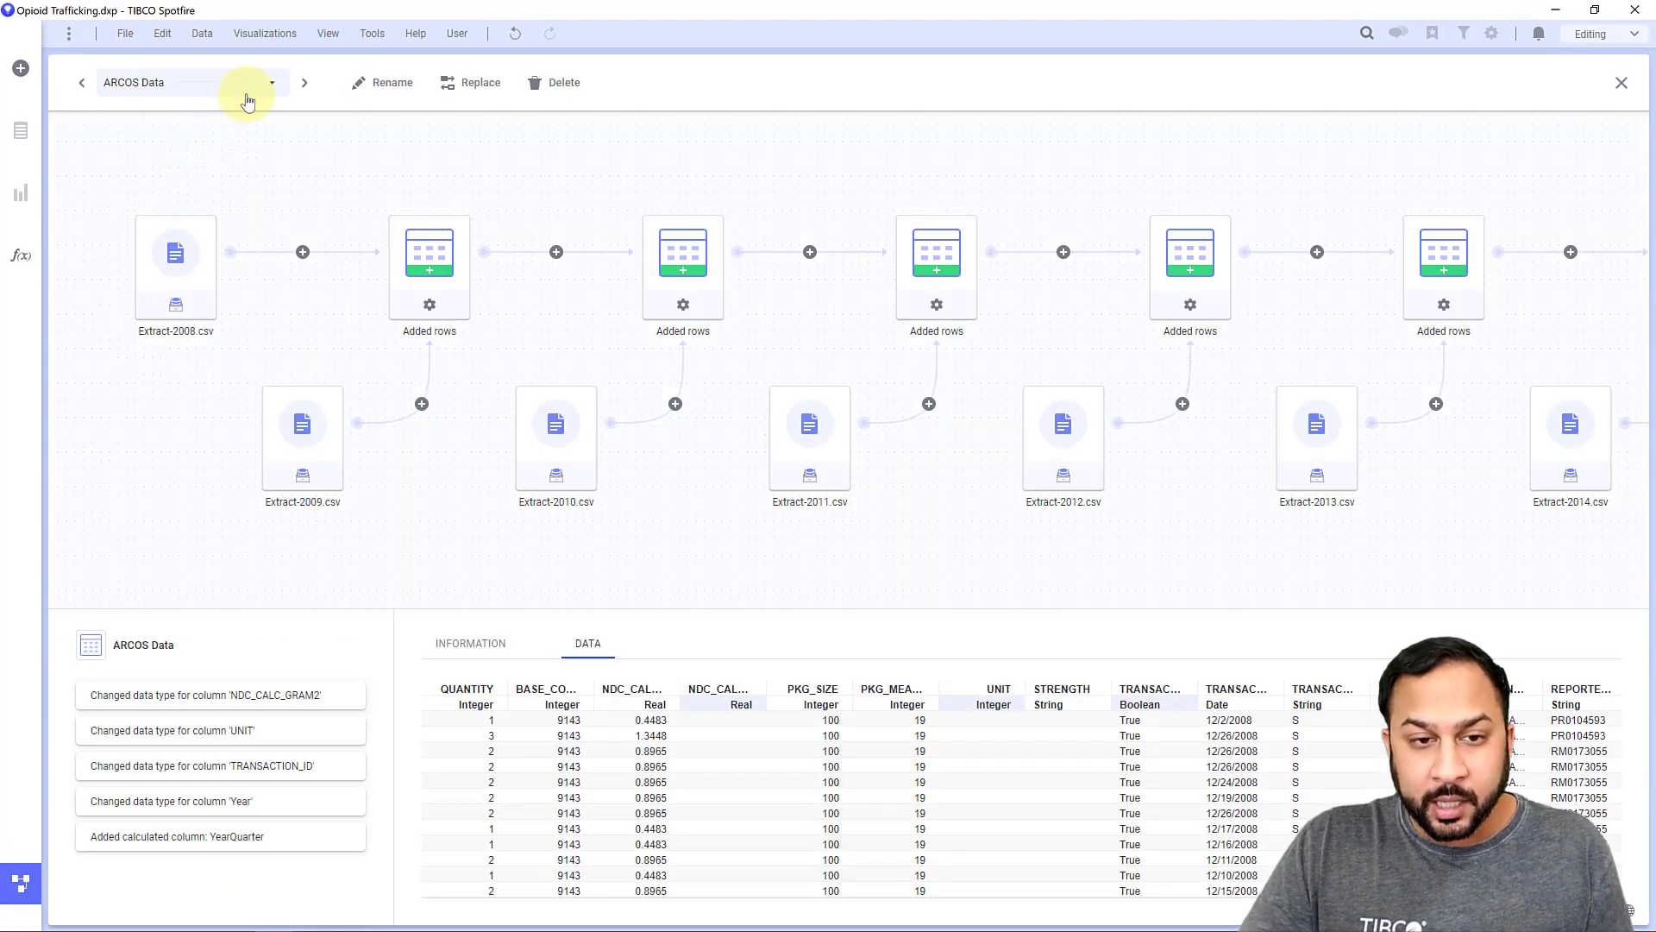
left_click(22, 68)
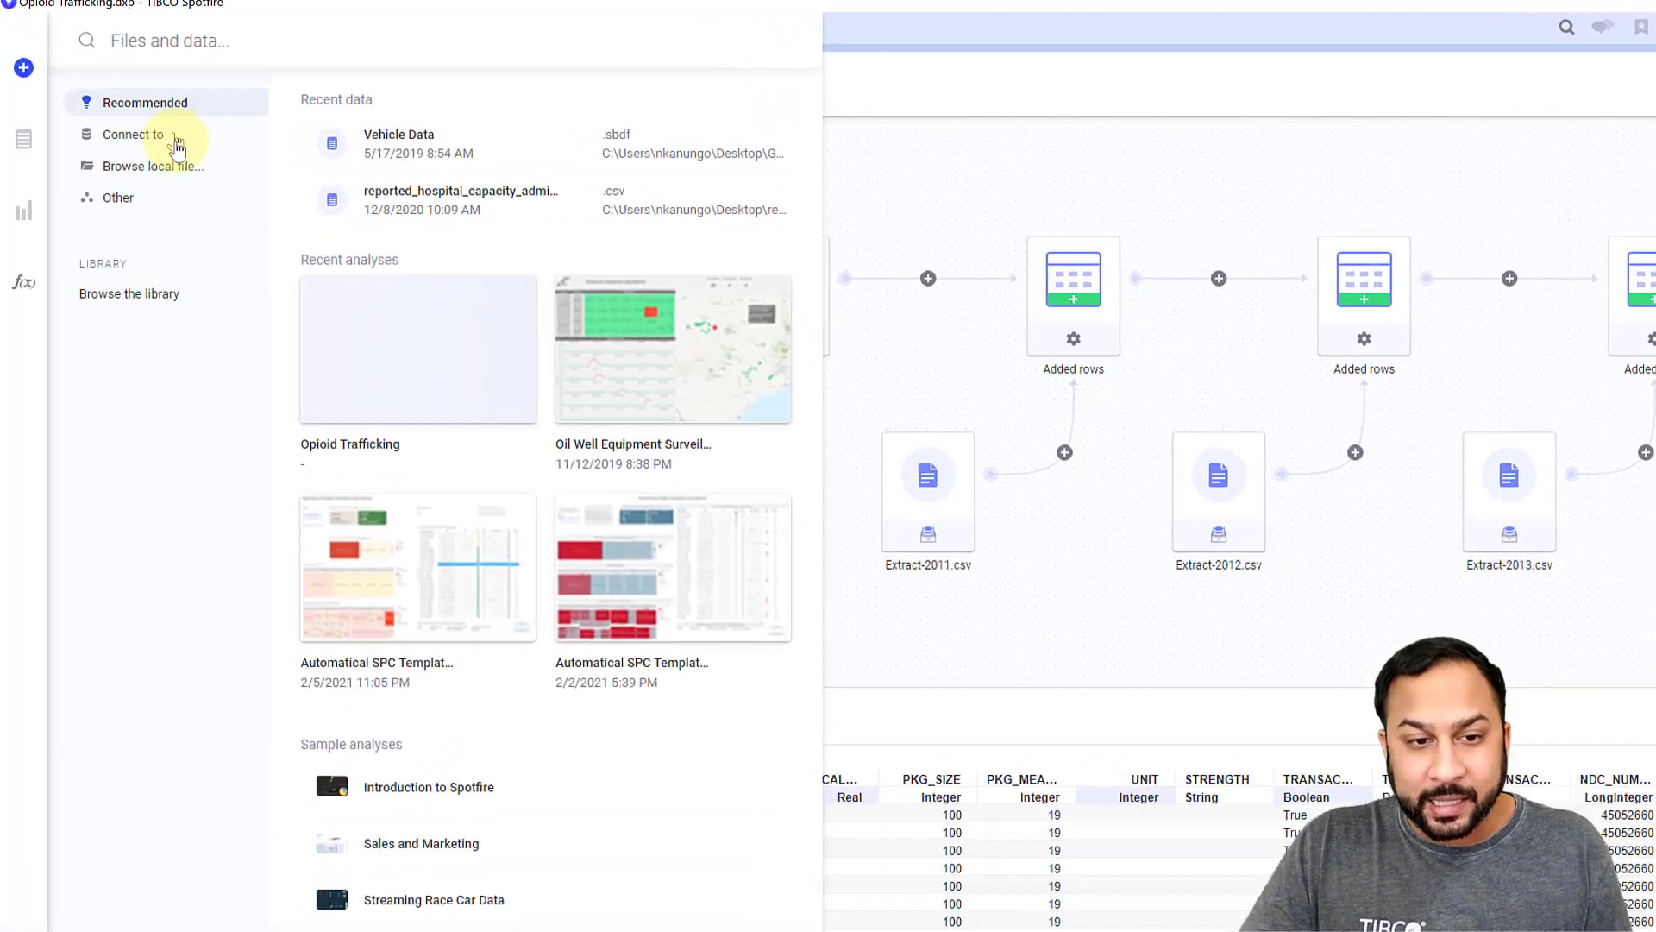
left_click(181, 201)
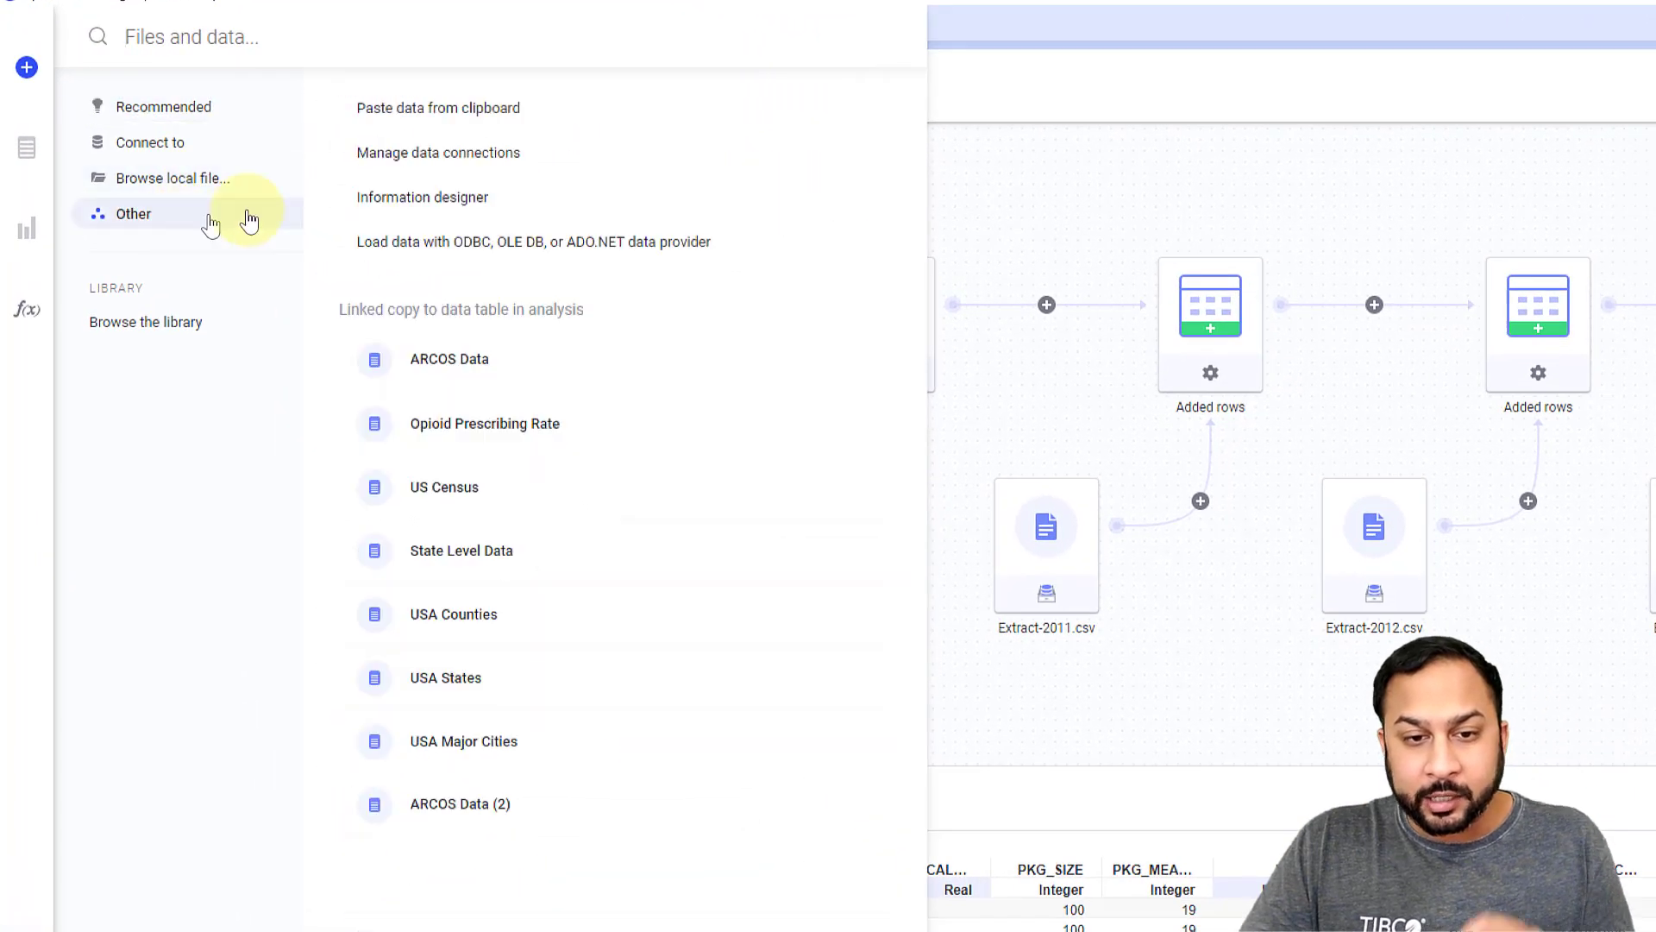
left_click(518, 431)
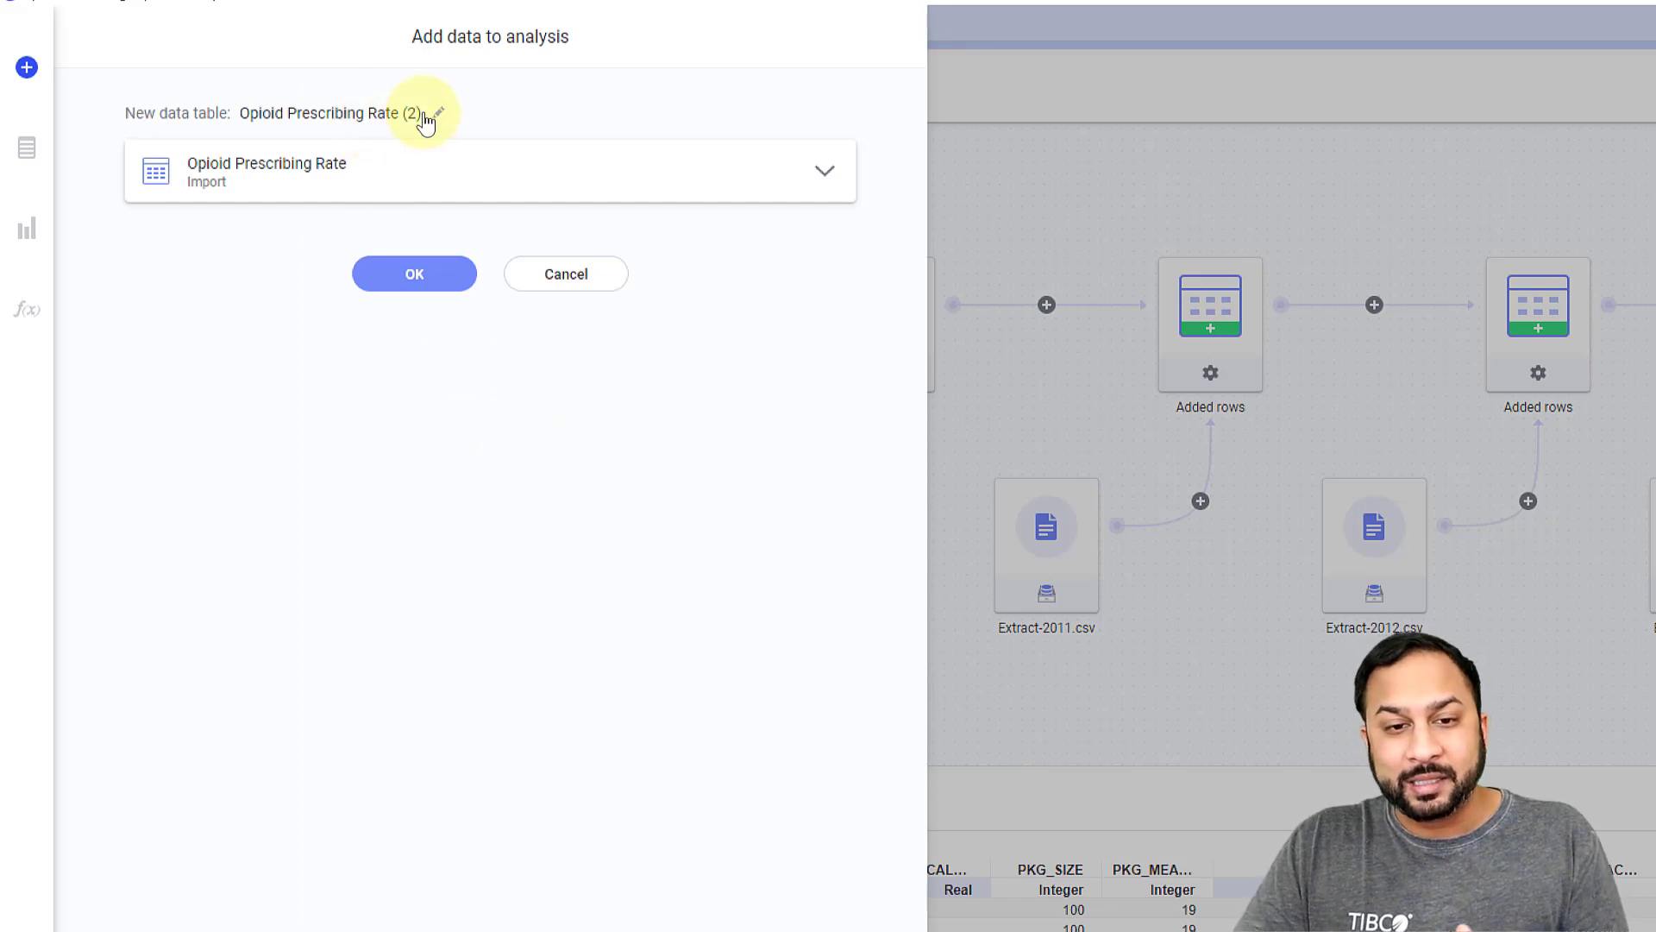
left_click(431, 284)
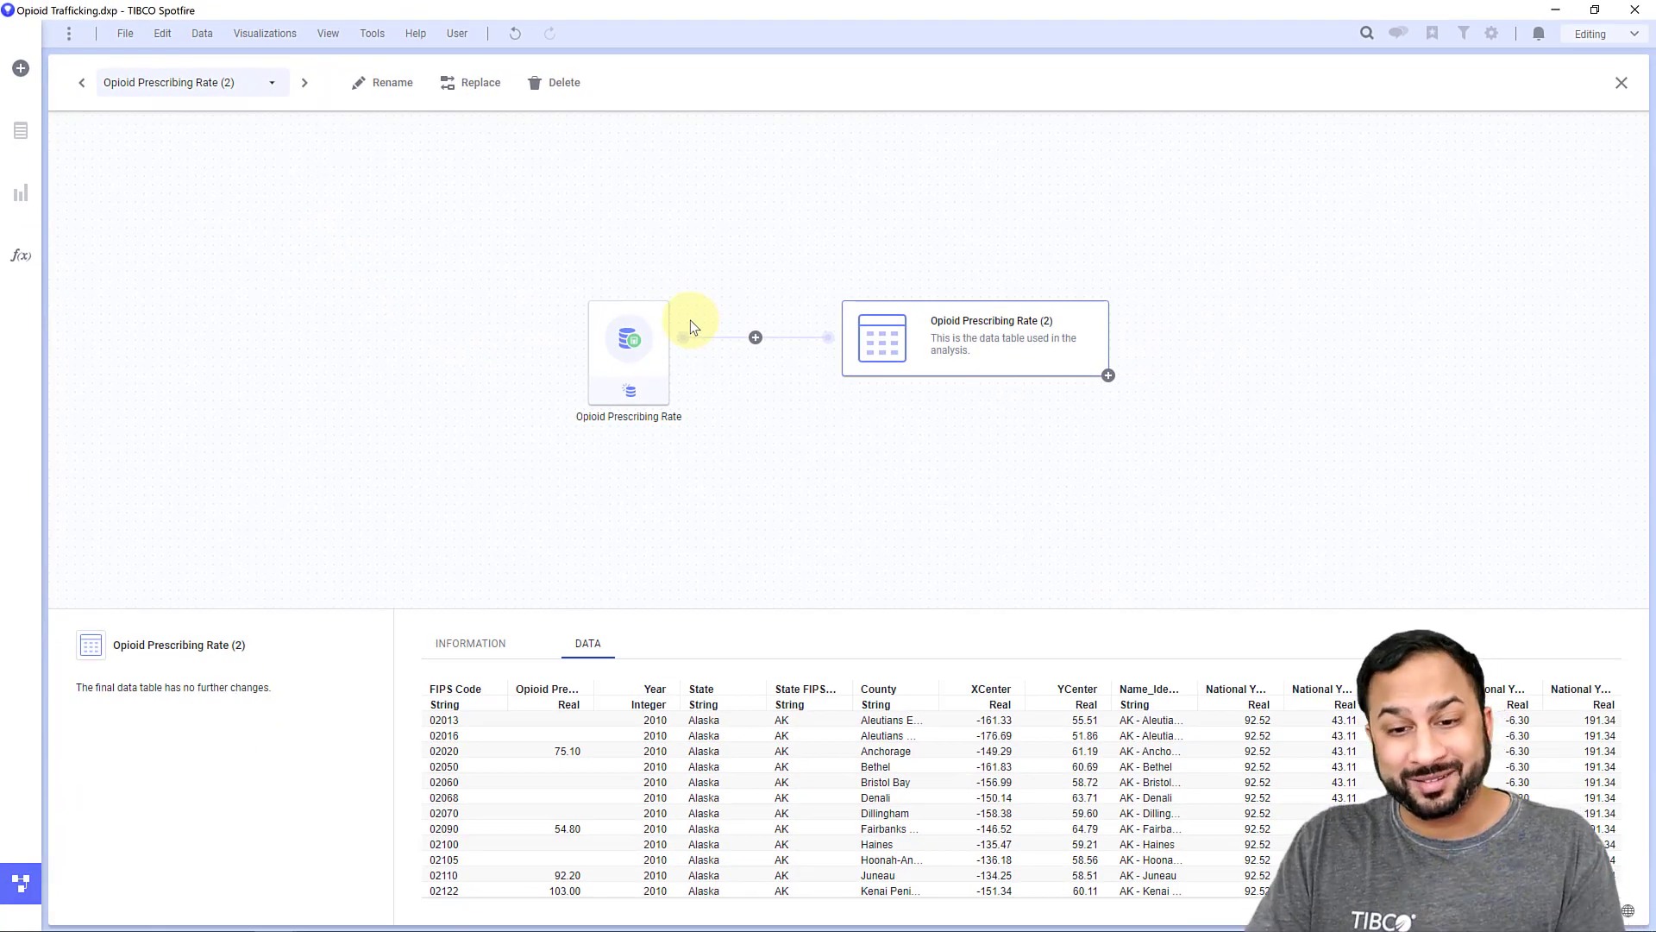
- Open relation management for the Opioid Prescribing Rate (2) table
left_click(201, 32)
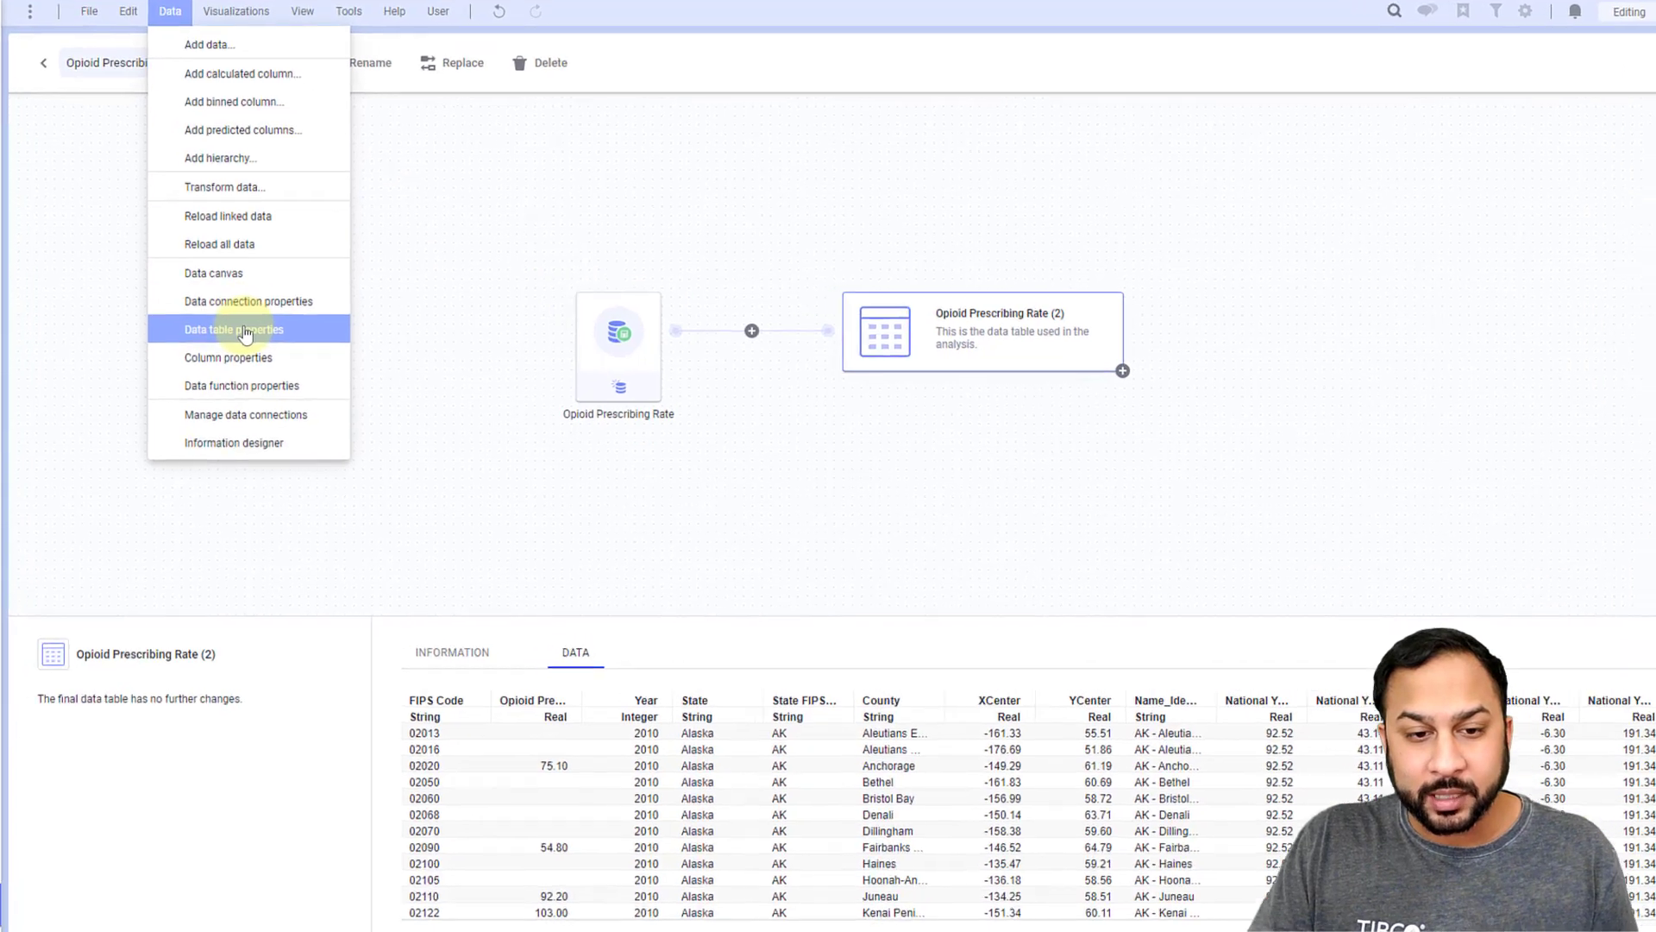
left_click(262, 335)
left_click(715, 388)
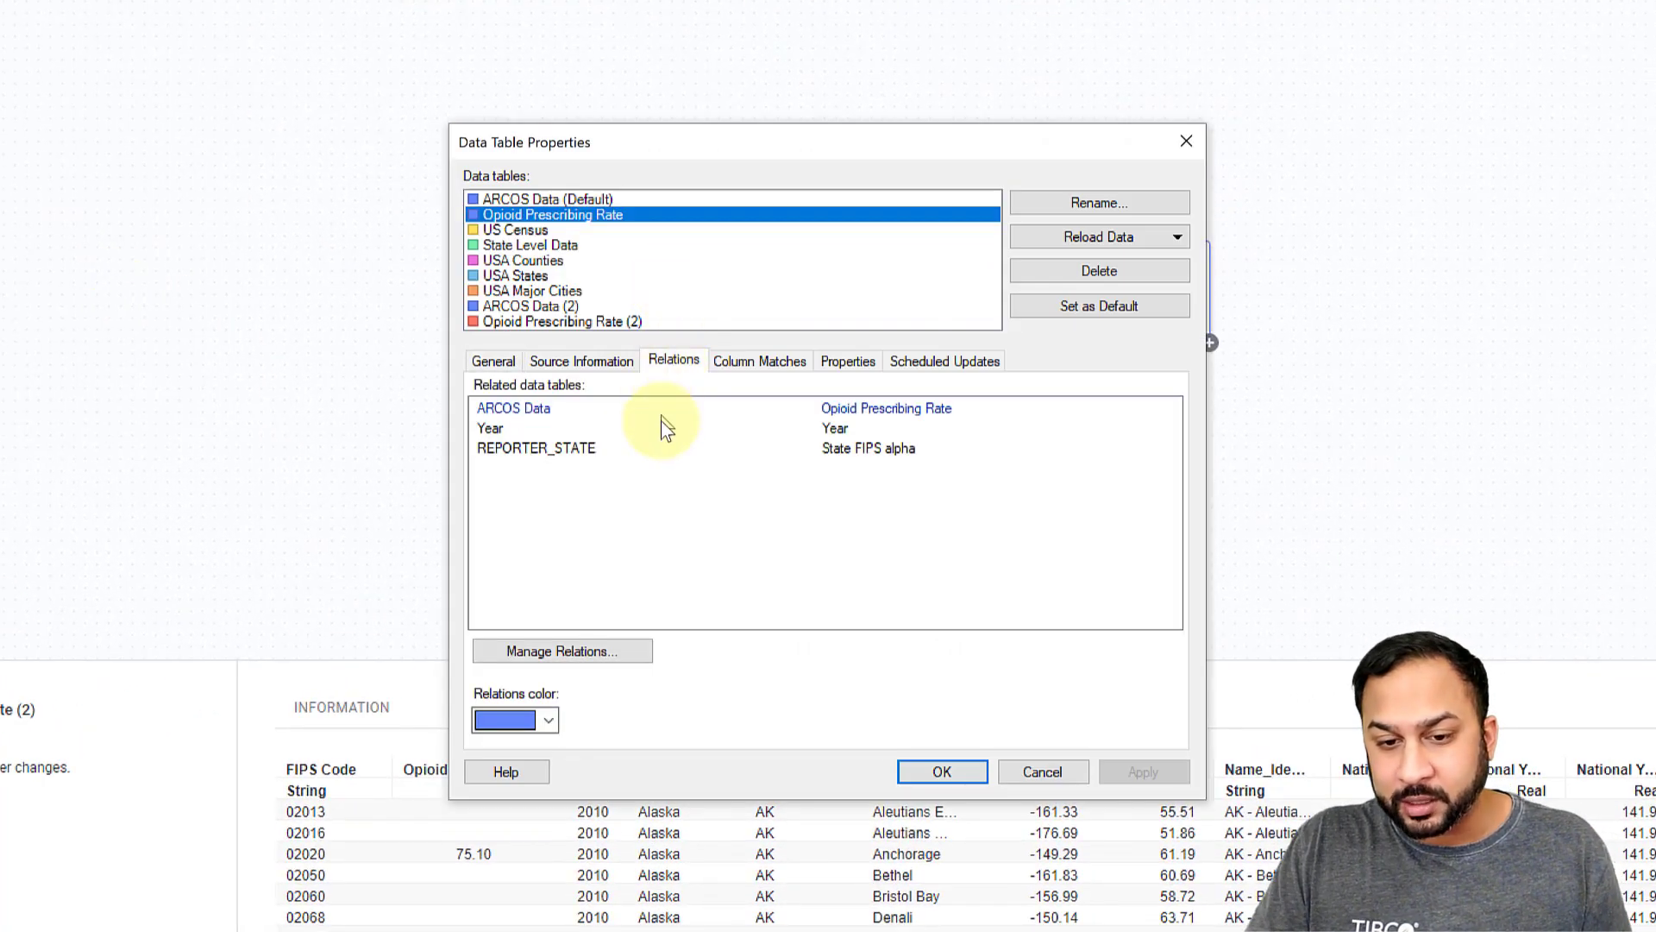
left_click(543, 321)
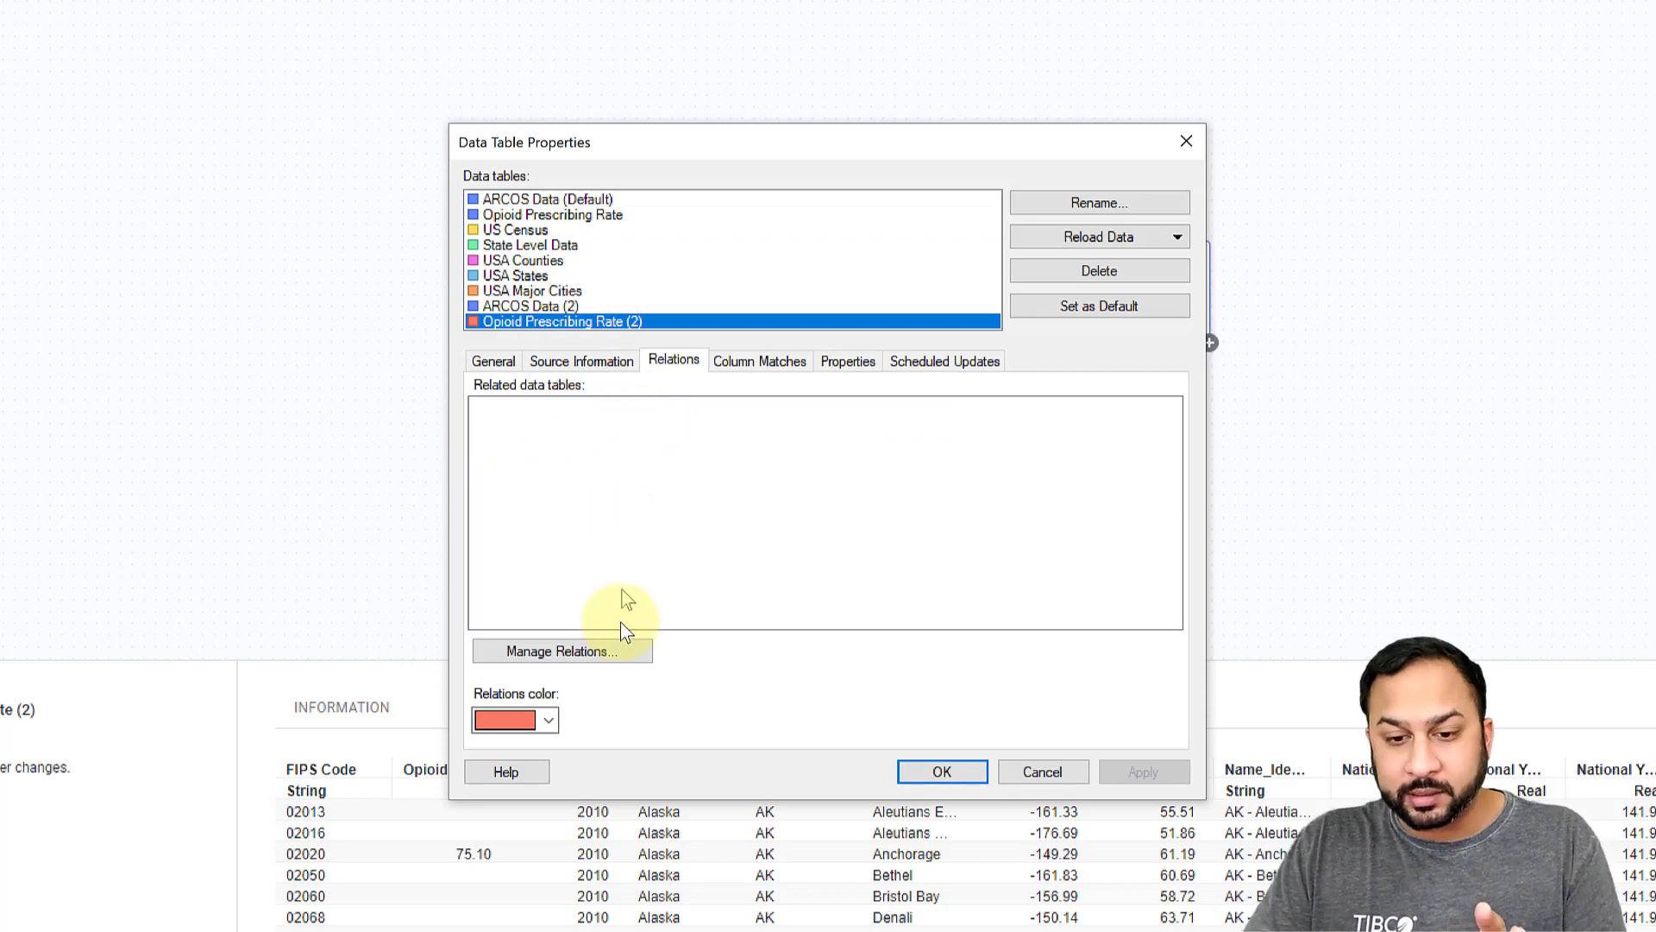
left_click(609, 649)
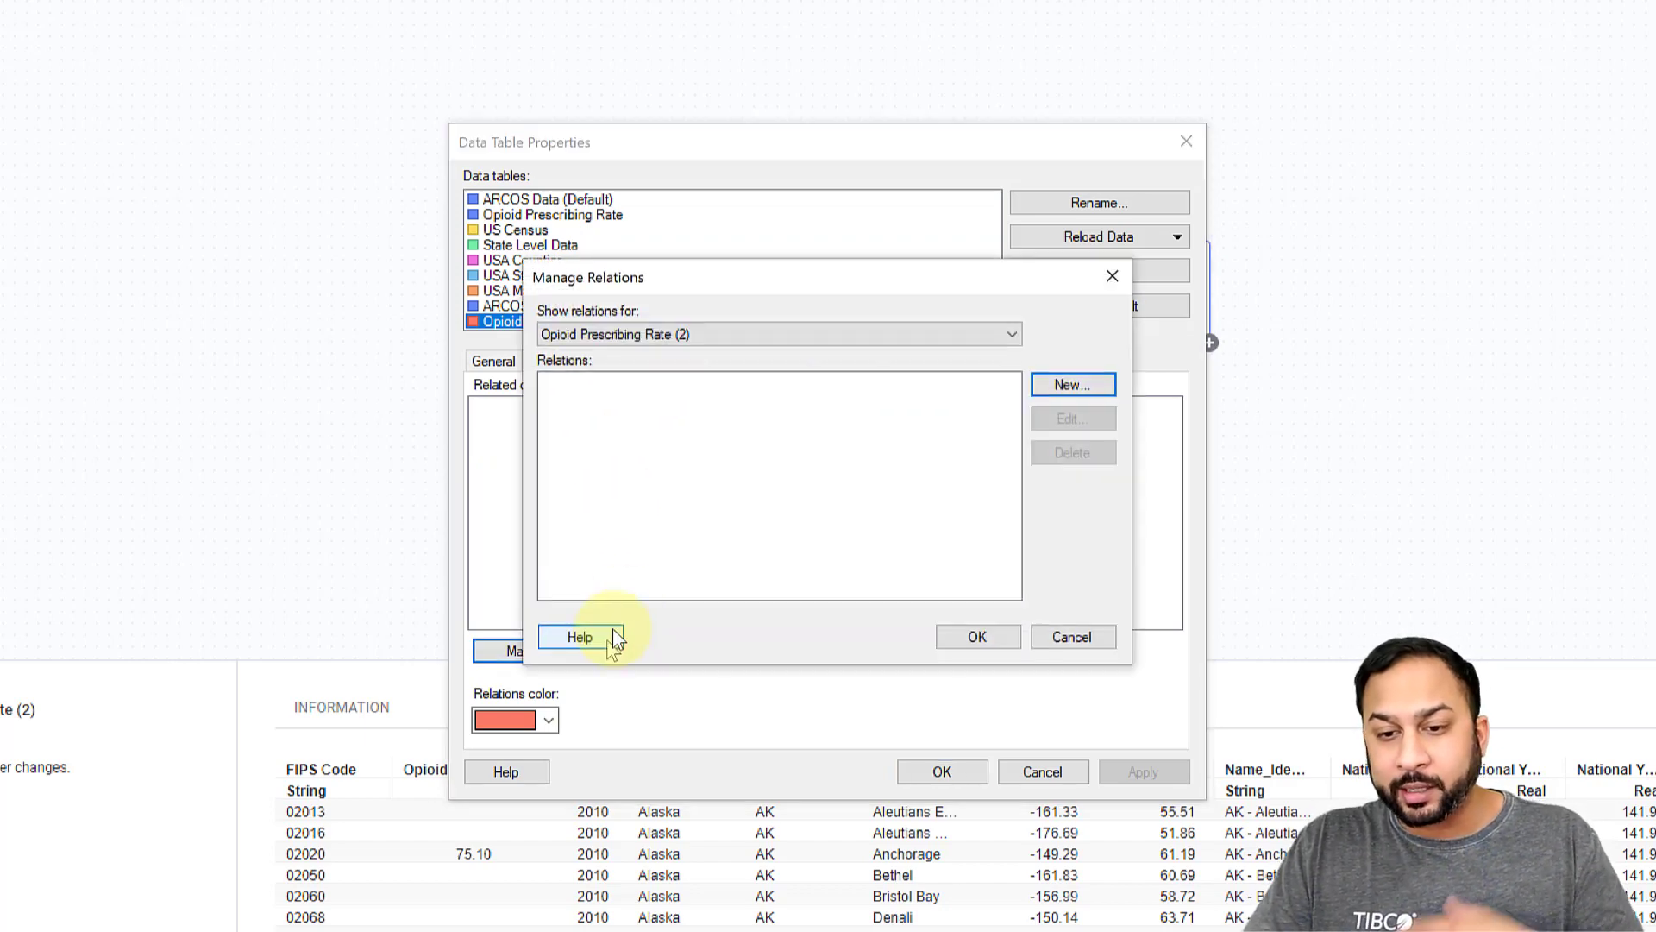
- Relate Opioid Prescribing Rate (2) to Opioid Prescribing Rate on FIPS Code
left_click(1051, 387)
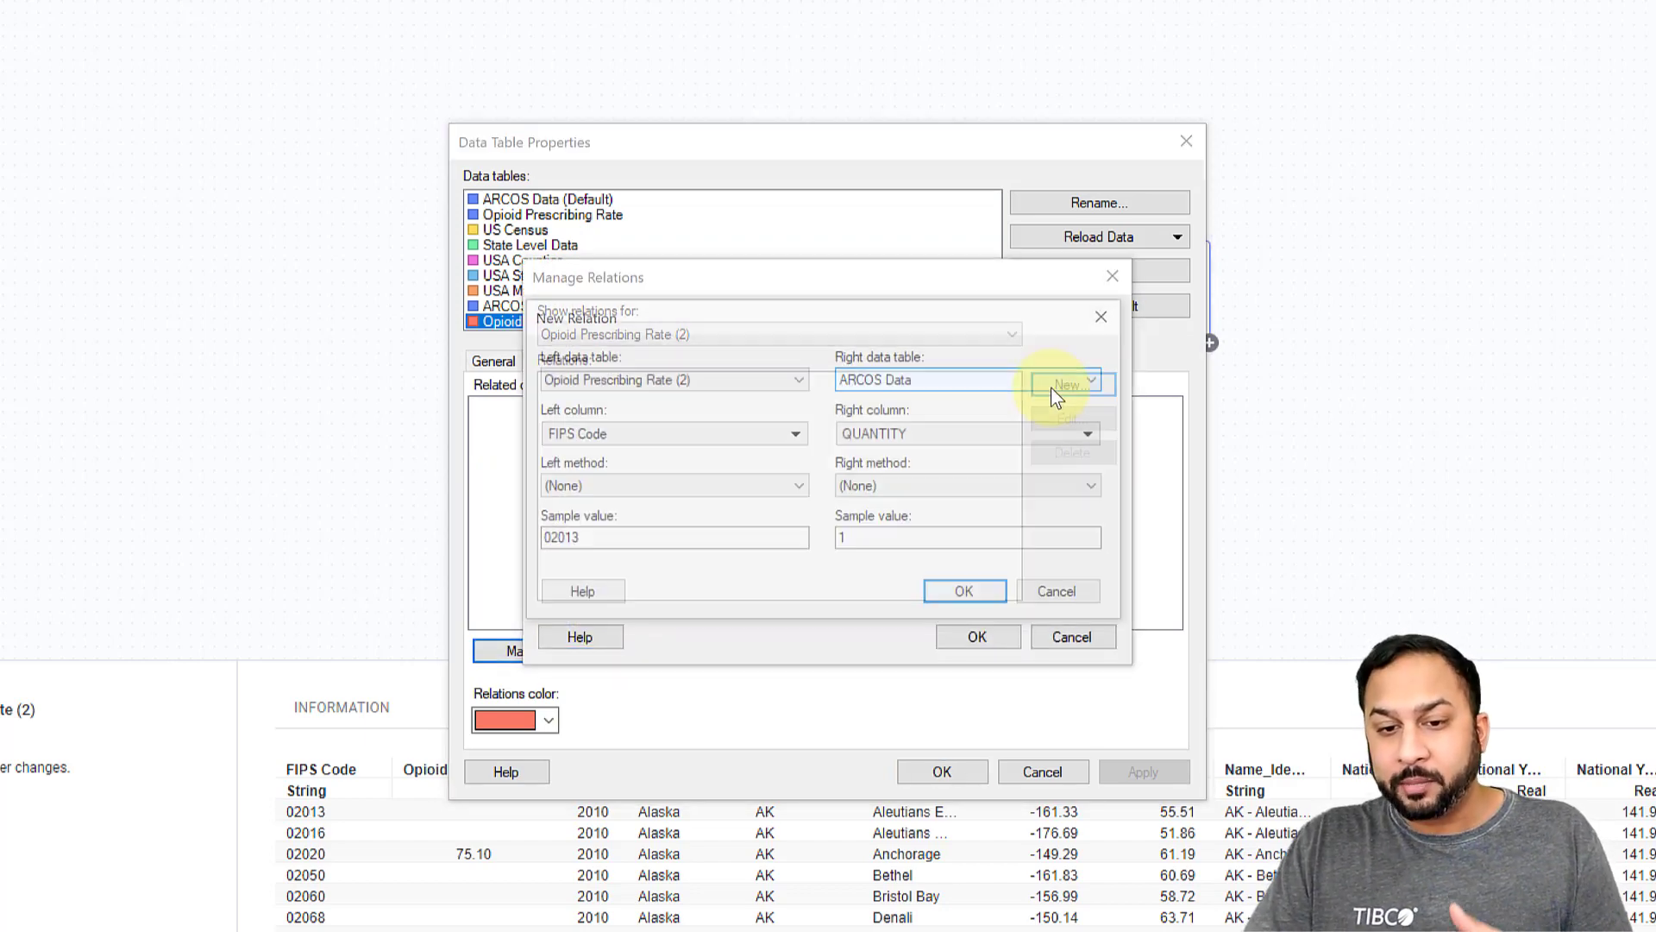
left_click(845, 380)
left_click(897, 416)
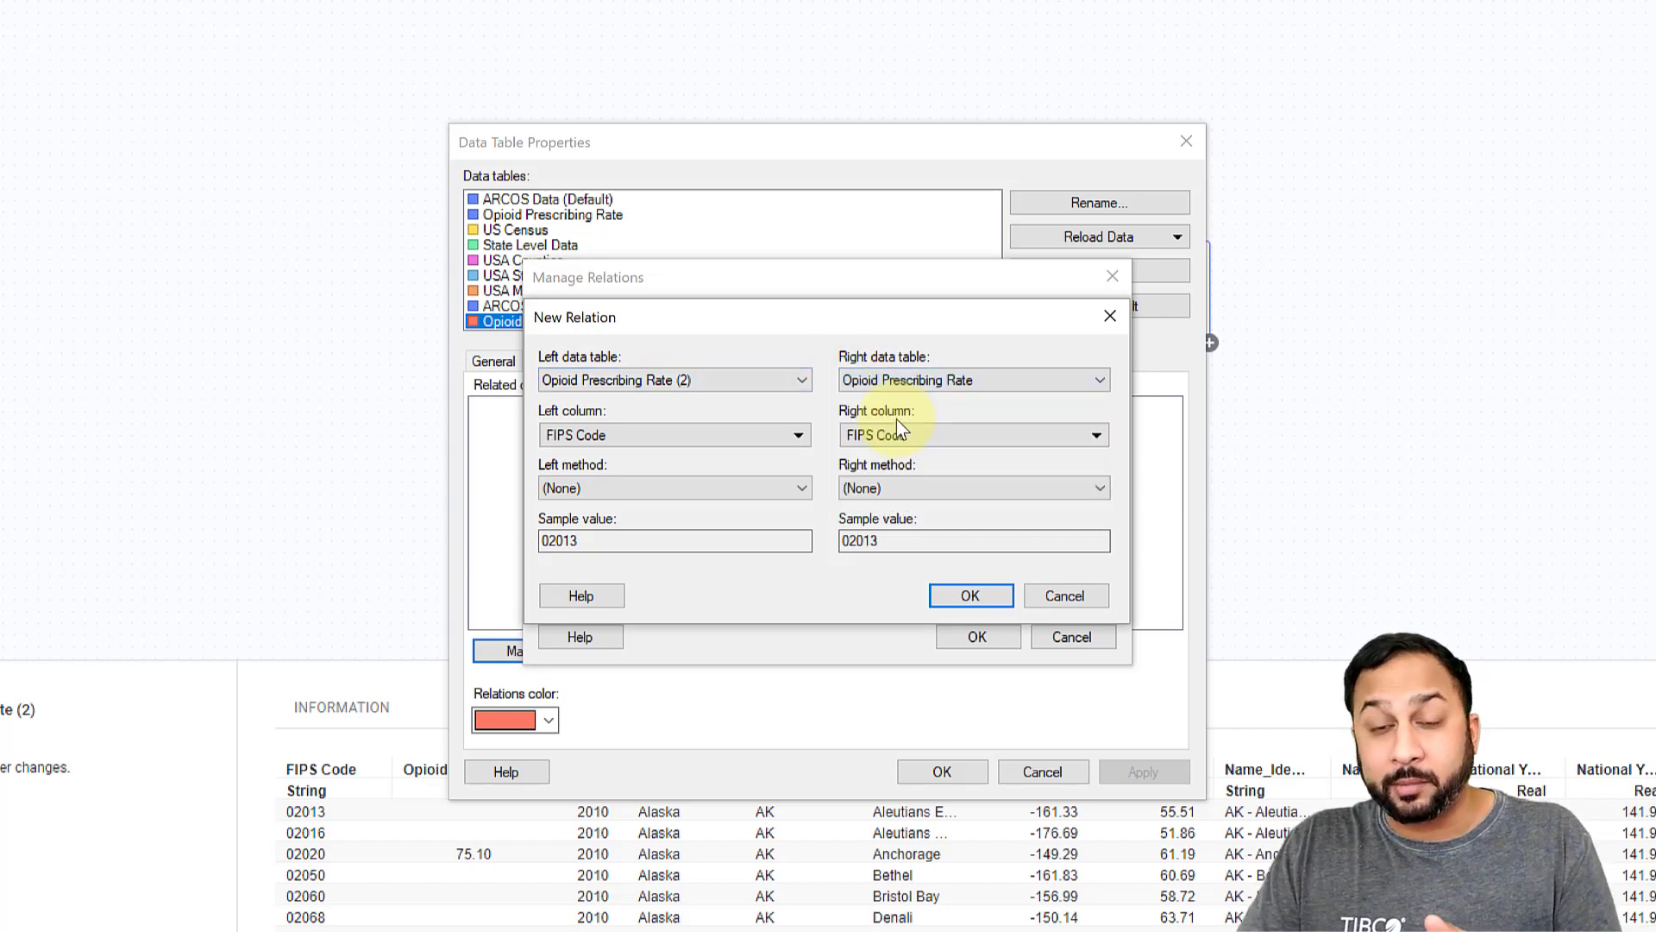
left_click(737, 428)
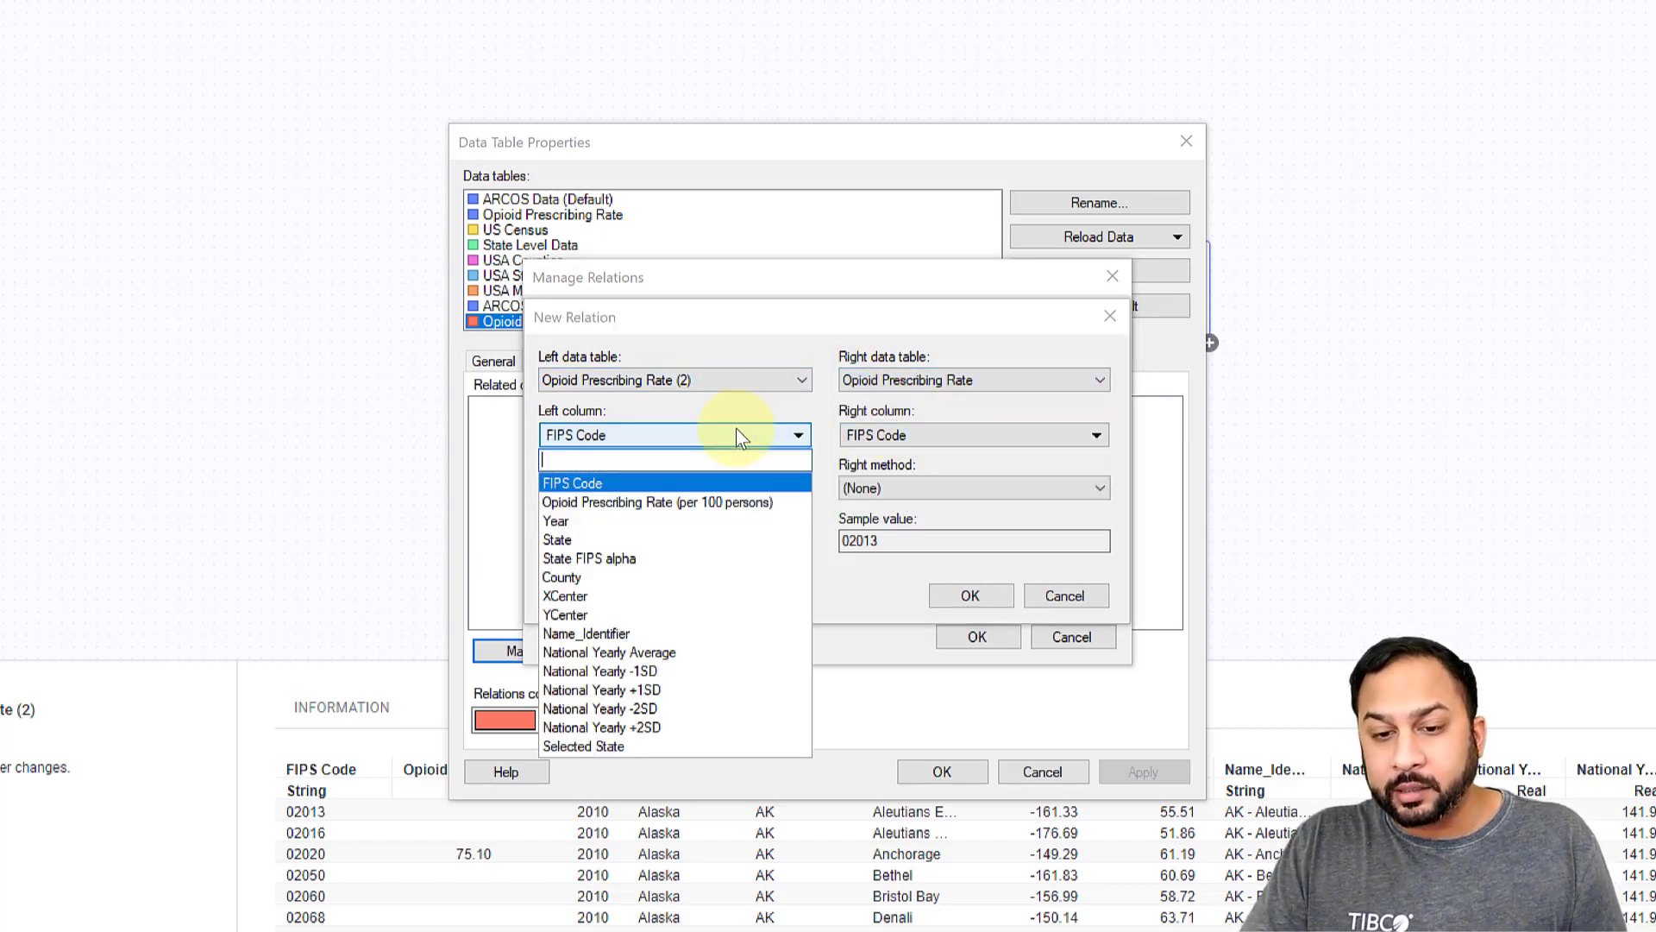
left_click(738, 430)
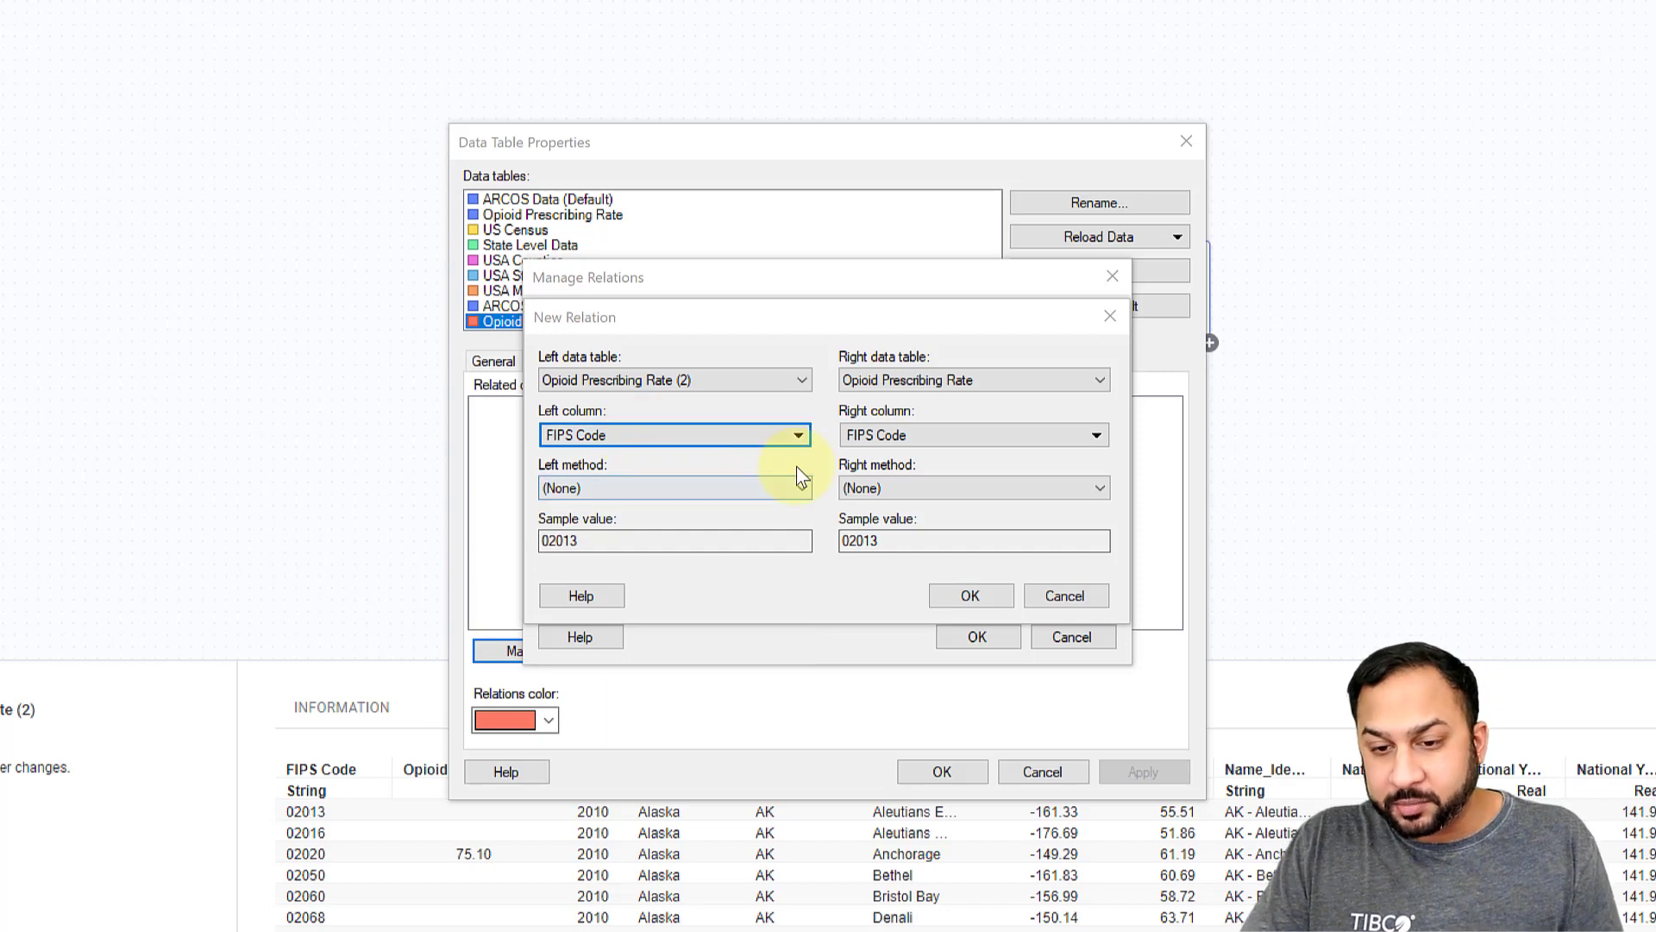
left_click(970, 596)
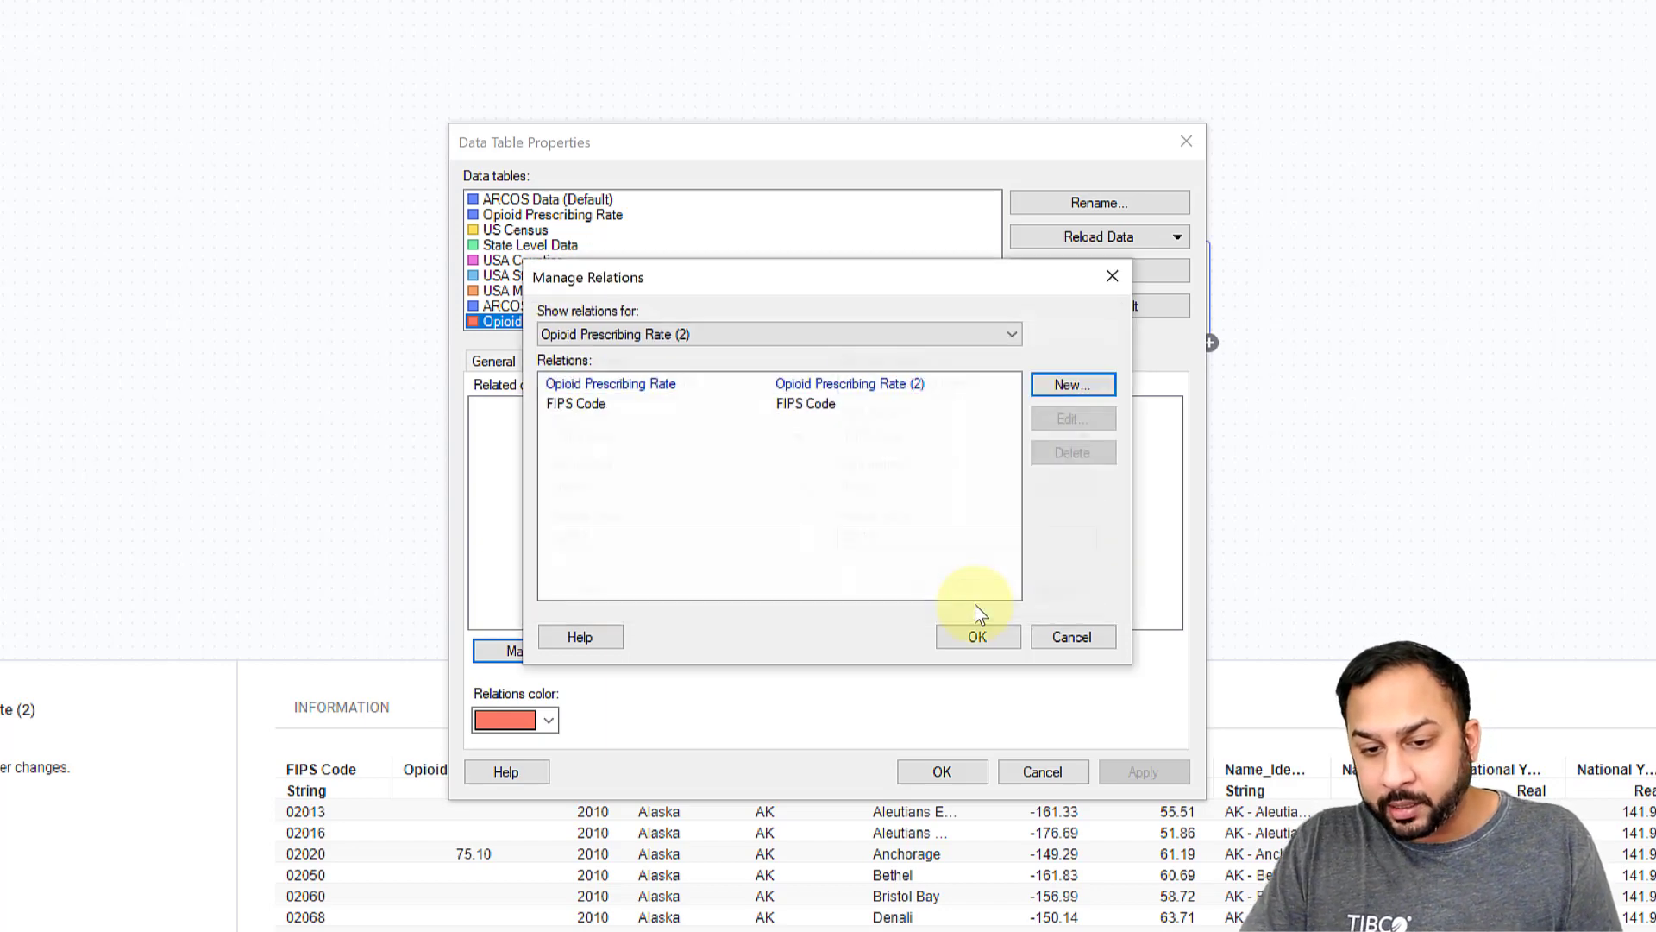
- Add a second relation between the two tables on the State column
left_click(1074, 382)
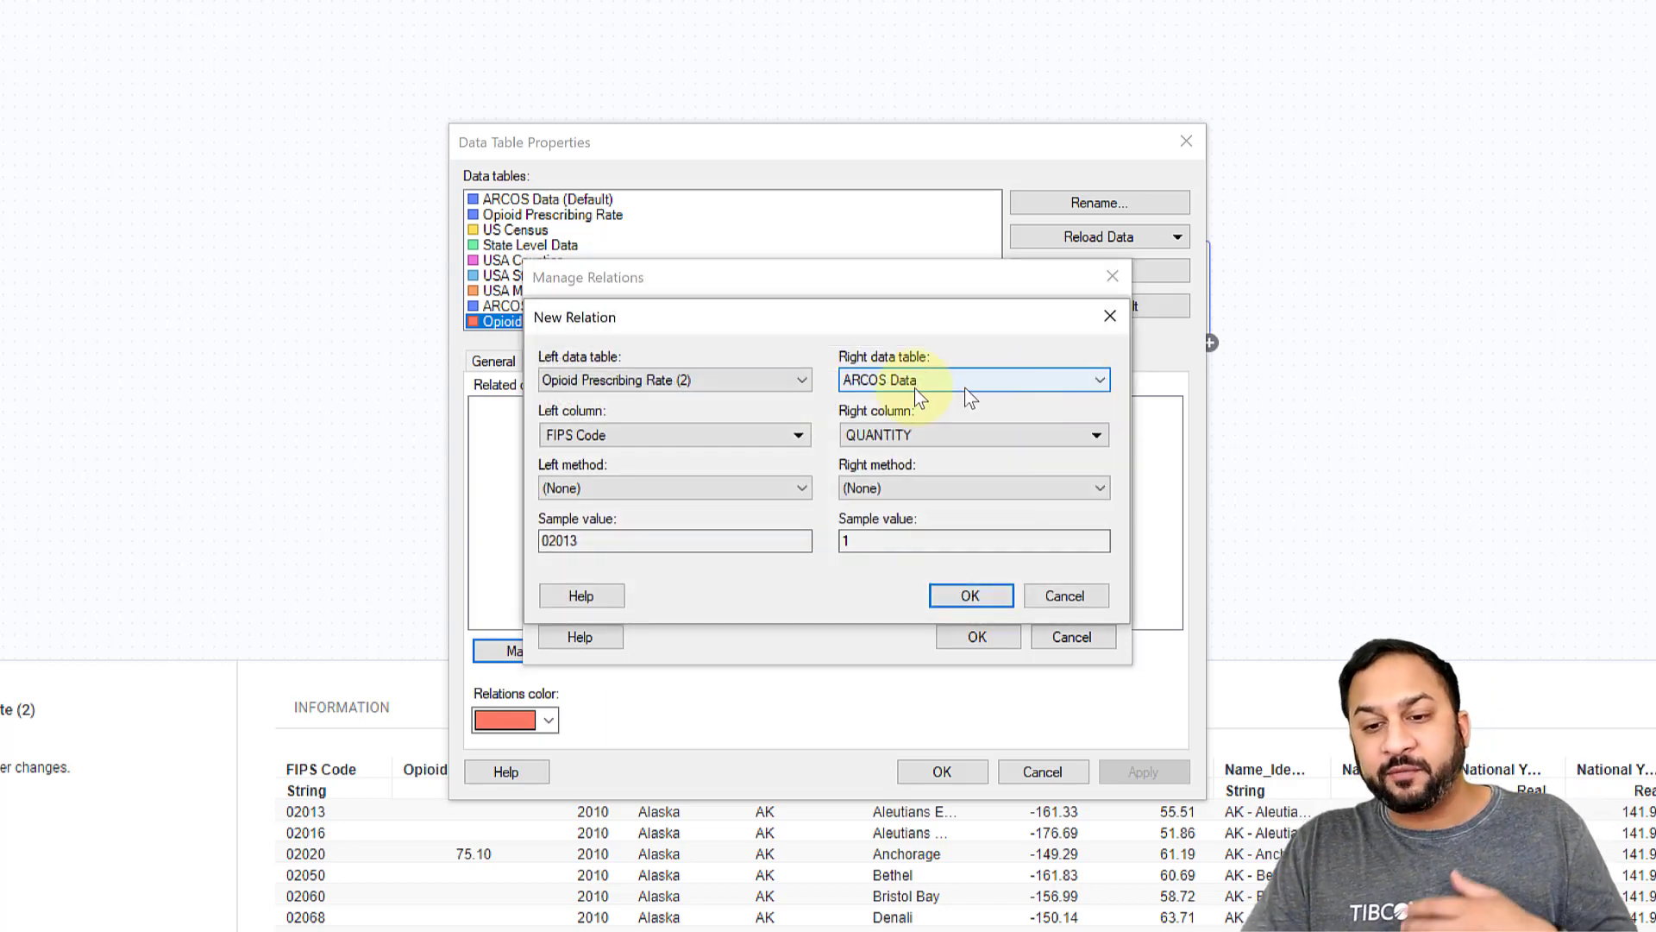
left_click(714, 437)
left_click(629, 536)
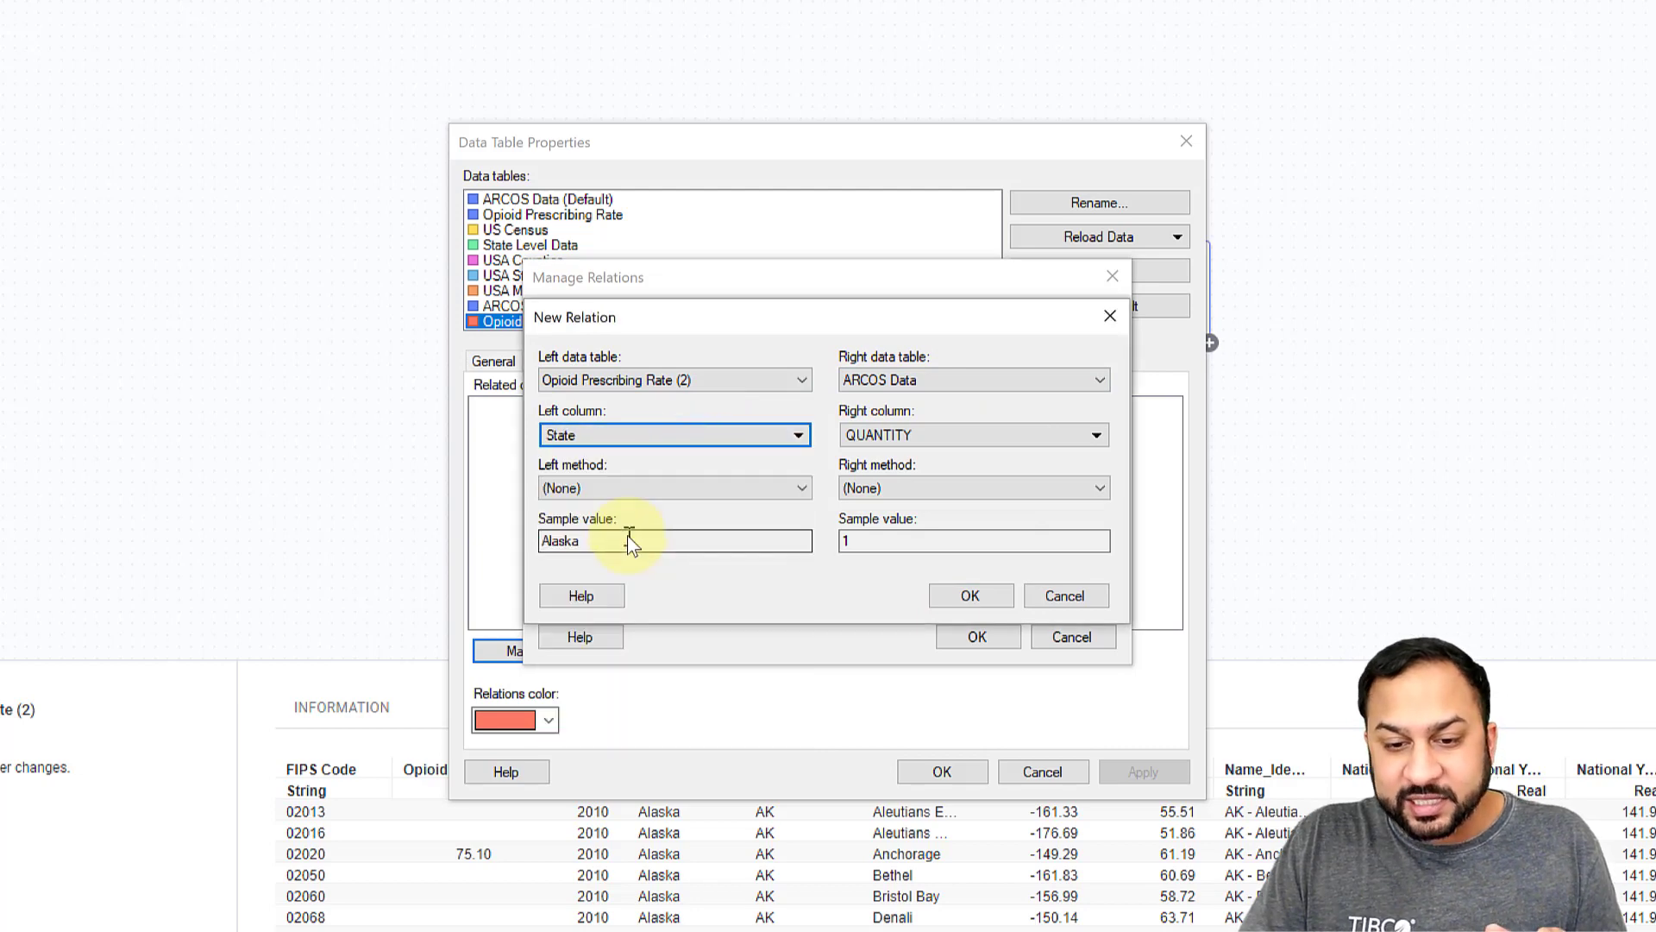
left_click(906, 379)
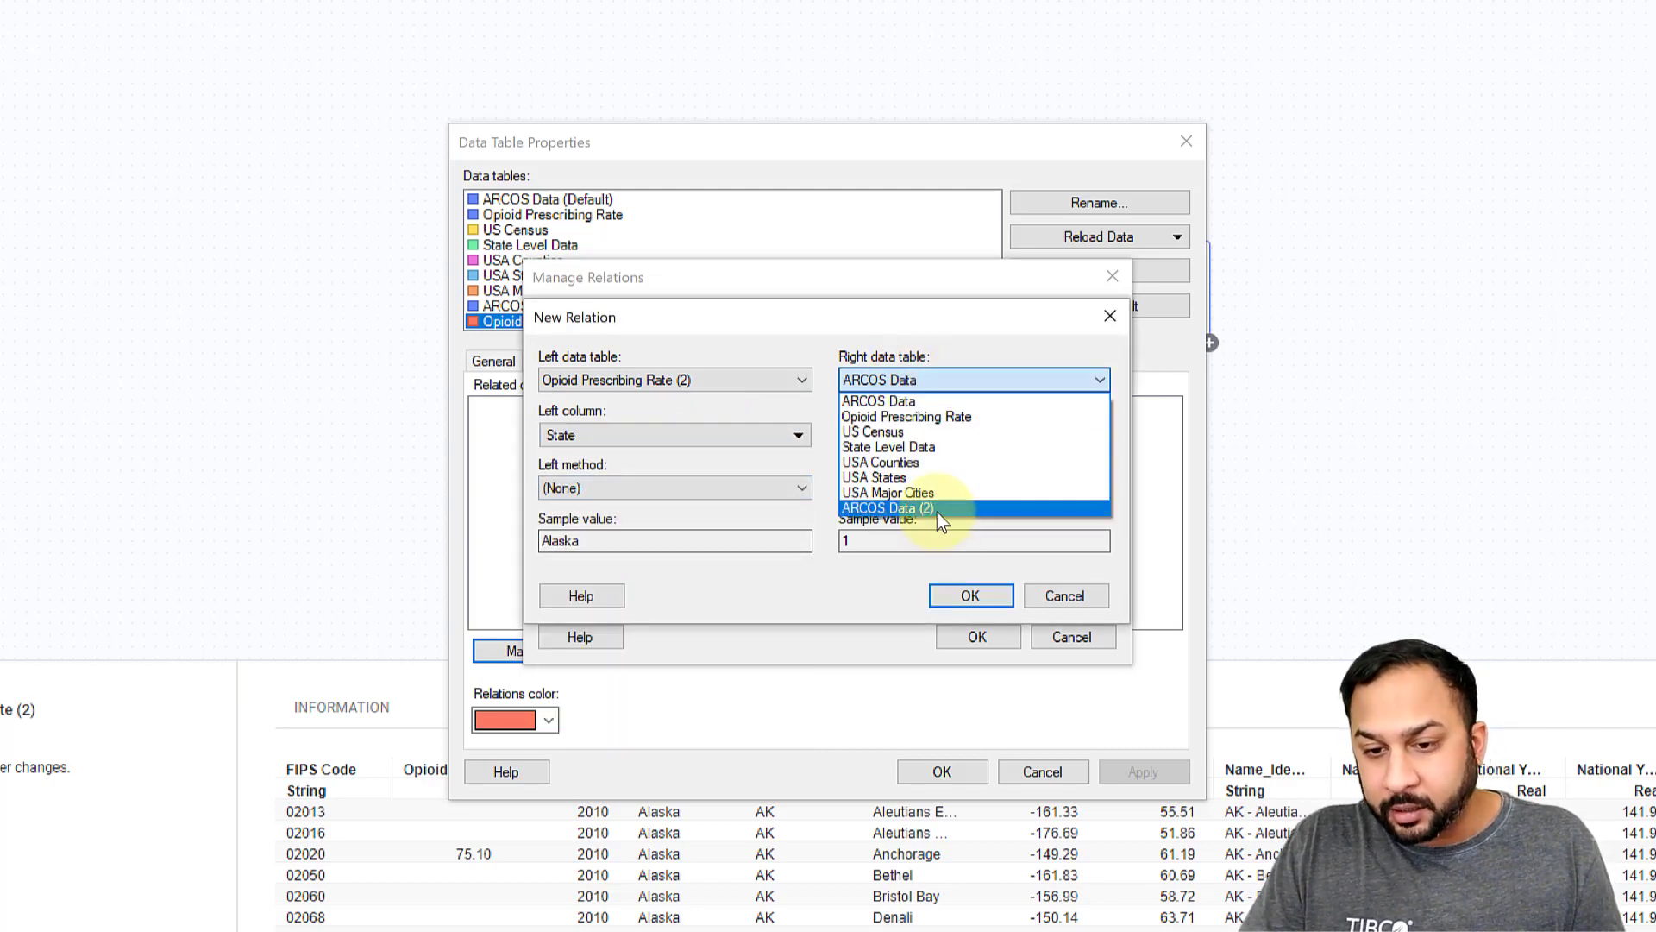
left_click(923, 418)
left_click(907, 434)
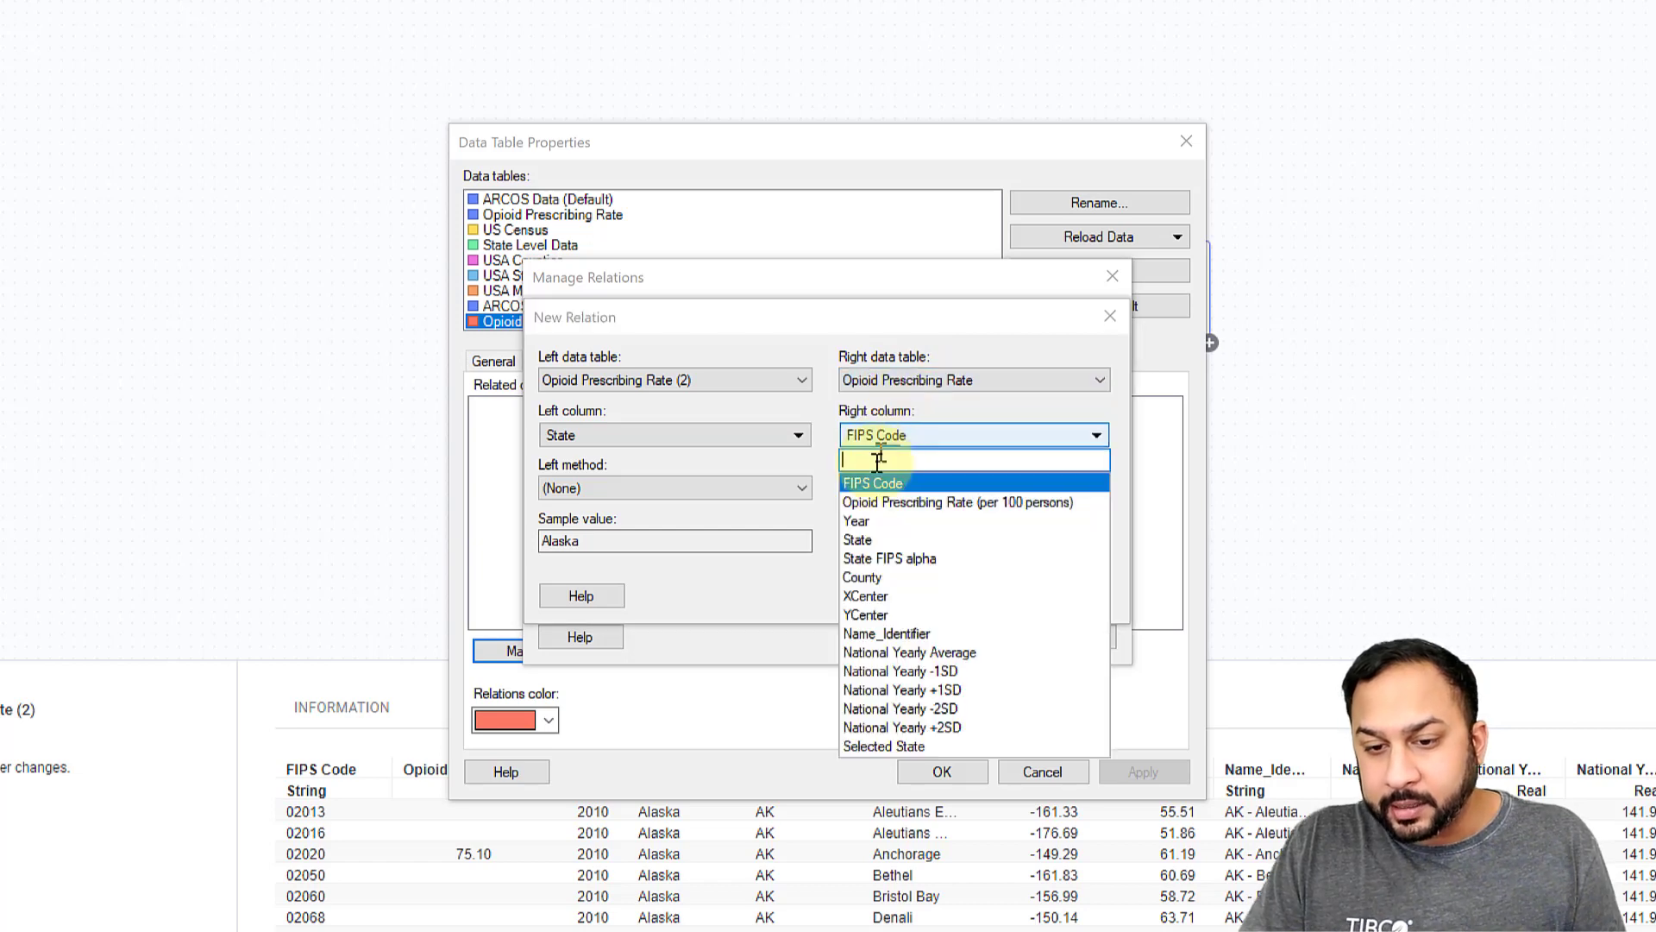
left_click(866, 536)
left_click(952, 590)
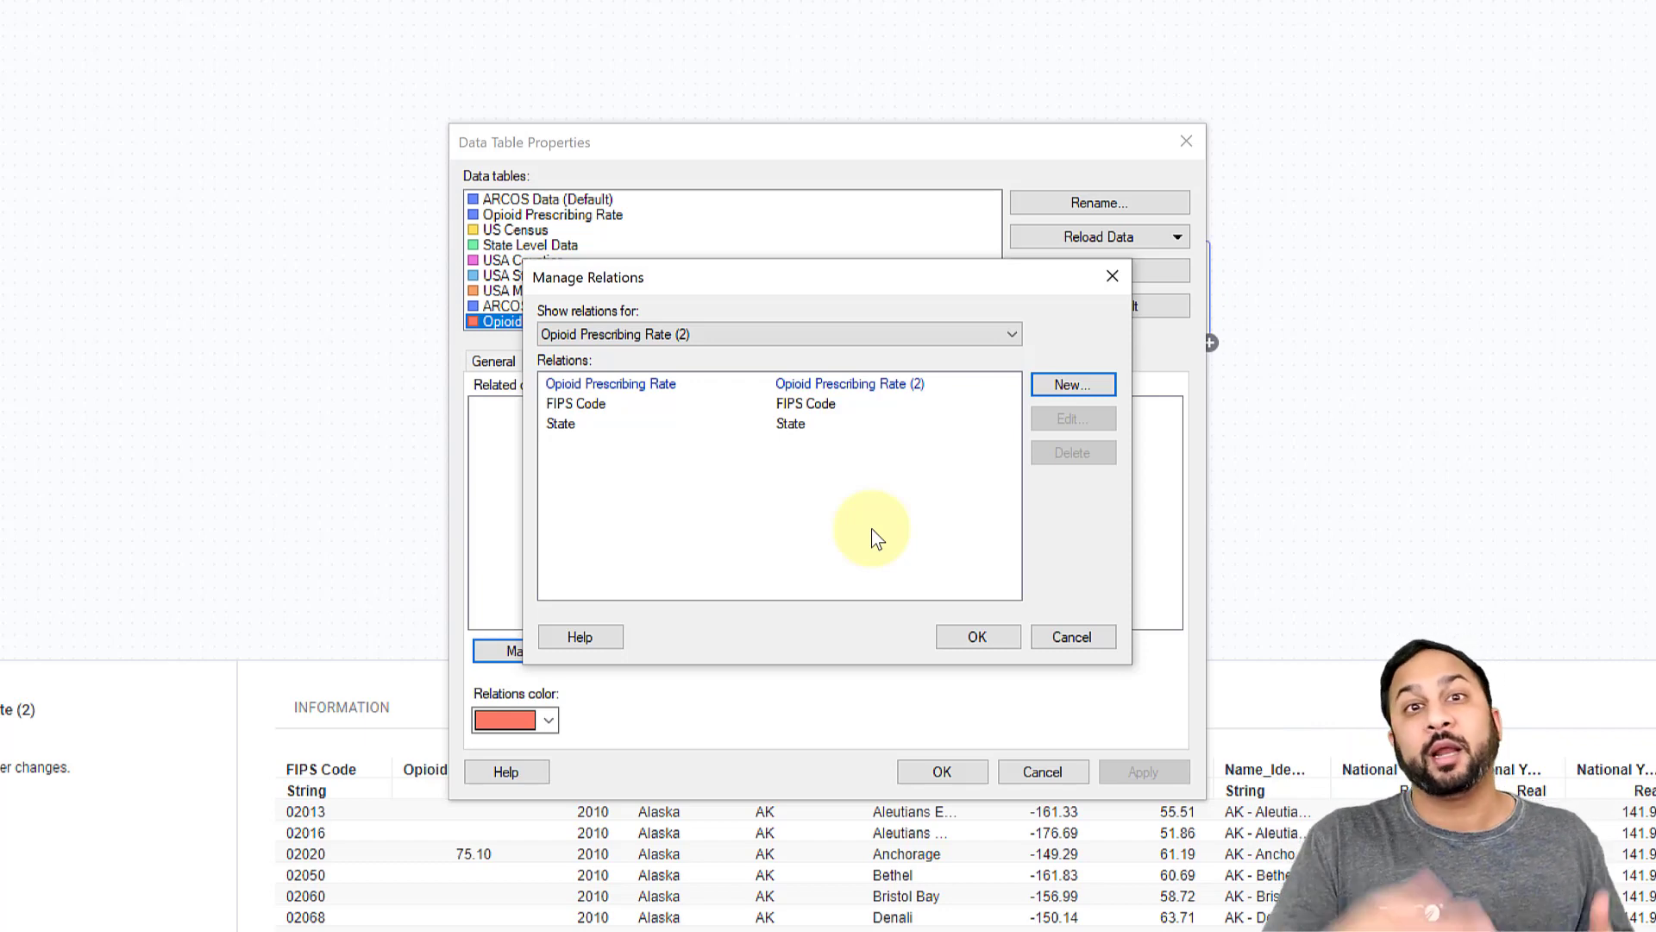
- Add a County-to-County relation with Opioid Prescribing Rate and close Manage Relations
left_click(1047, 381)
left_click(892, 433)
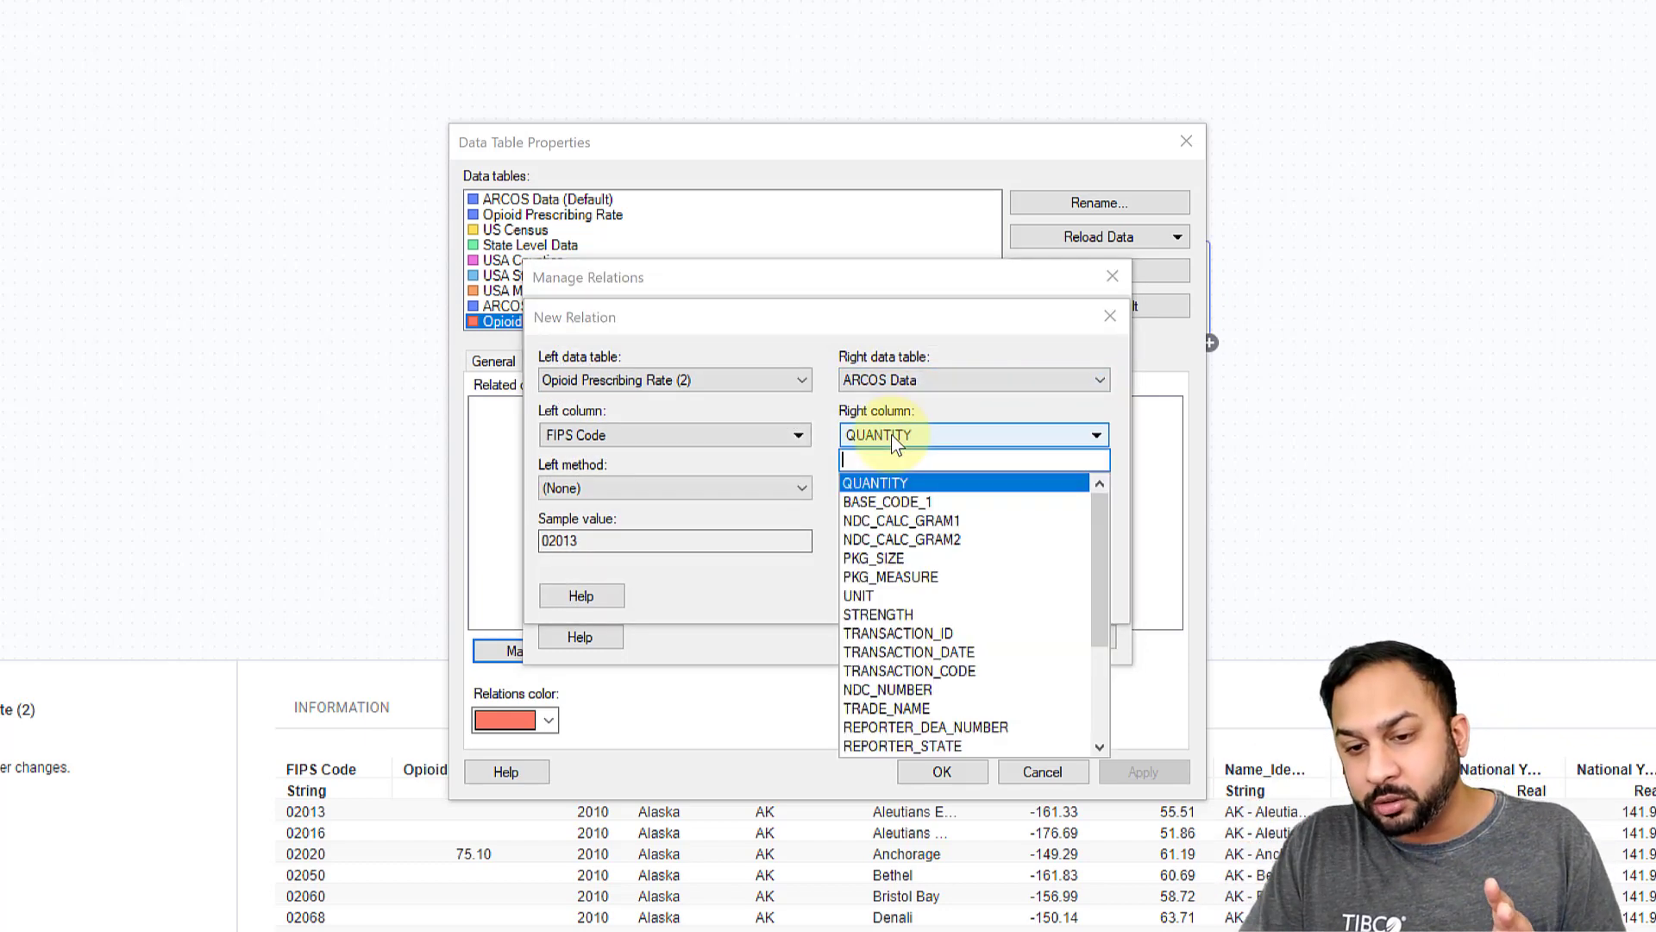
left_click(898, 378)
left_click(898, 377)
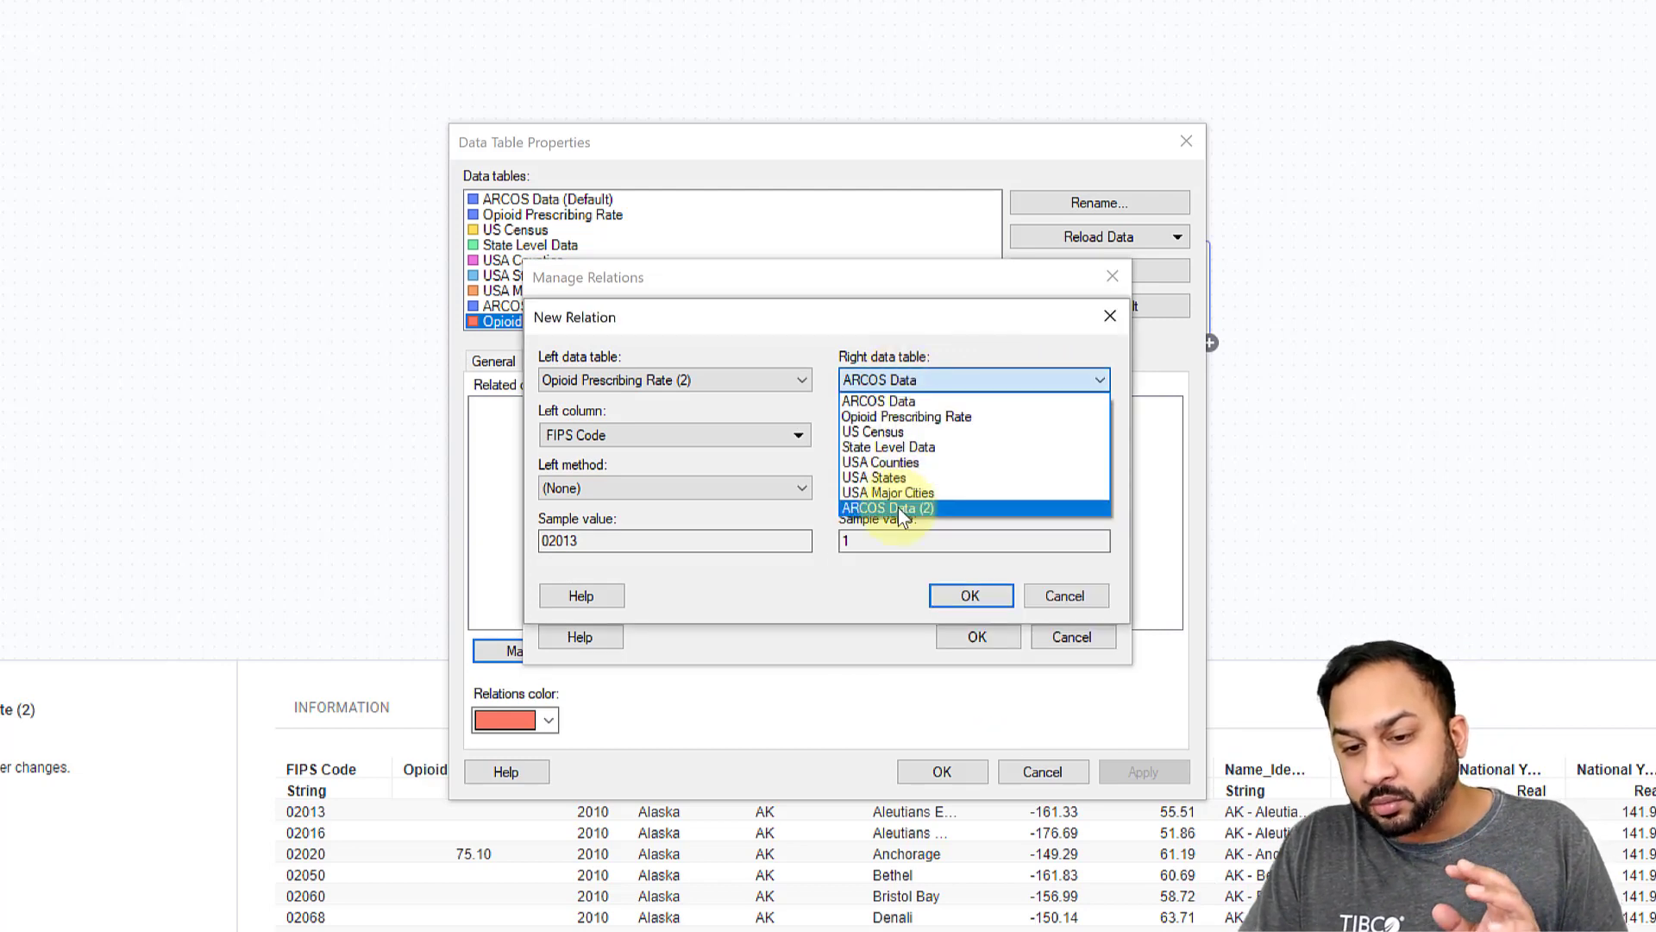
left_click(902, 416)
left_click(787, 437)
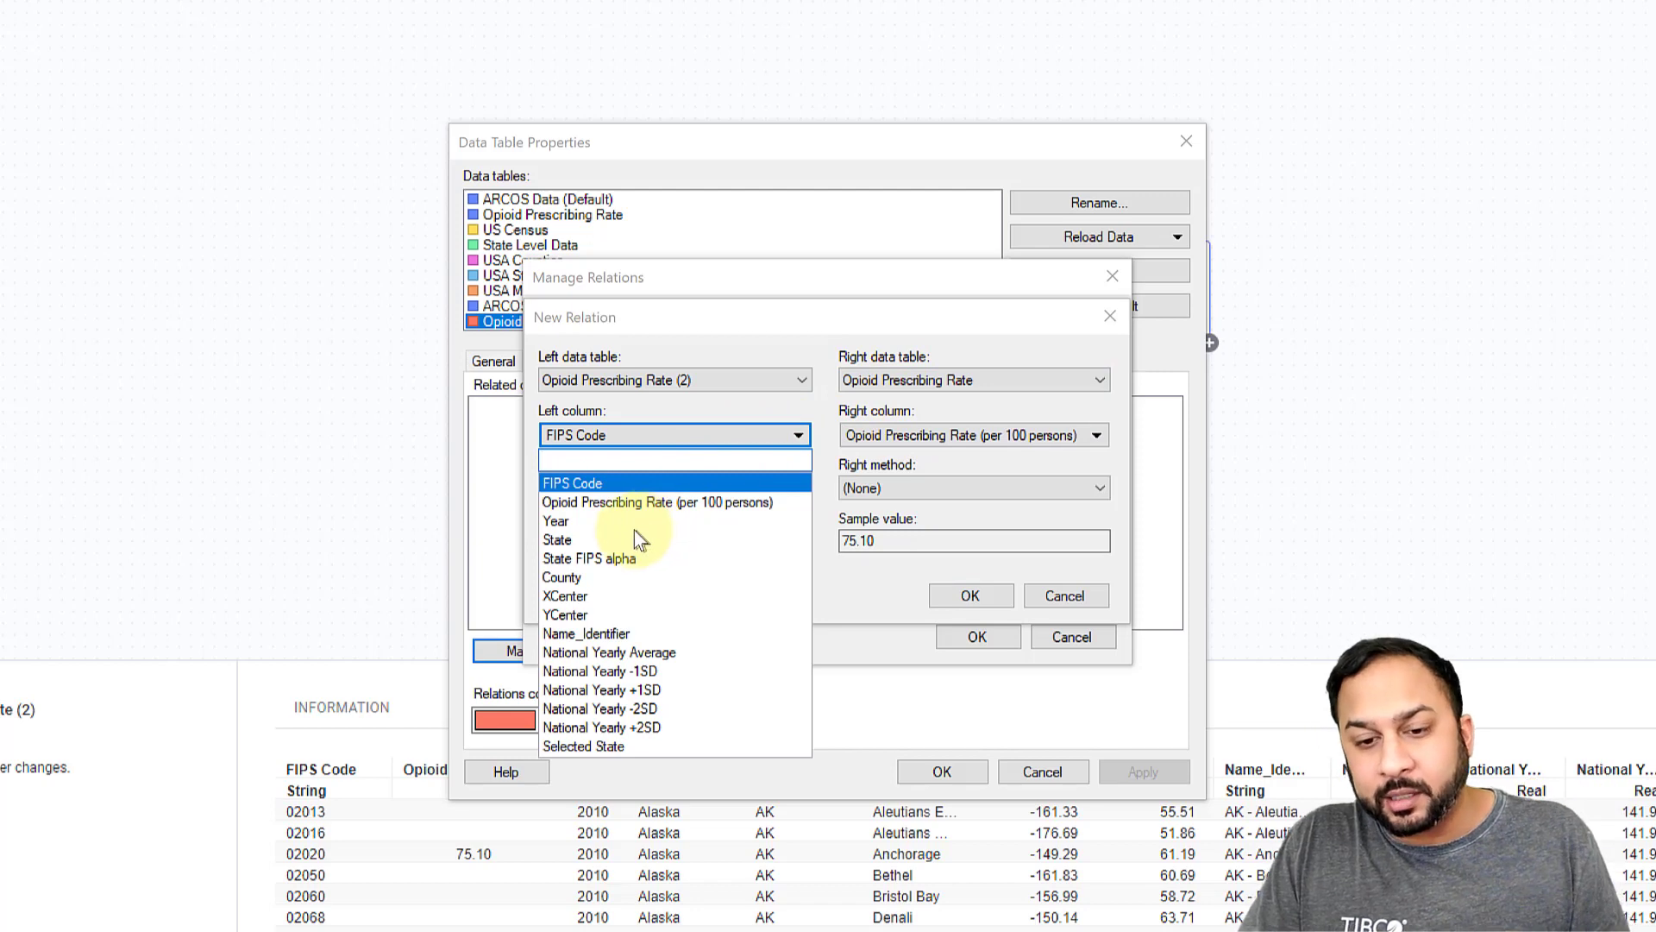
left_click(571, 580)
left_click(861, 431)
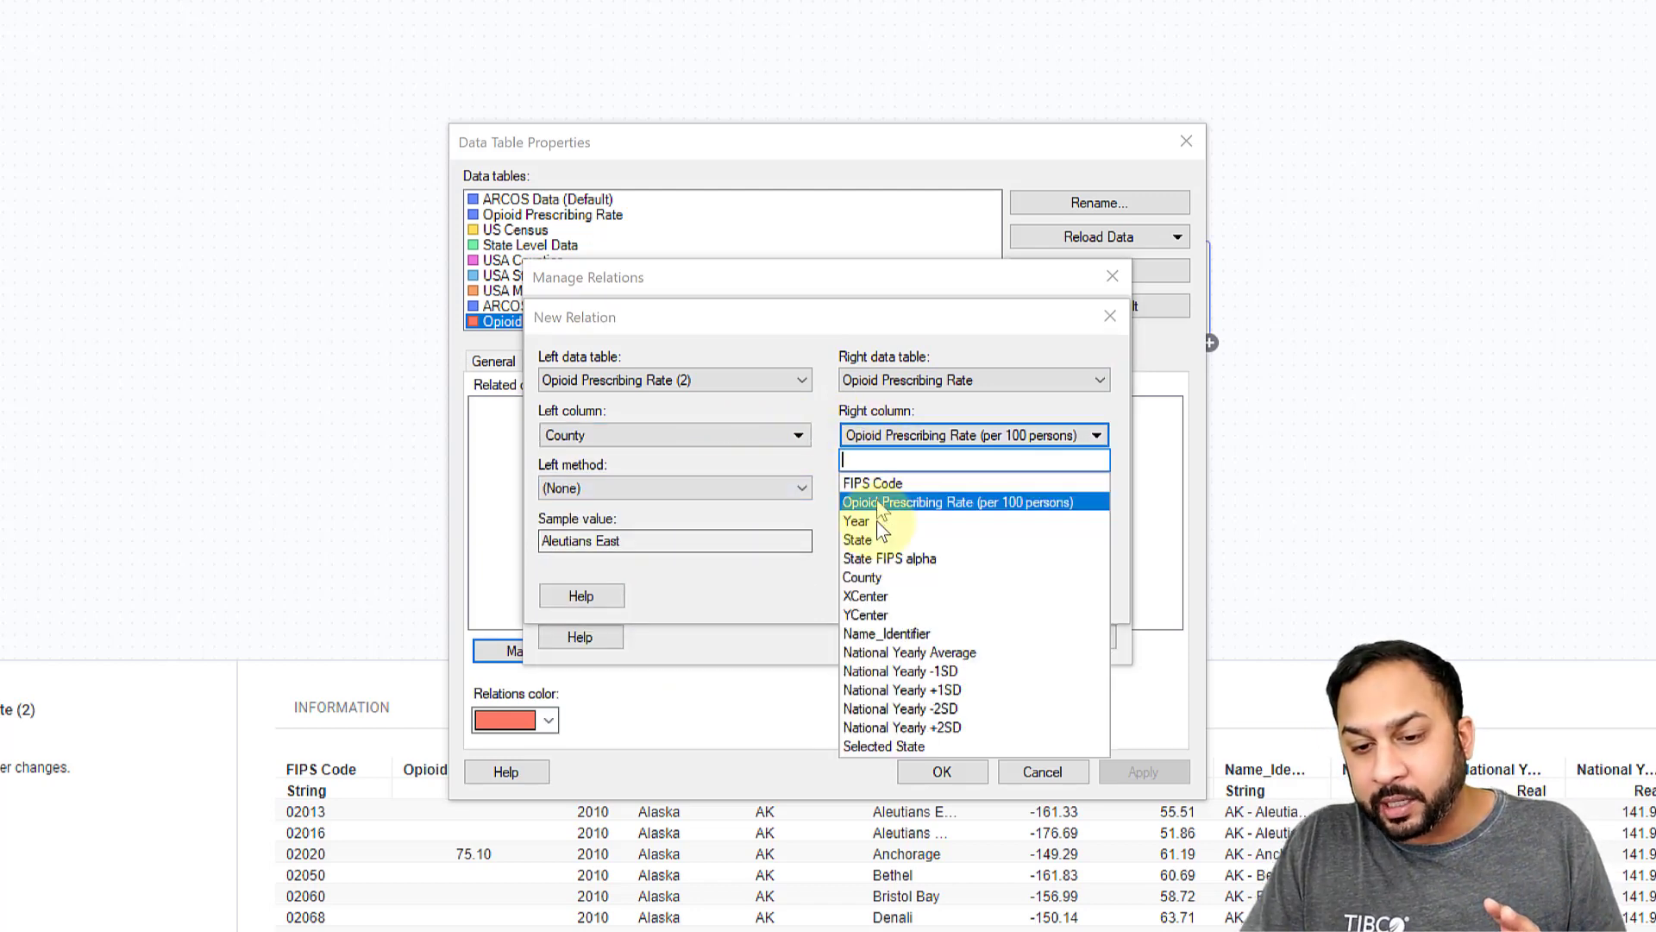
left_click(869, 579)
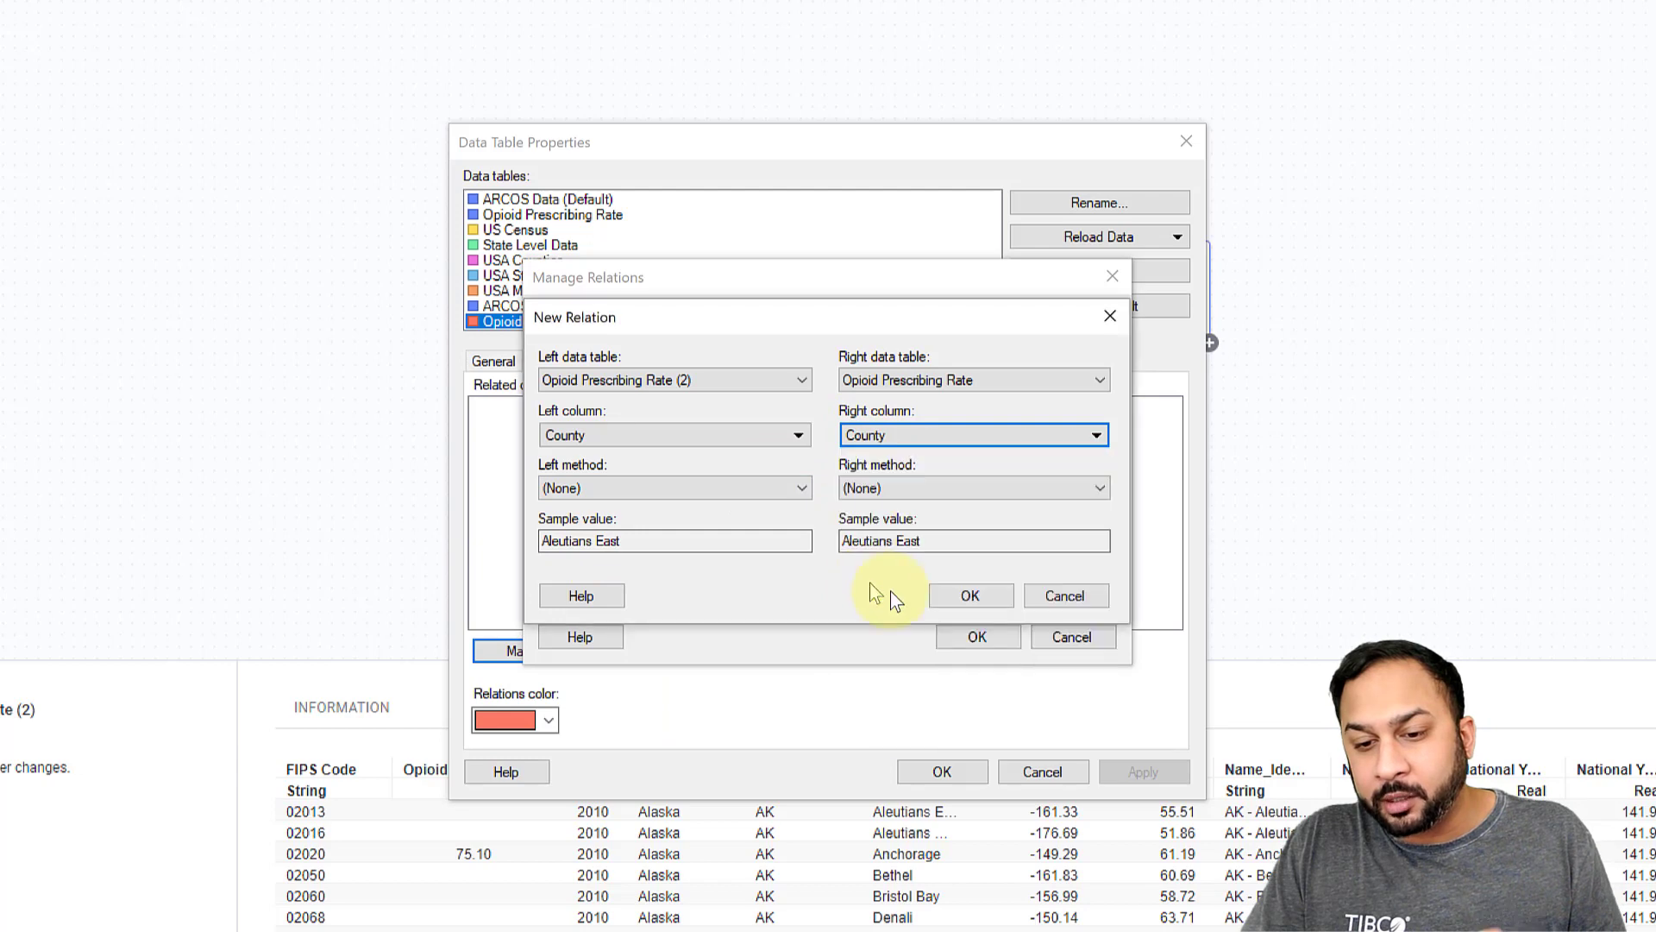
left_click(960, 599)
left_click(956, 634)
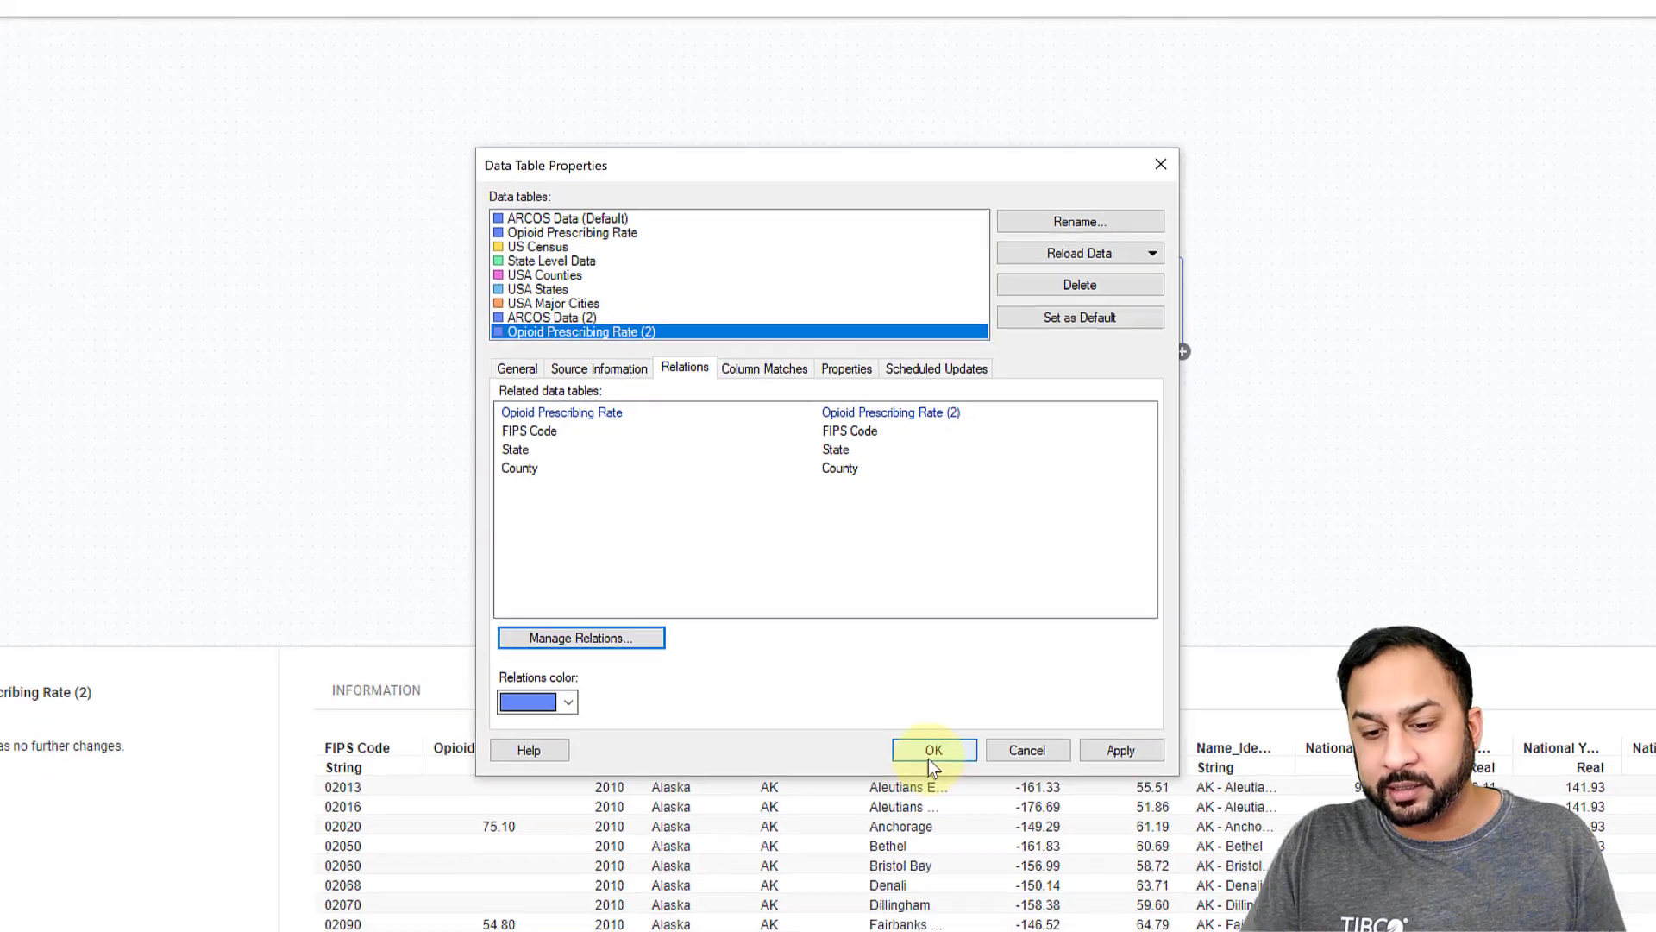
- Apply the data table properties and check the trend chart's data tables, leaving them unchanged
left_click(930, 752)
left_click(19, 878)
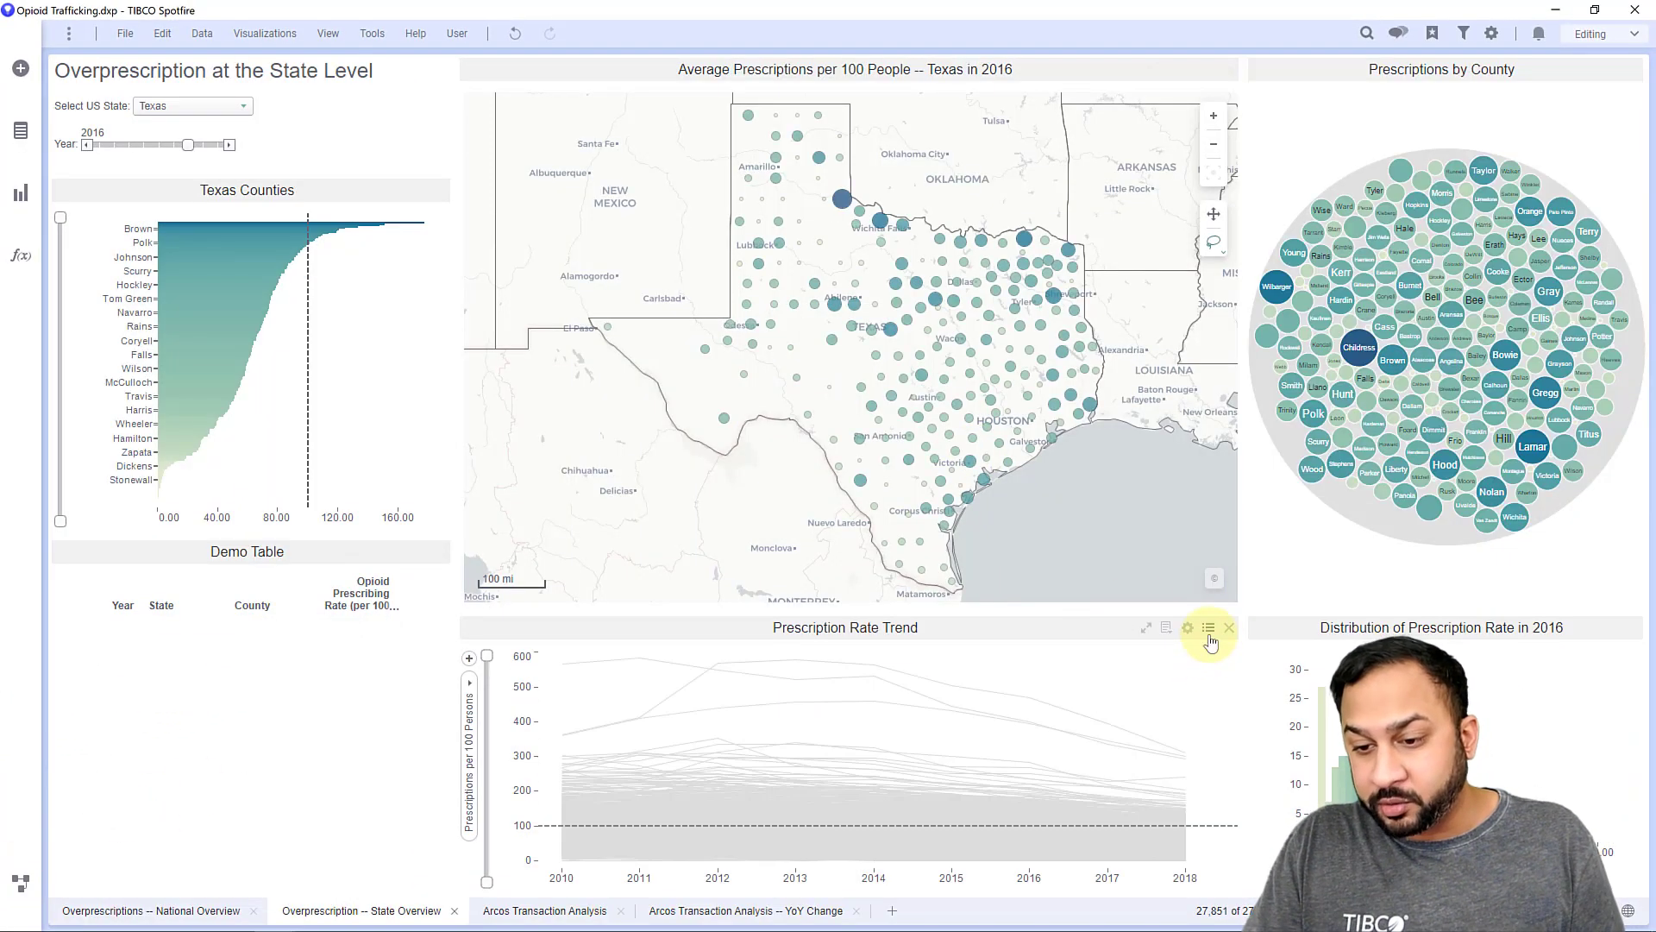
left_click(1209, 634)
left_click(1194, 707)
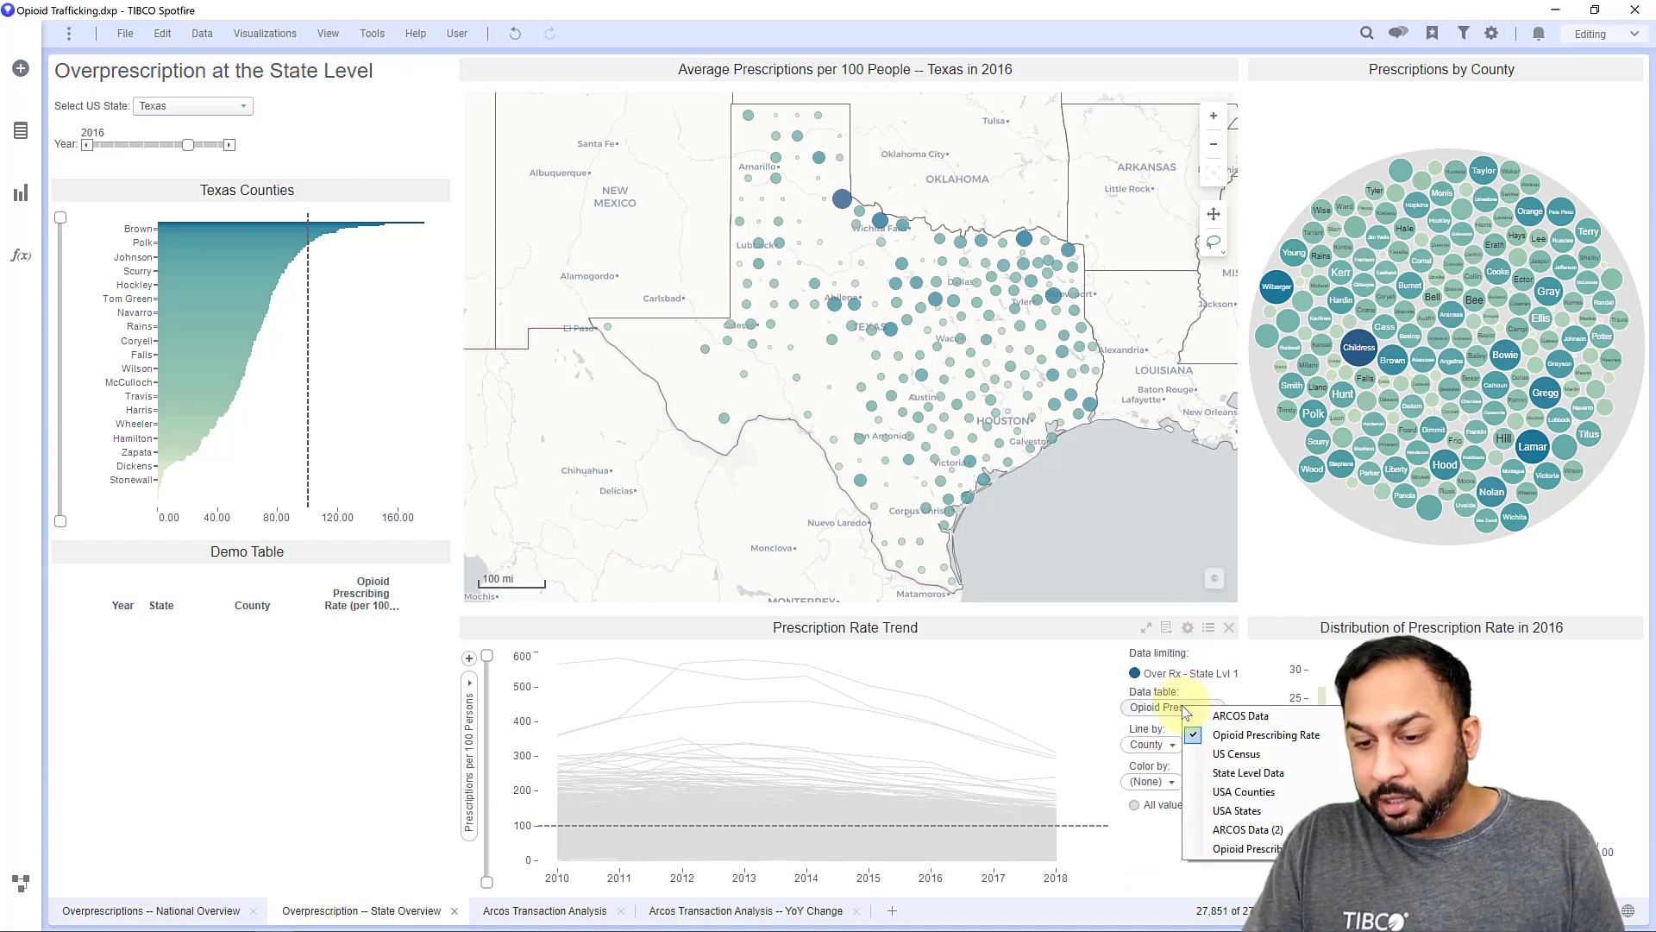
left_click(1242, 847)
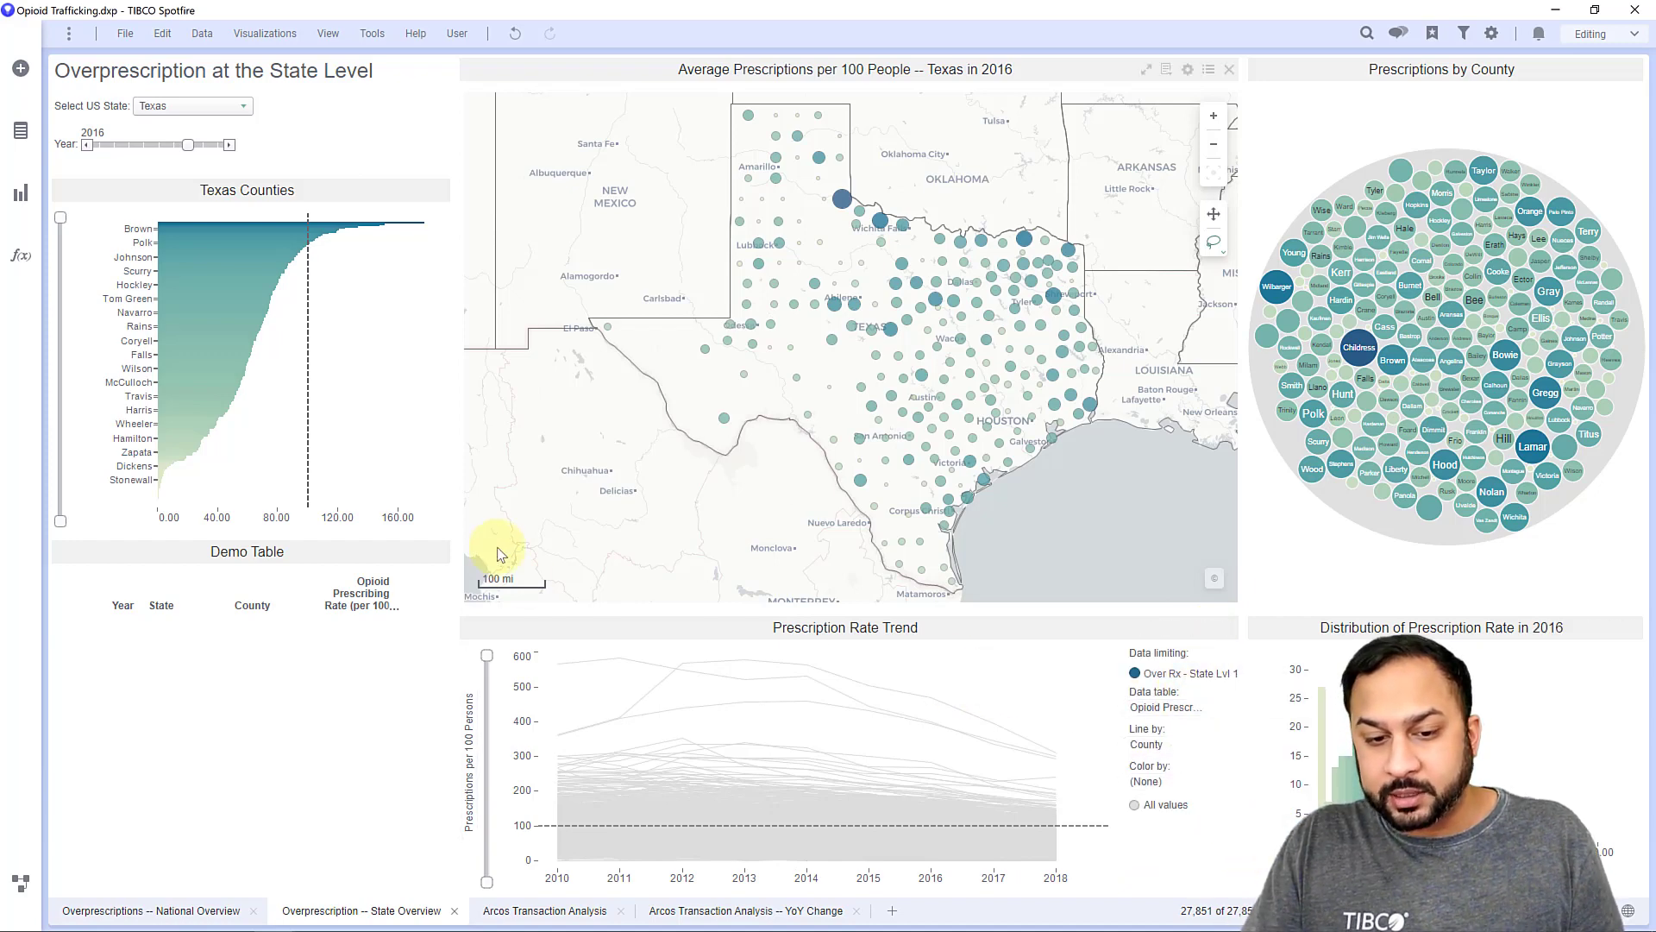
- Mark Brown county on the map and switch the Demo Table to Opioid Prescribing Rate (2)
left_click(890, 329)
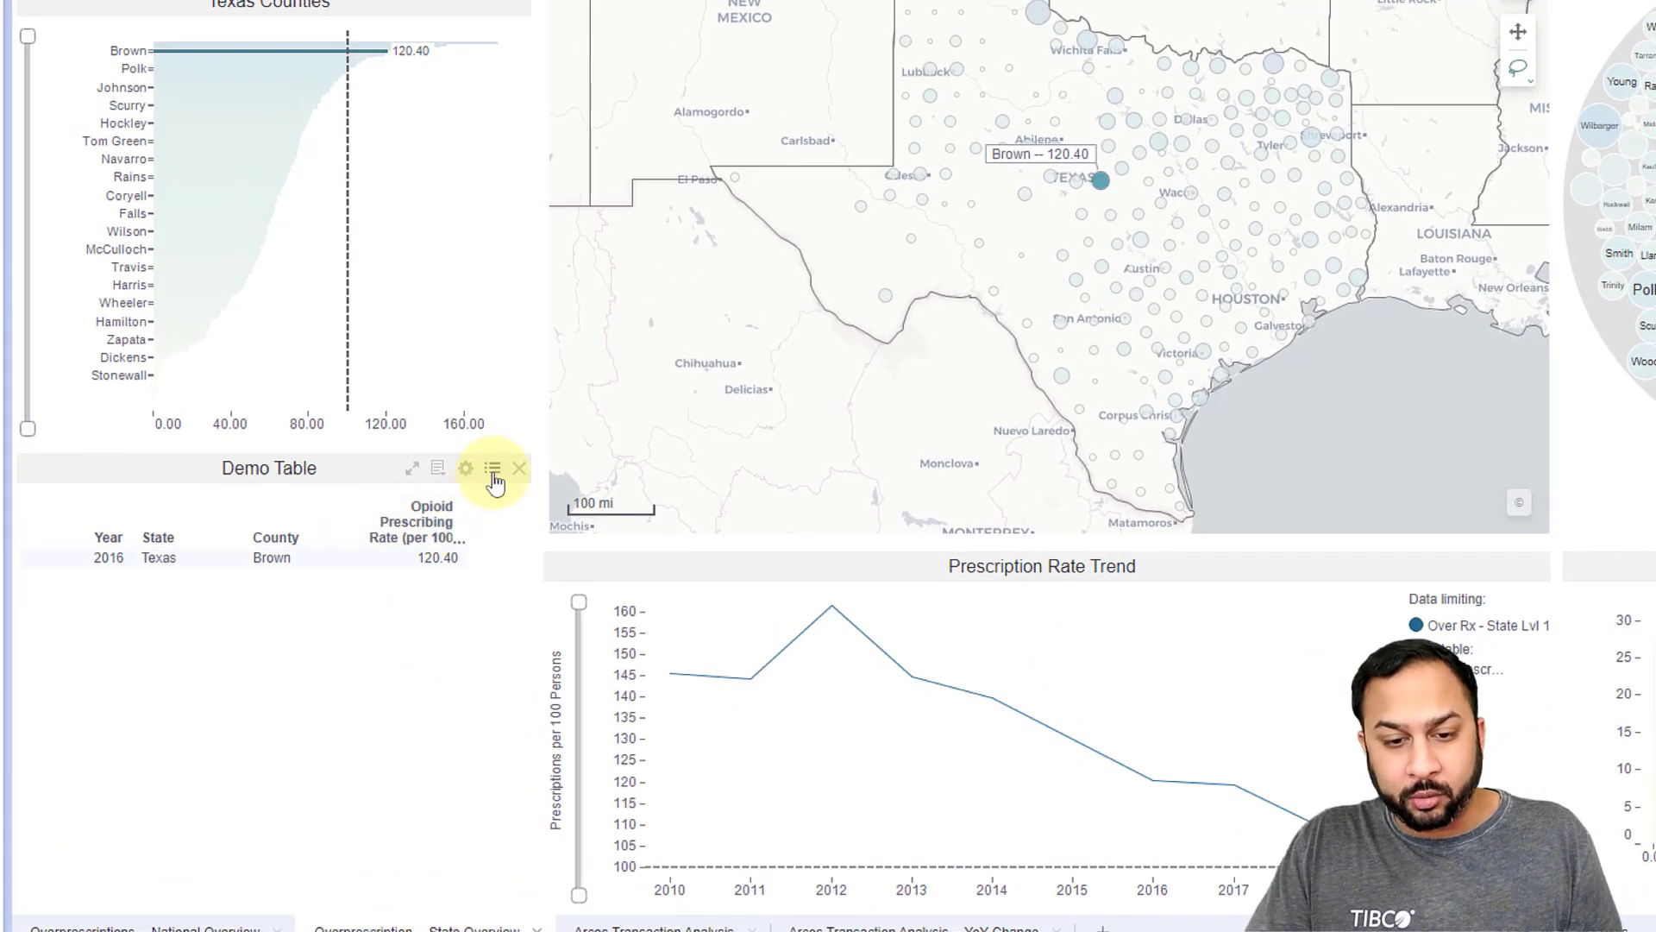
left_click(428, 541)
left_click(449, 566)
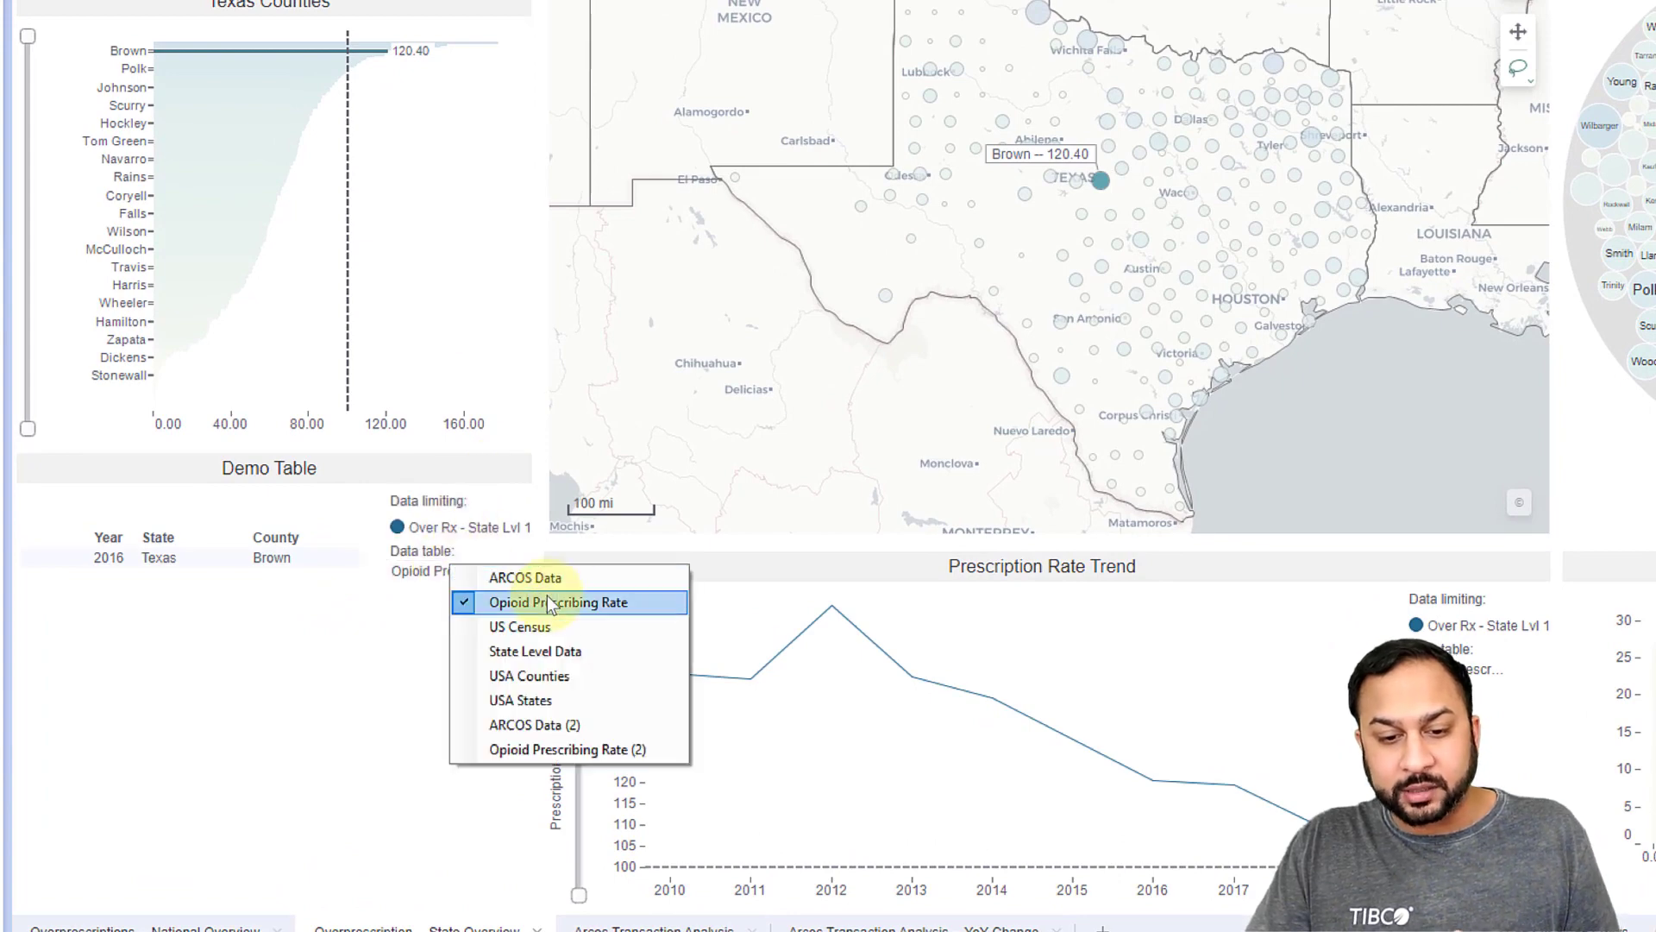
left_click(578, 745)
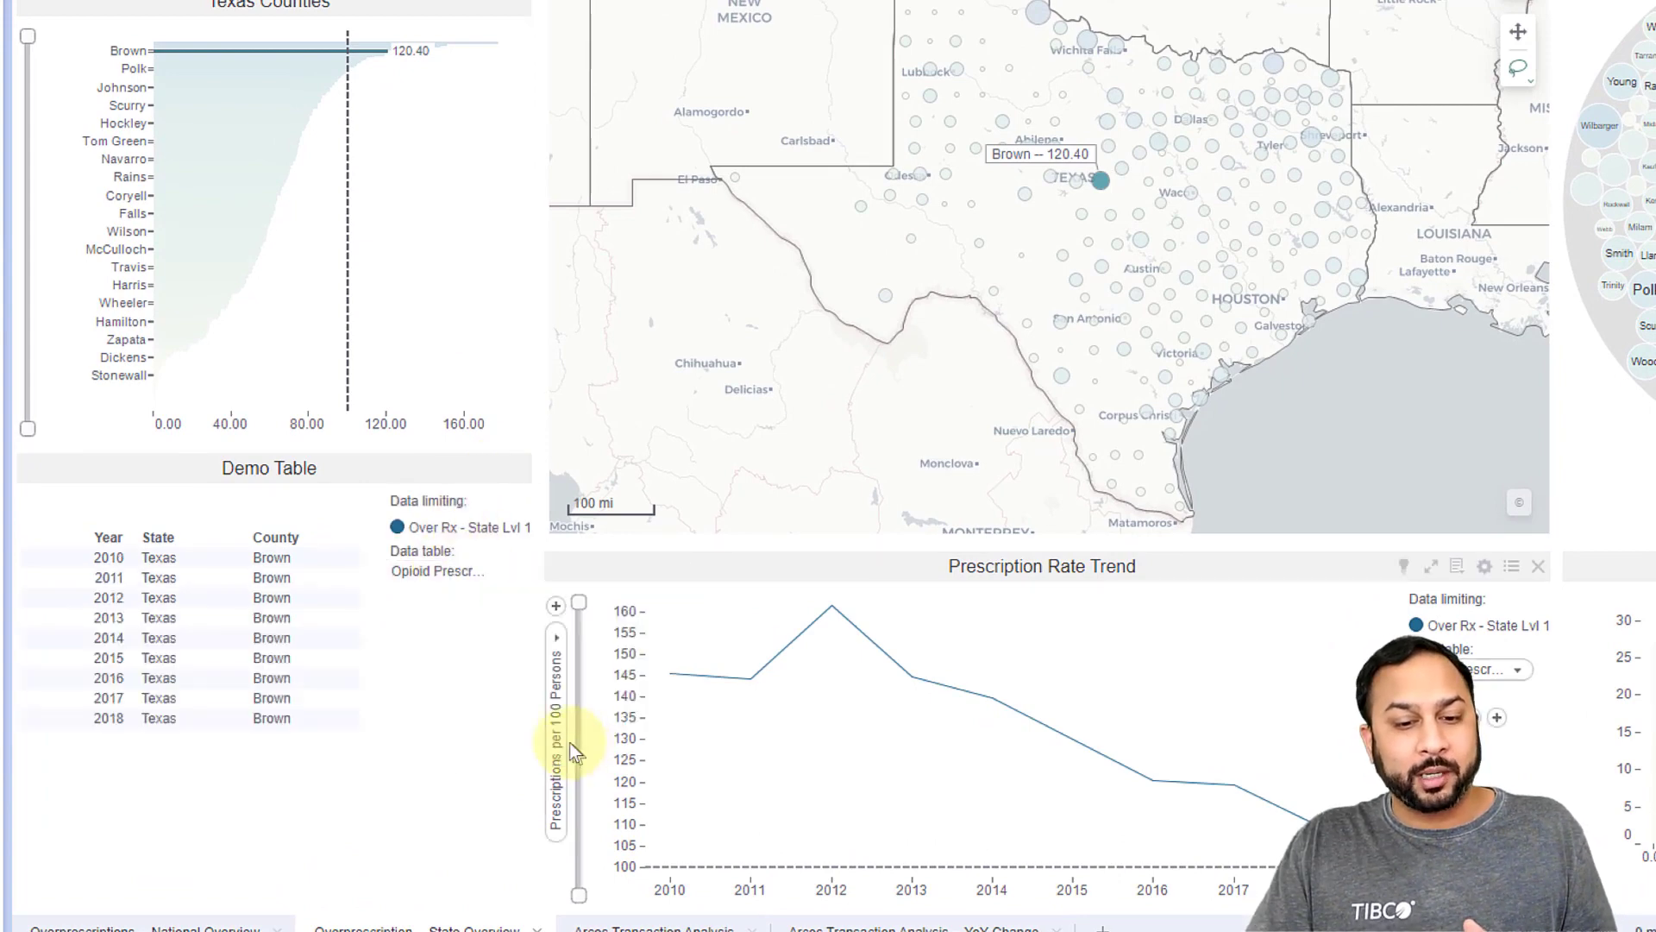
left_click(493, 471)
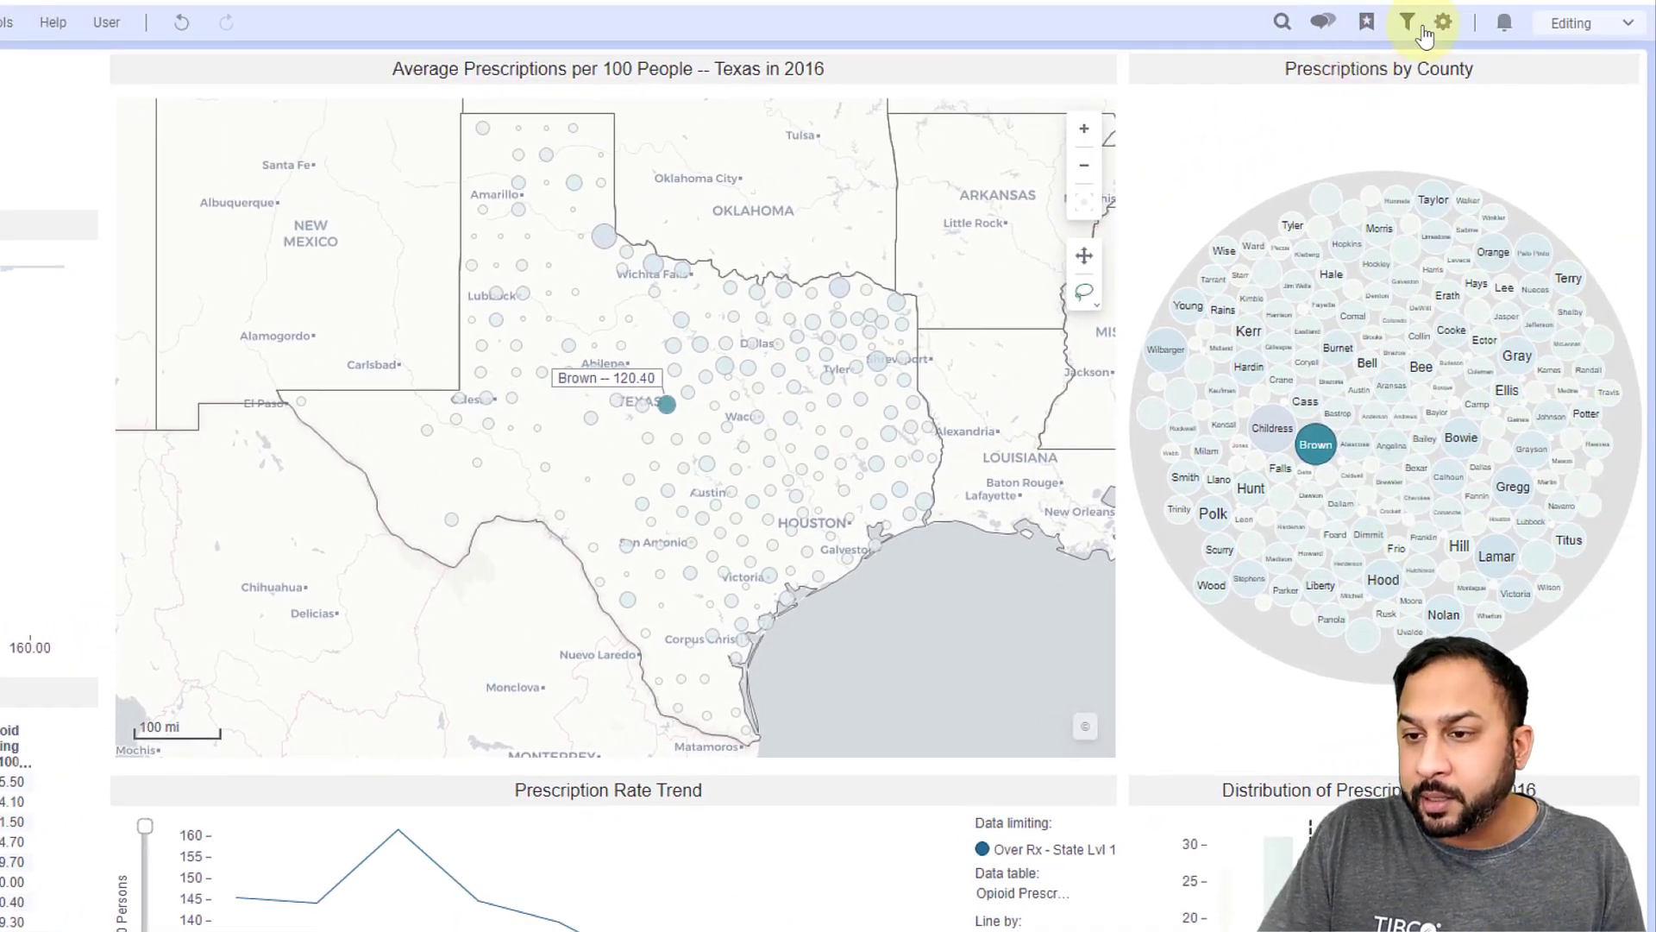
- Show the page filters and reveal ARCOS Data's Filtering in Opioid Prescribing Rate options
left_click(1407, 22)
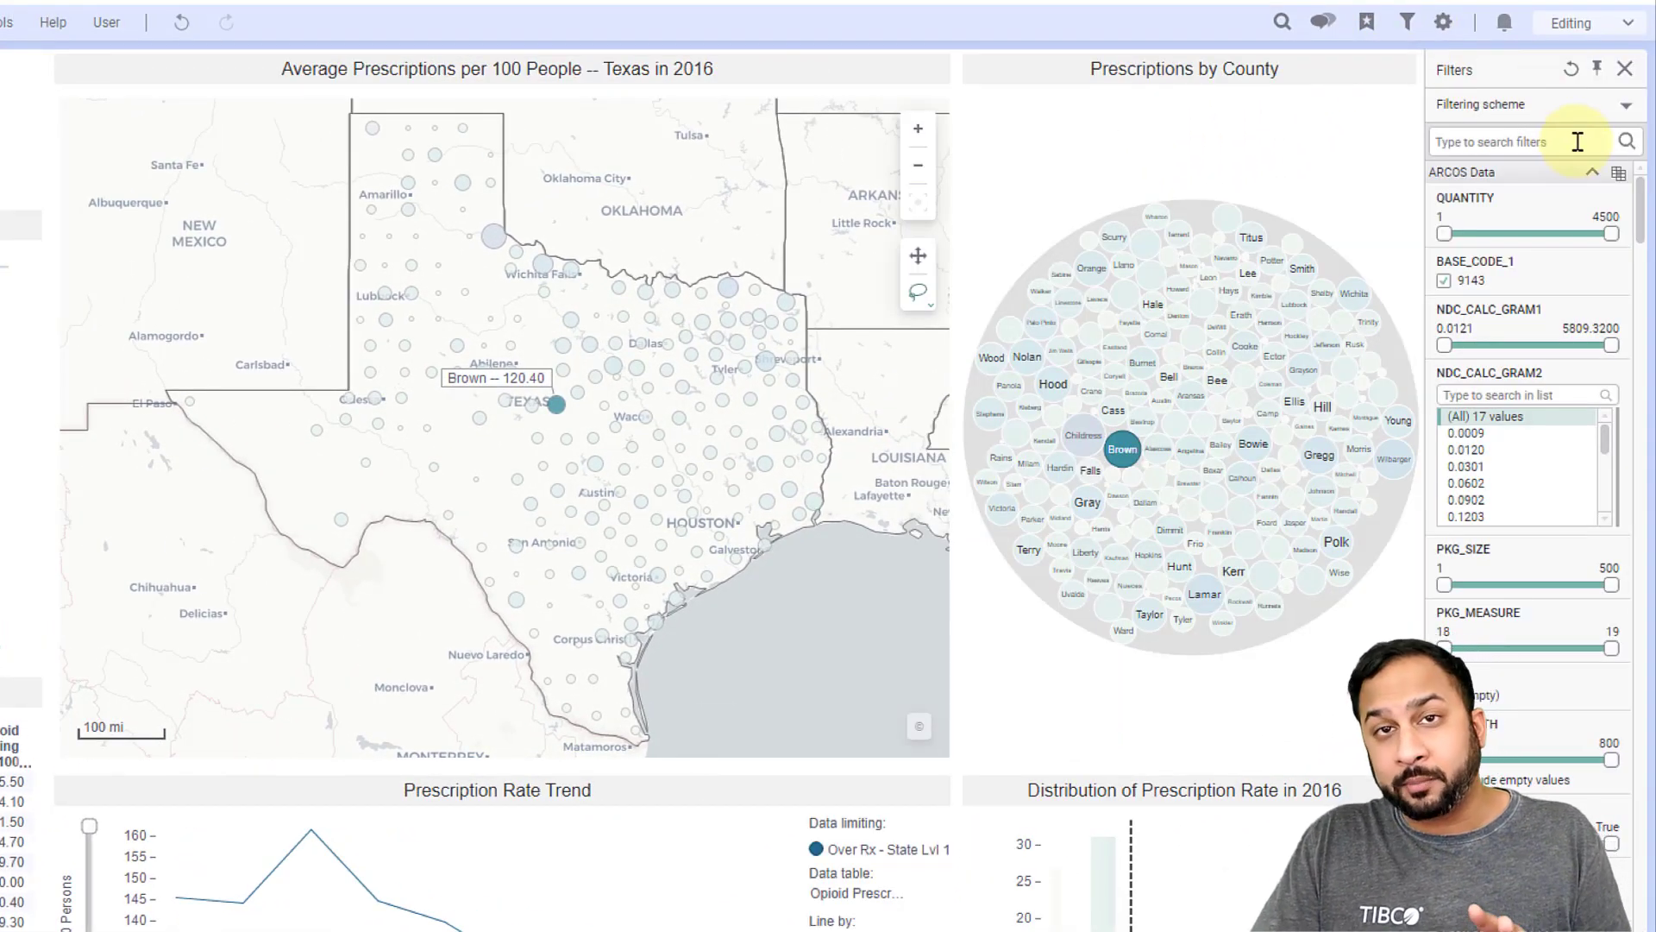
left_click(1614, 177)
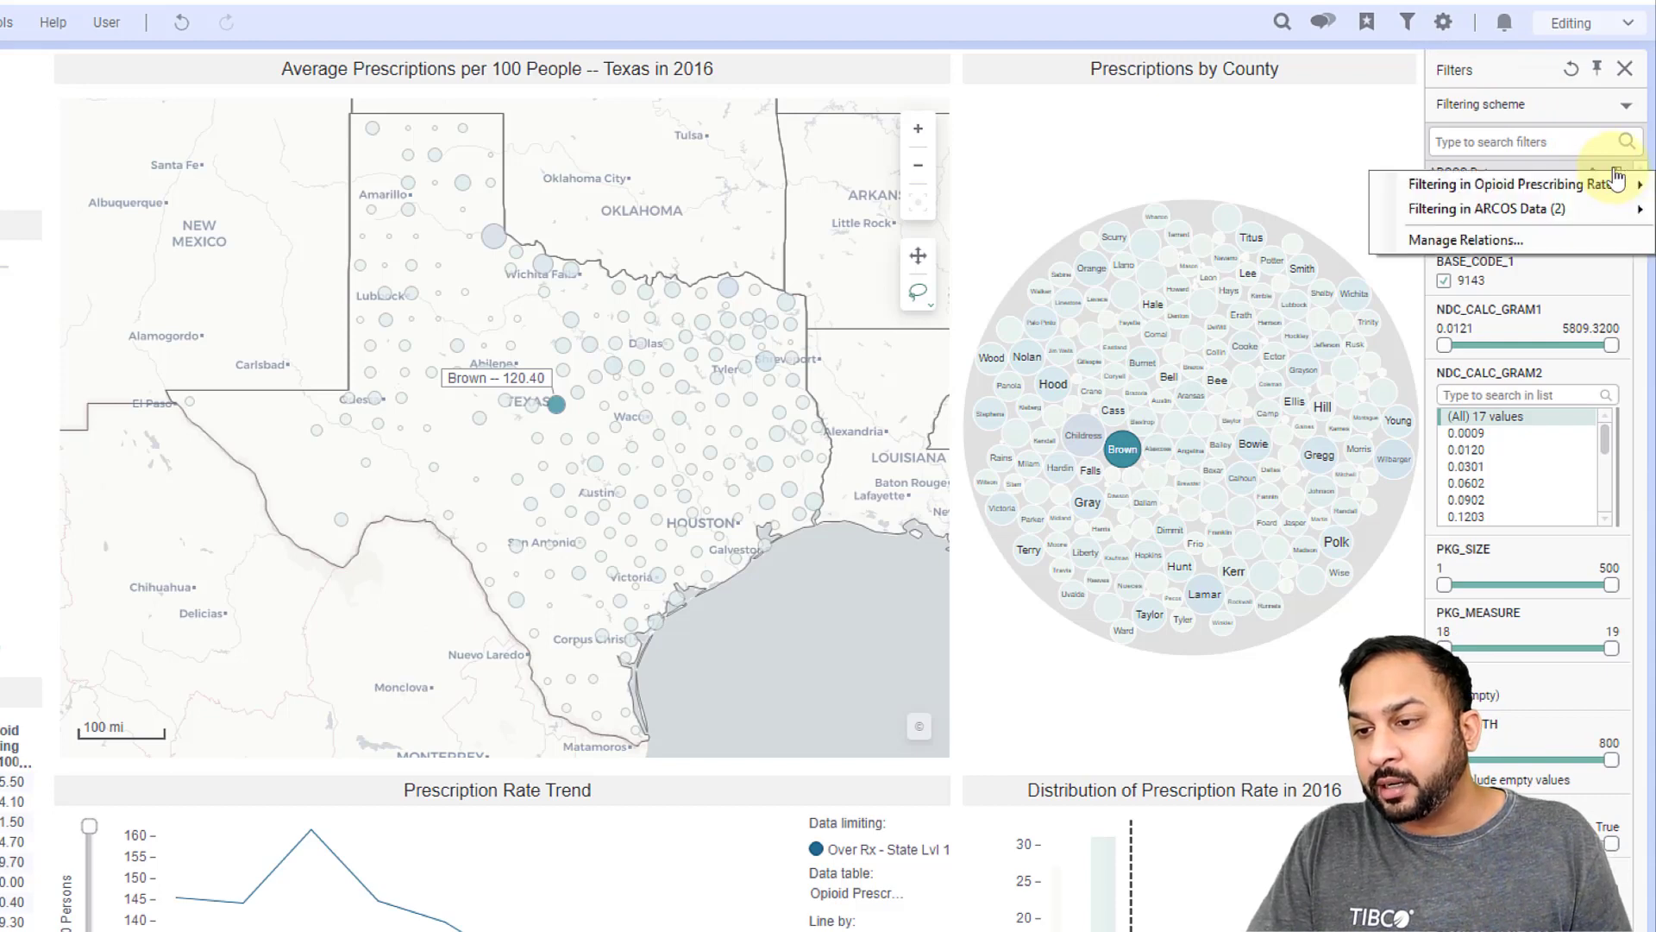
mouse_move(1511, 188)
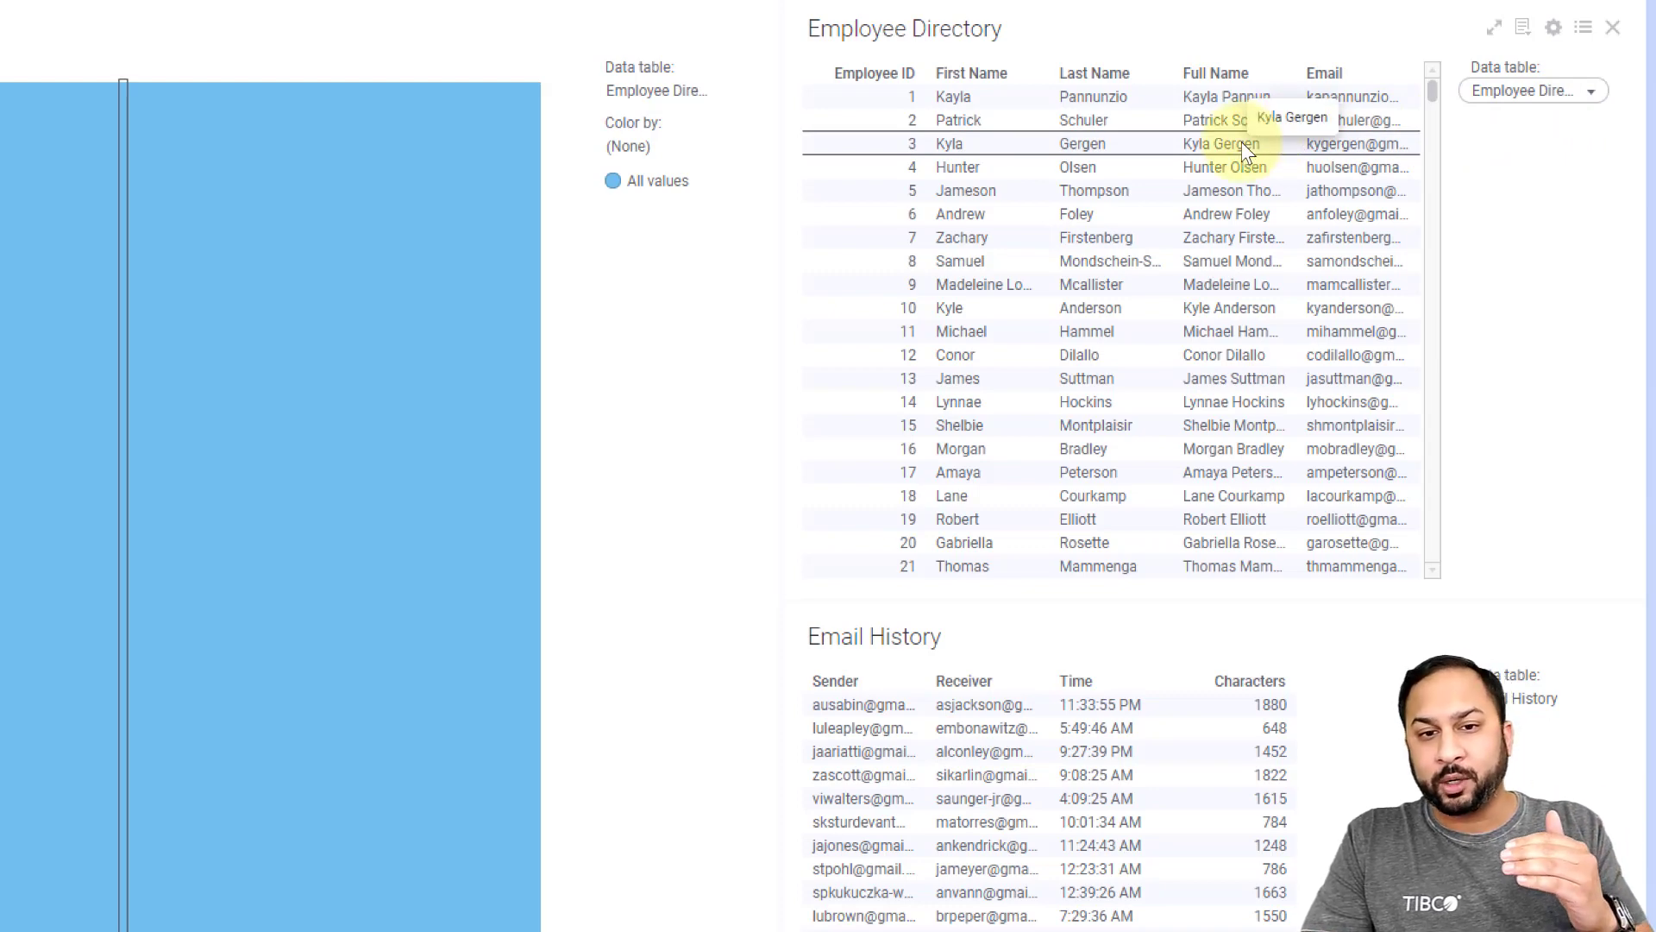
- Hide the Employee Directory legend and widen its Email column to show full addresses
scroll(1255, 188, "down", 1)
scroll(1258, 195, "down", 4)
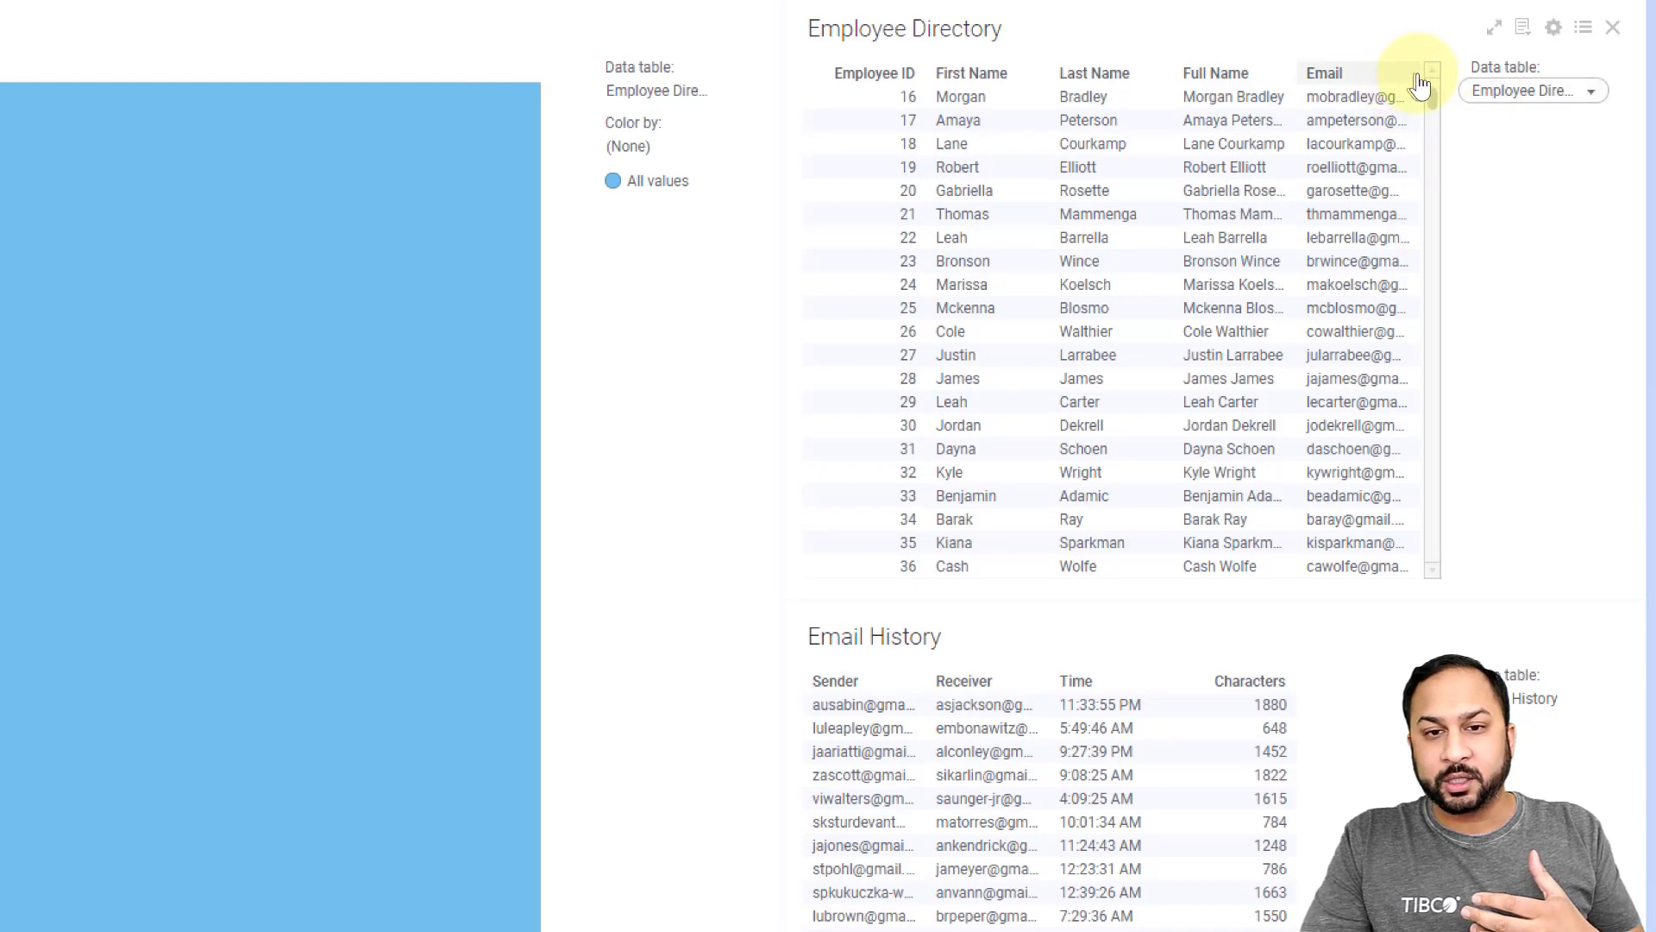
left_click(1582, 28)
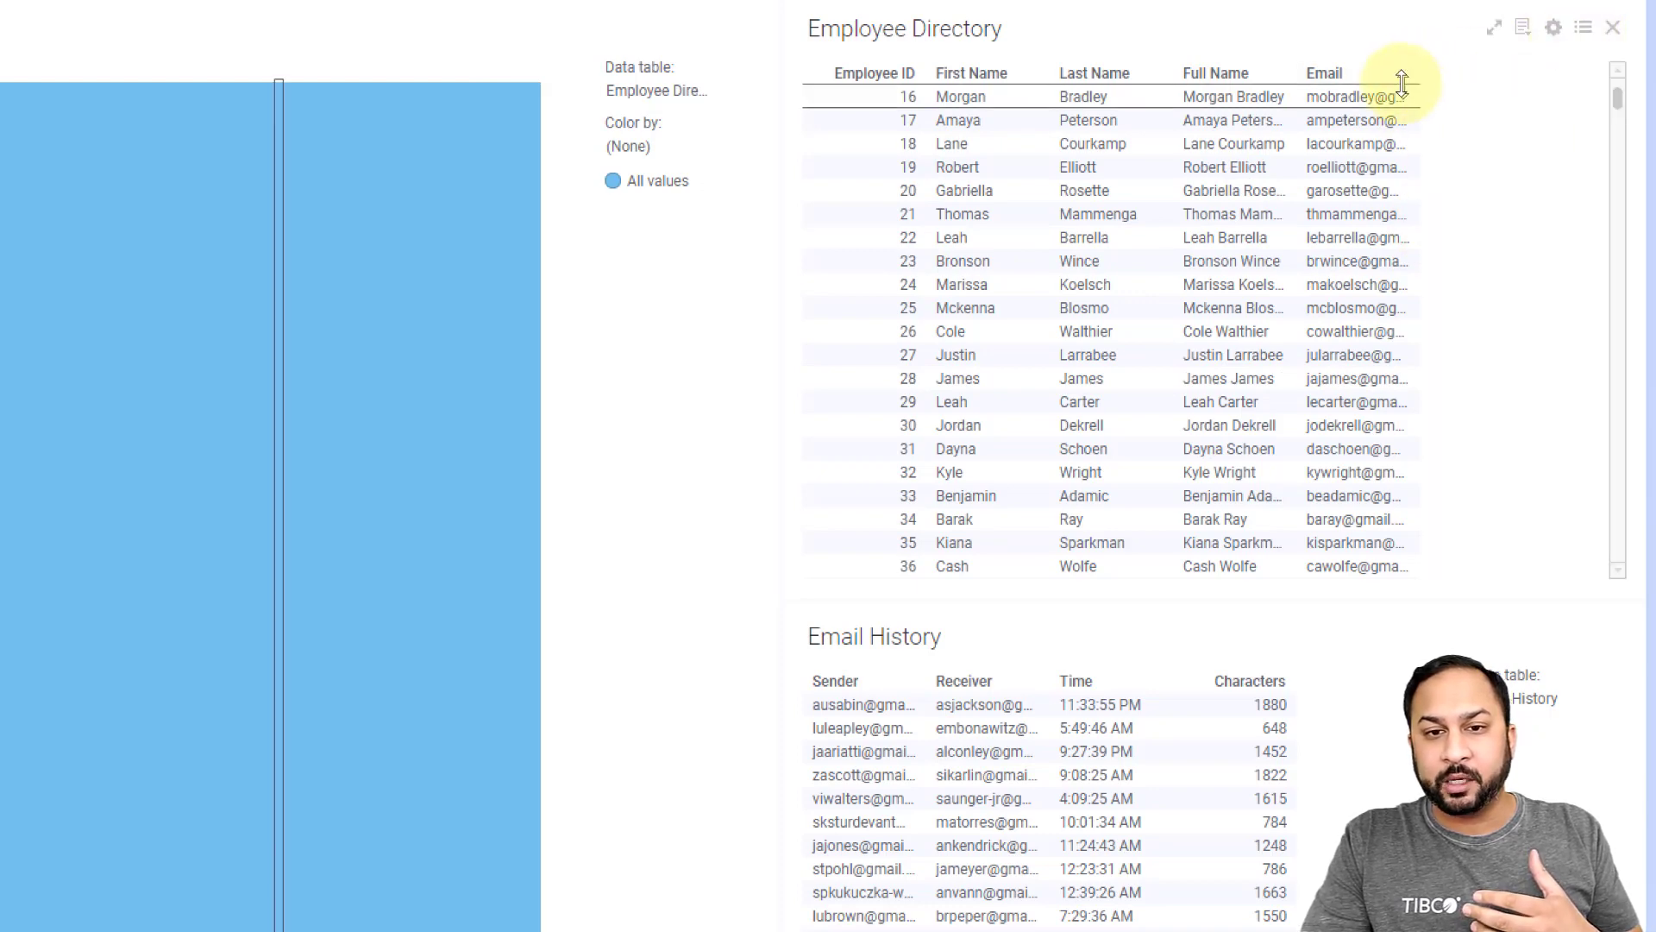
left_click_drag(1416, 71, 1509, 70)
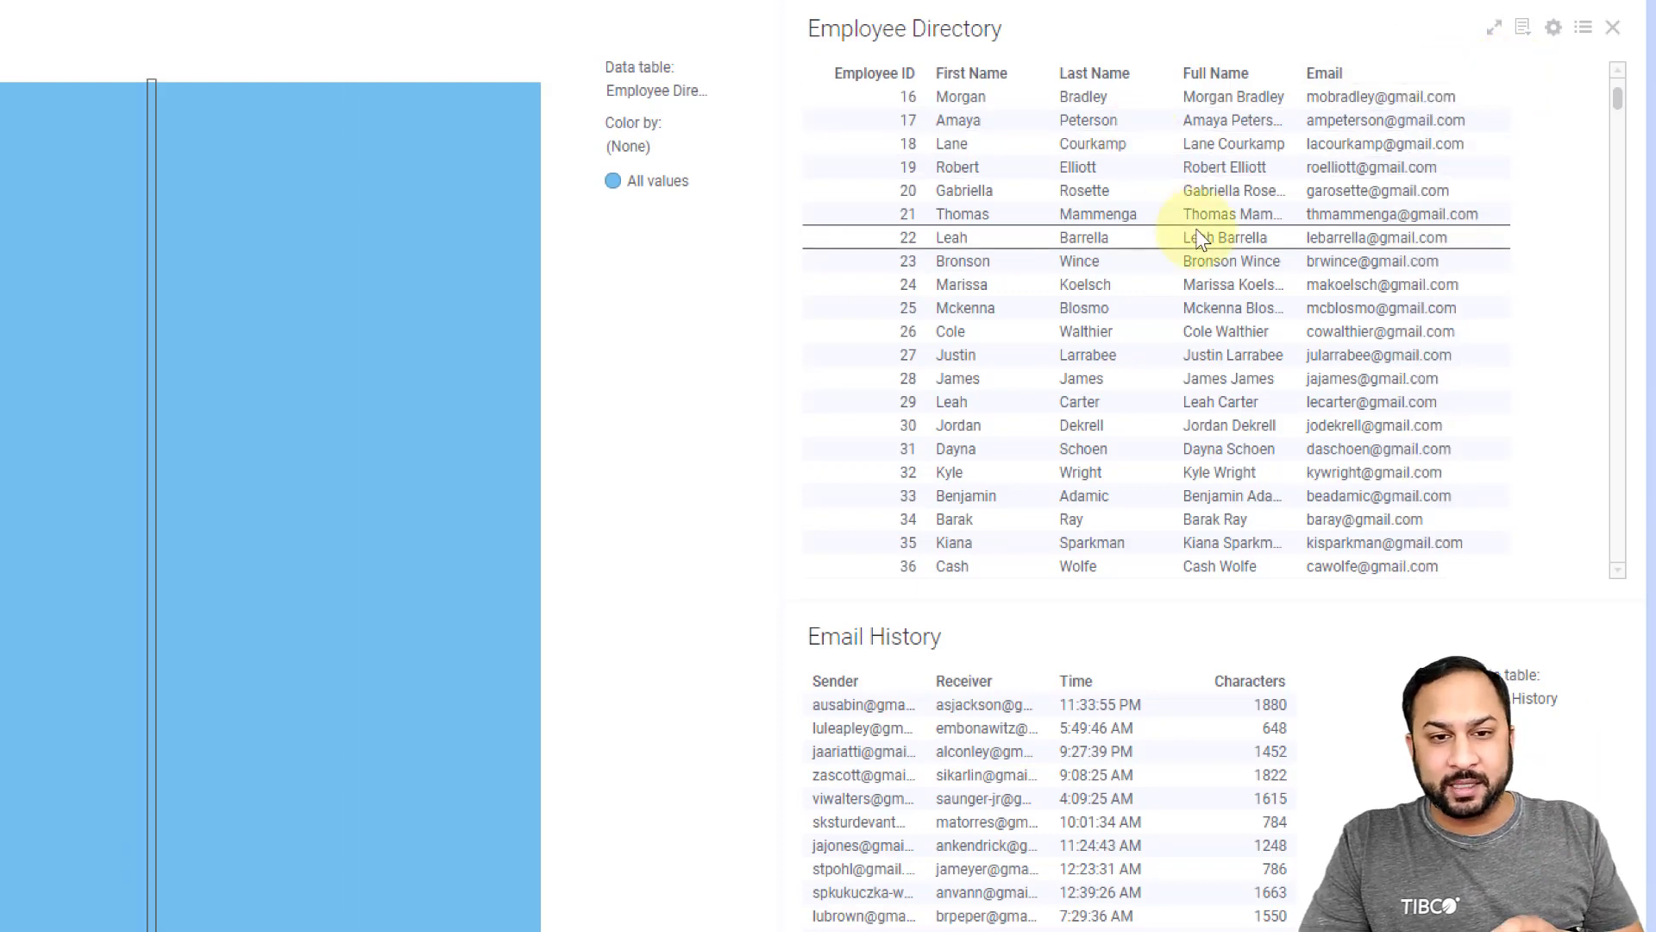
scroll(1199, 238, "down", 4)
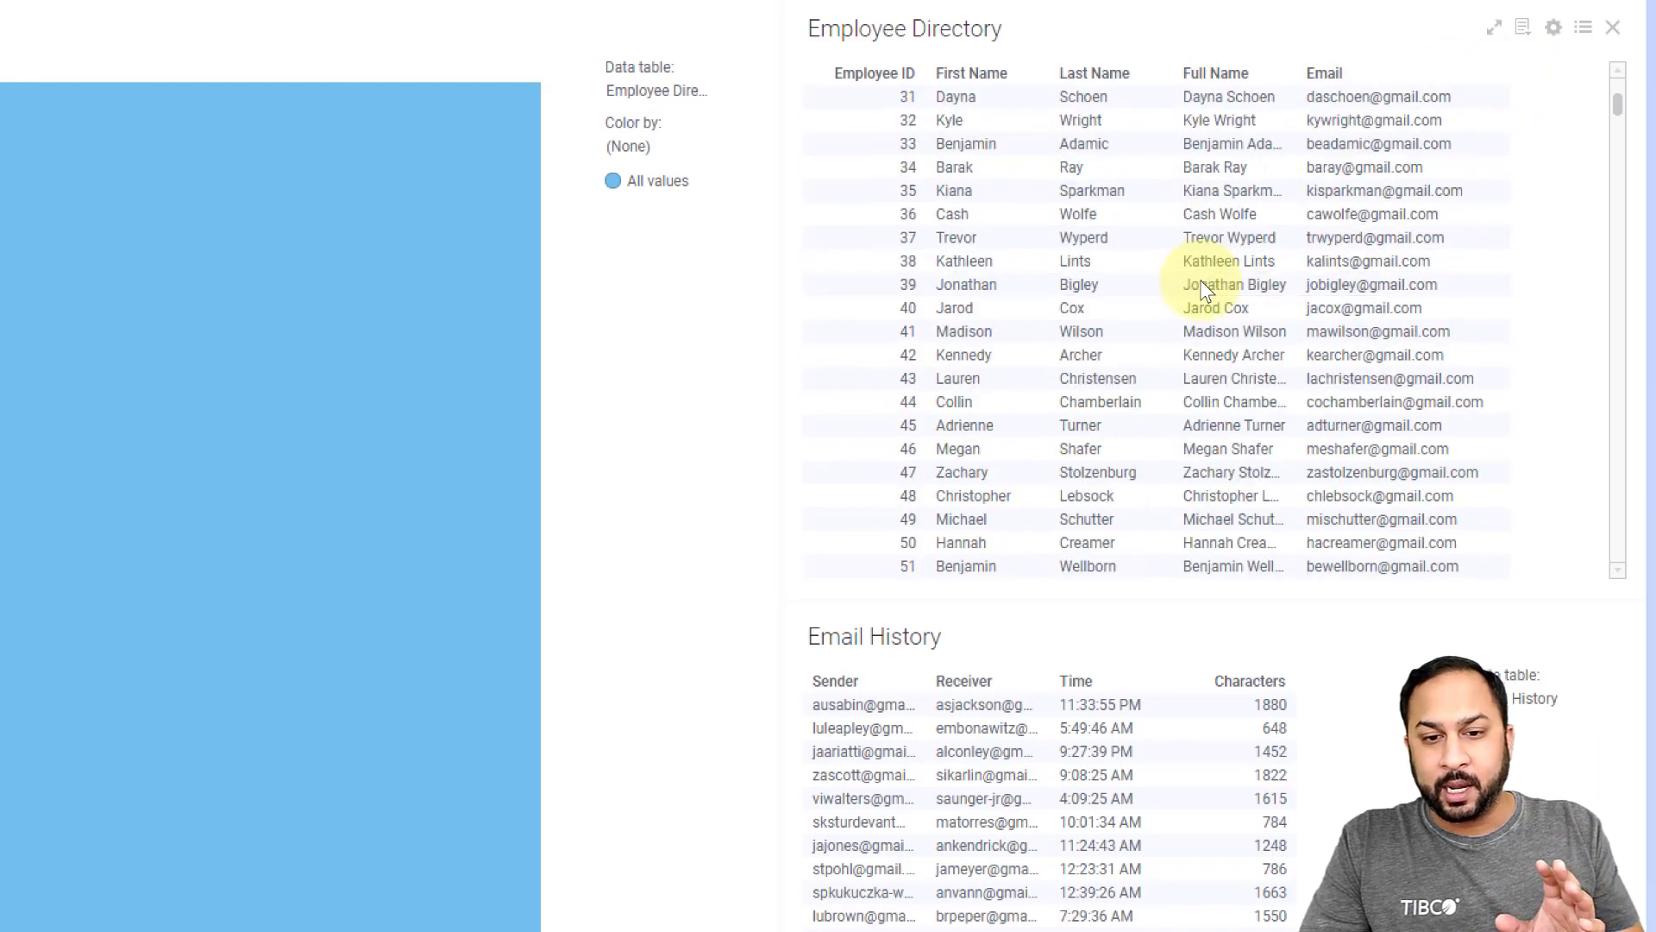
scroll(1199, 280, "down", 1)
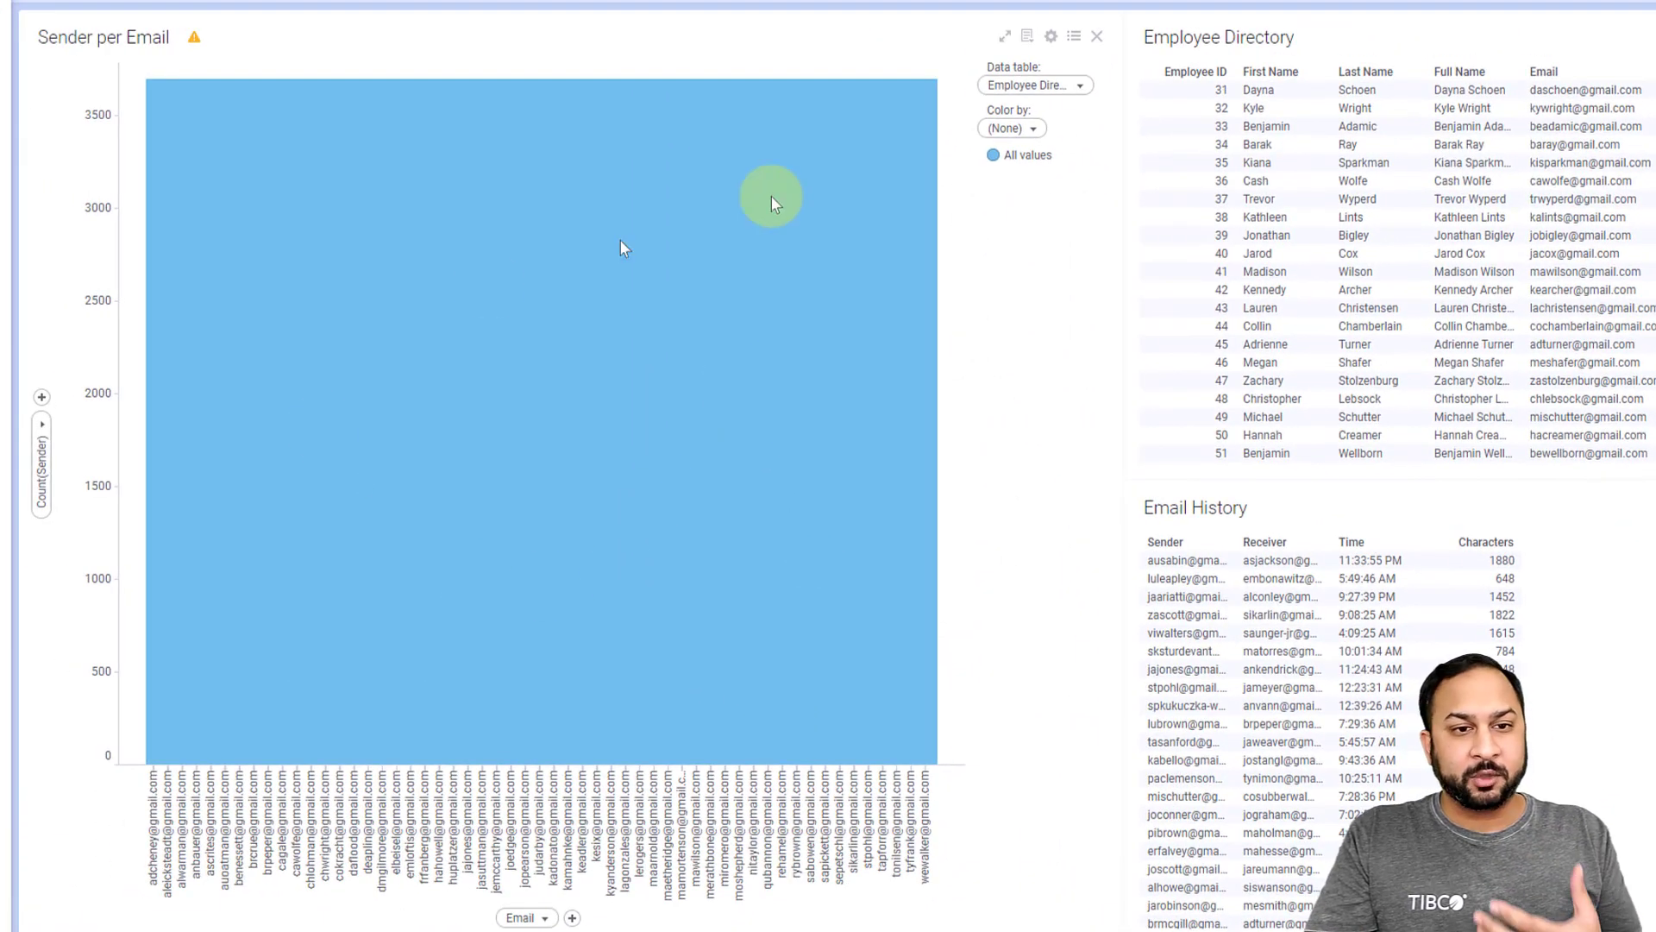
- Open the Data settings in the Sender per Email chart's properties
left_click(1035, 87)
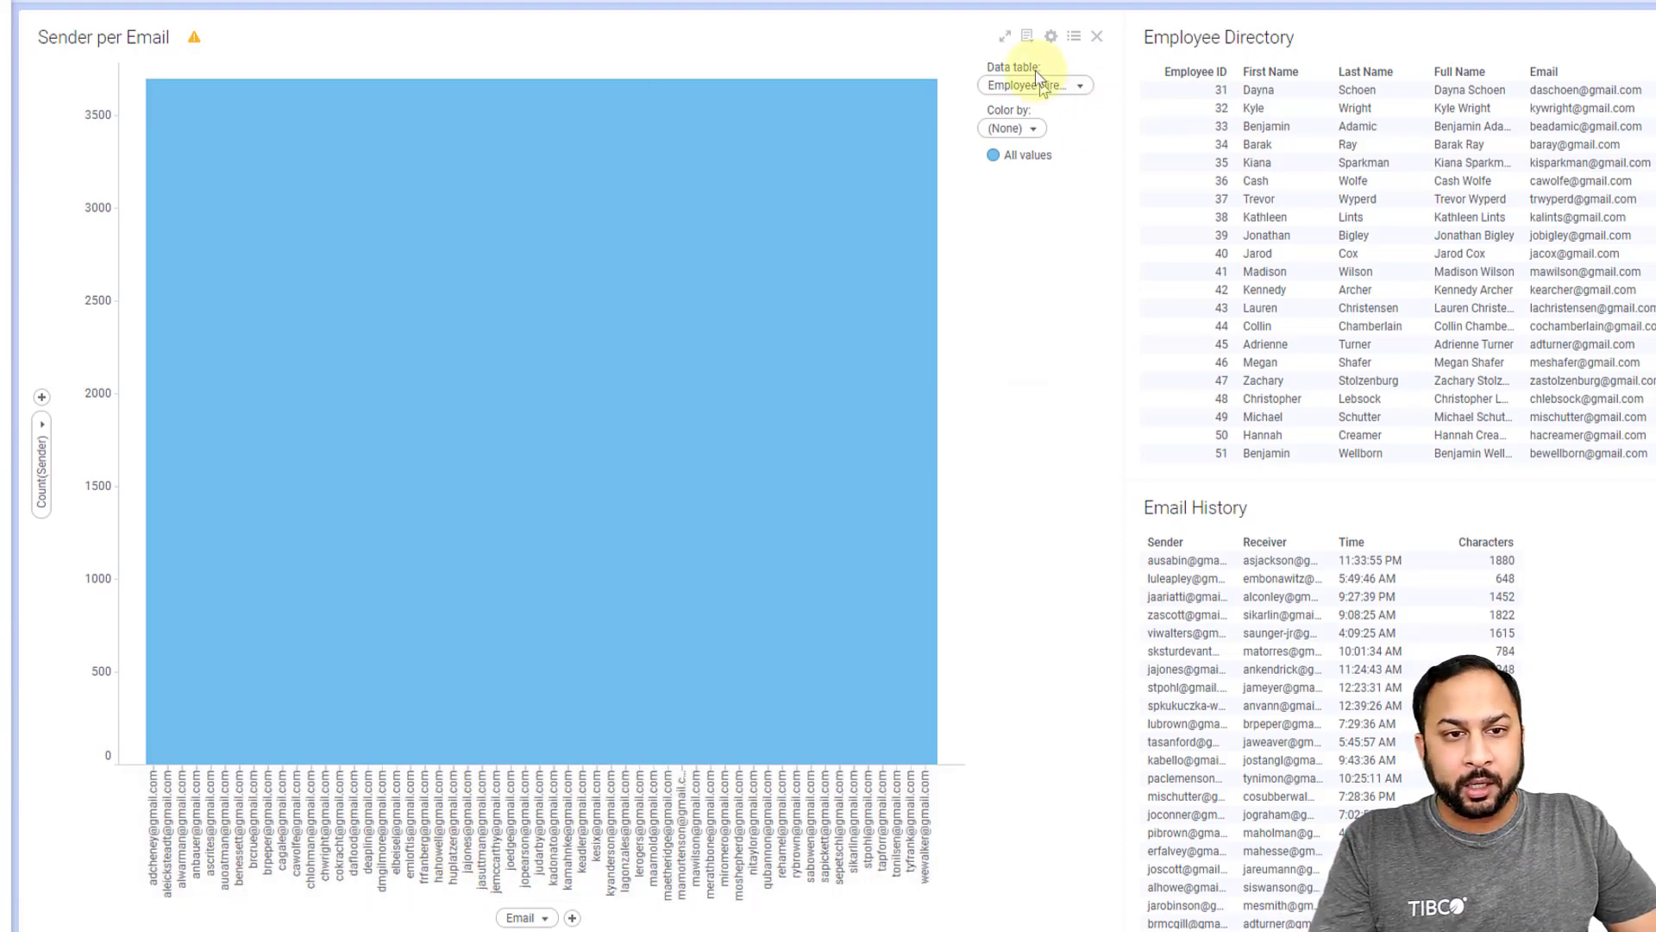
left_click(1051, 37)
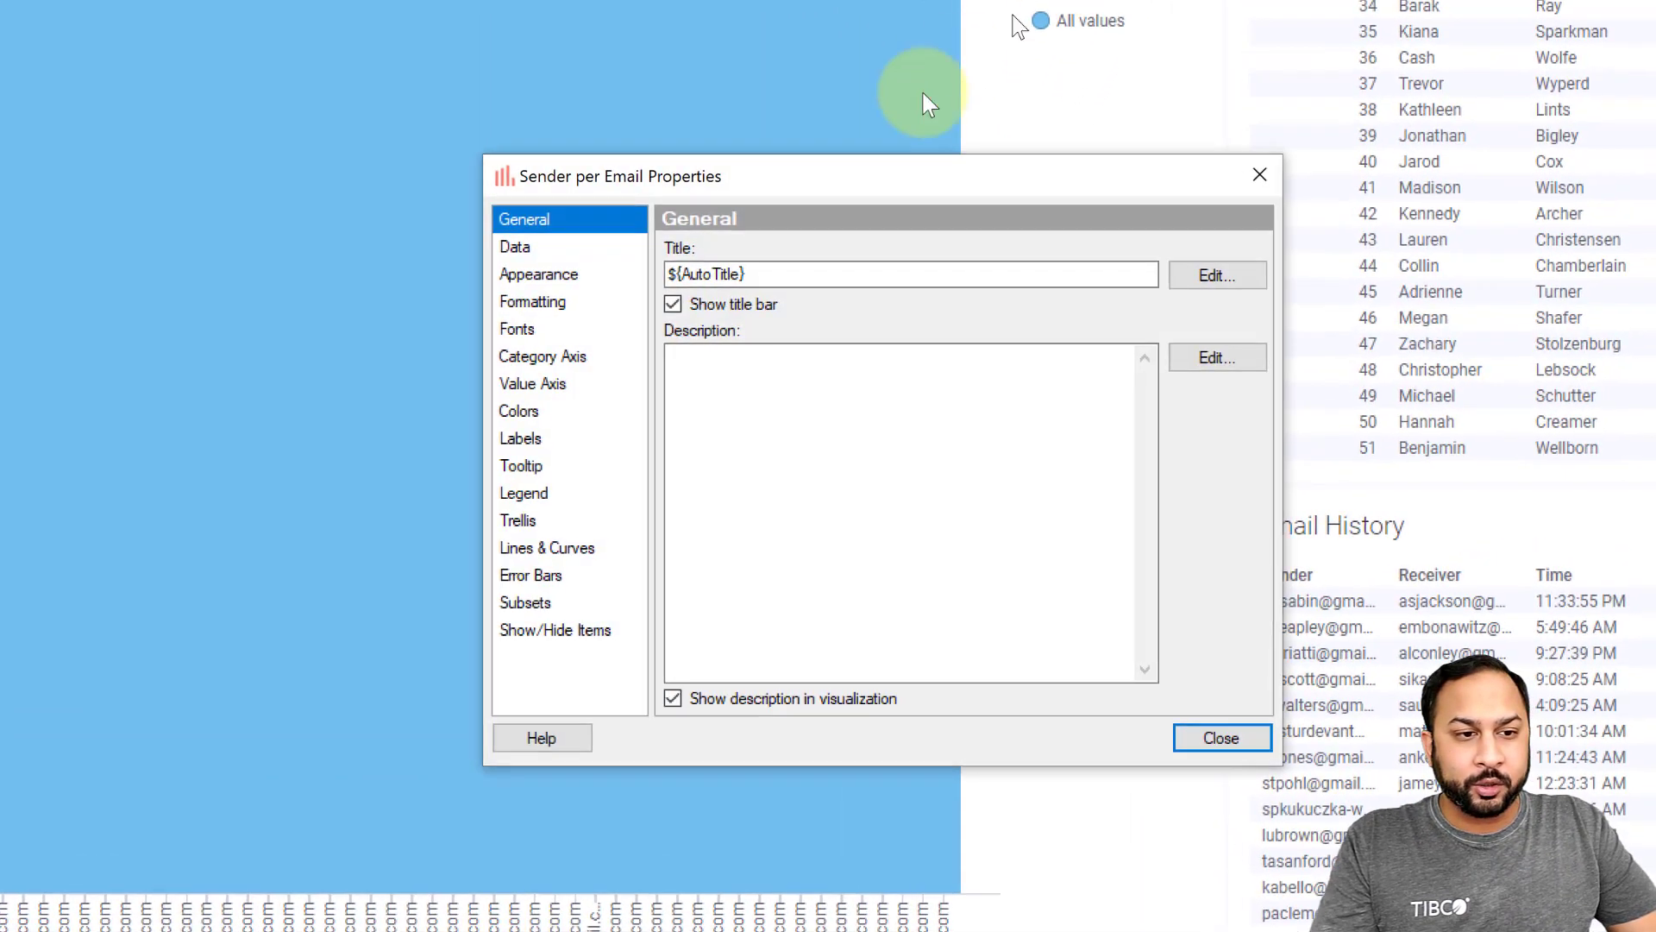
left_click(547, 241)
scroll(815, 535, "down", 5)
scroll(1056, 570, "up", 1)
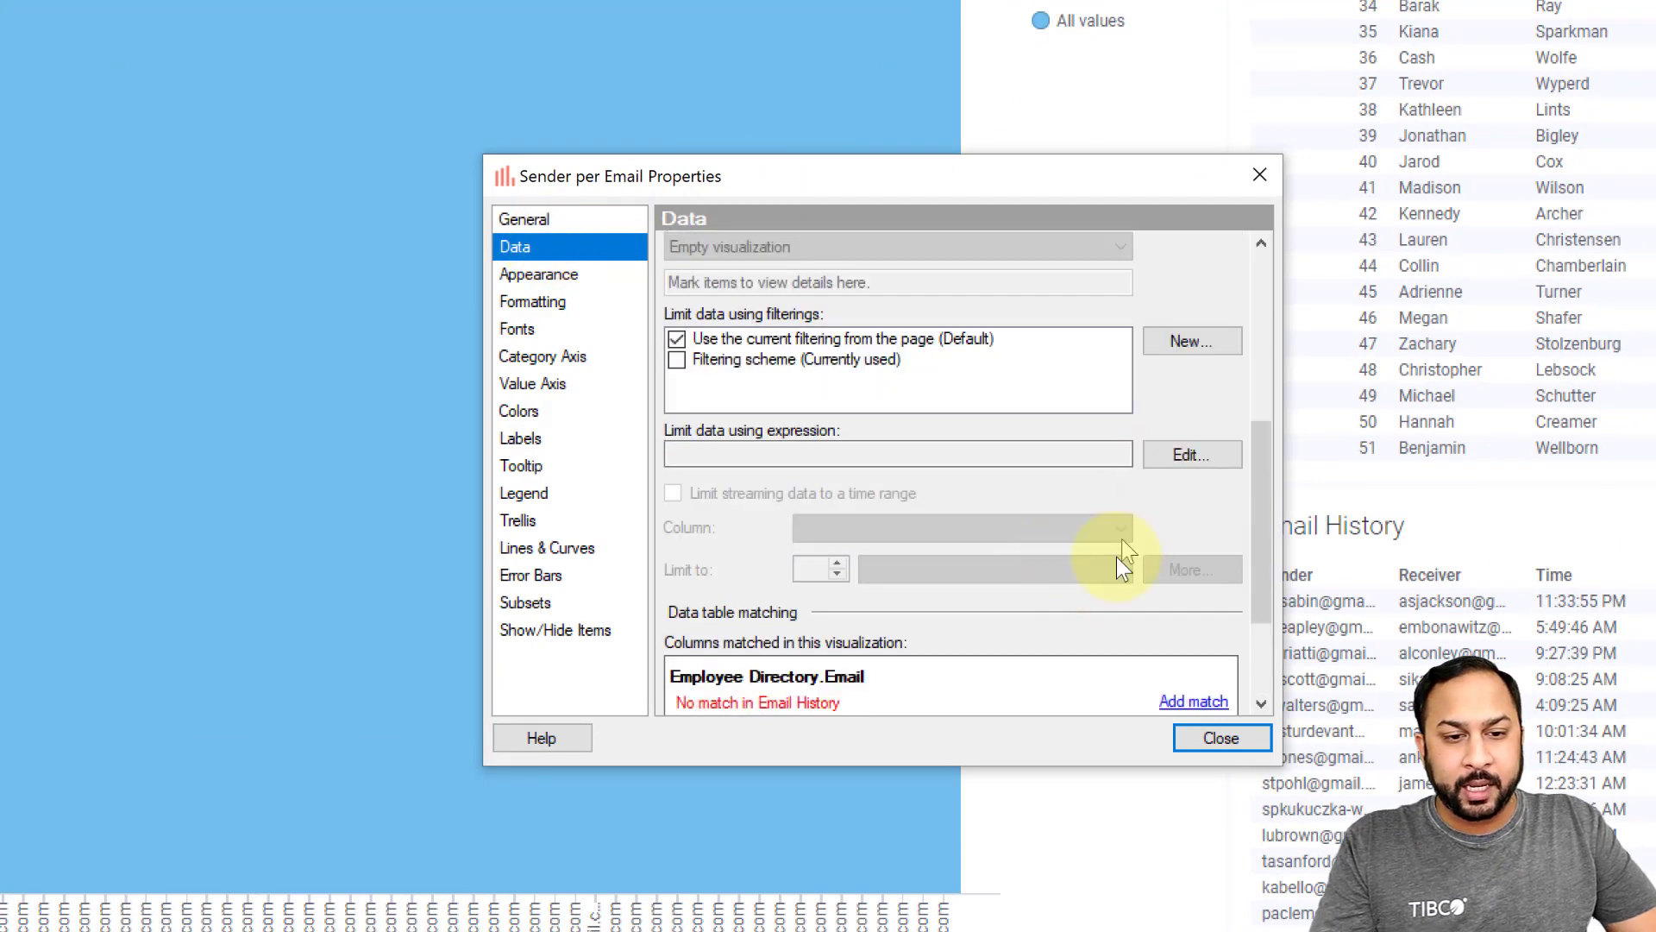
scroll(1120, 587, "down", 2)
- Add a column match from Employee Directory Email to Email History Sender
left_click(1178, 539)
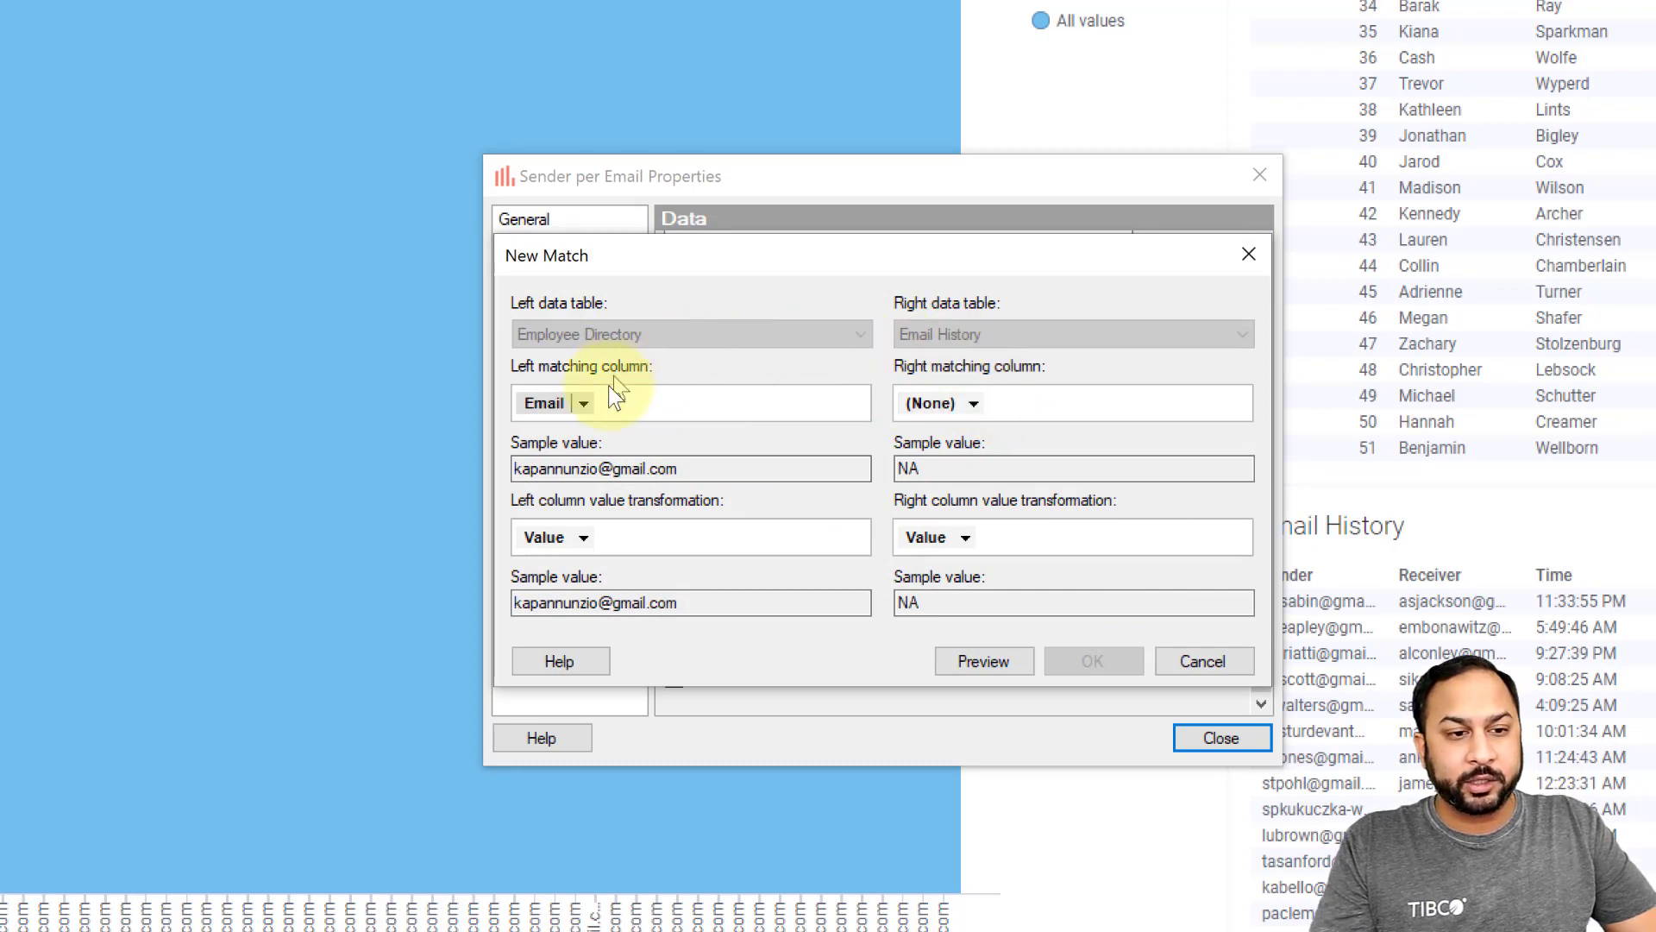
left_click(584, 403)
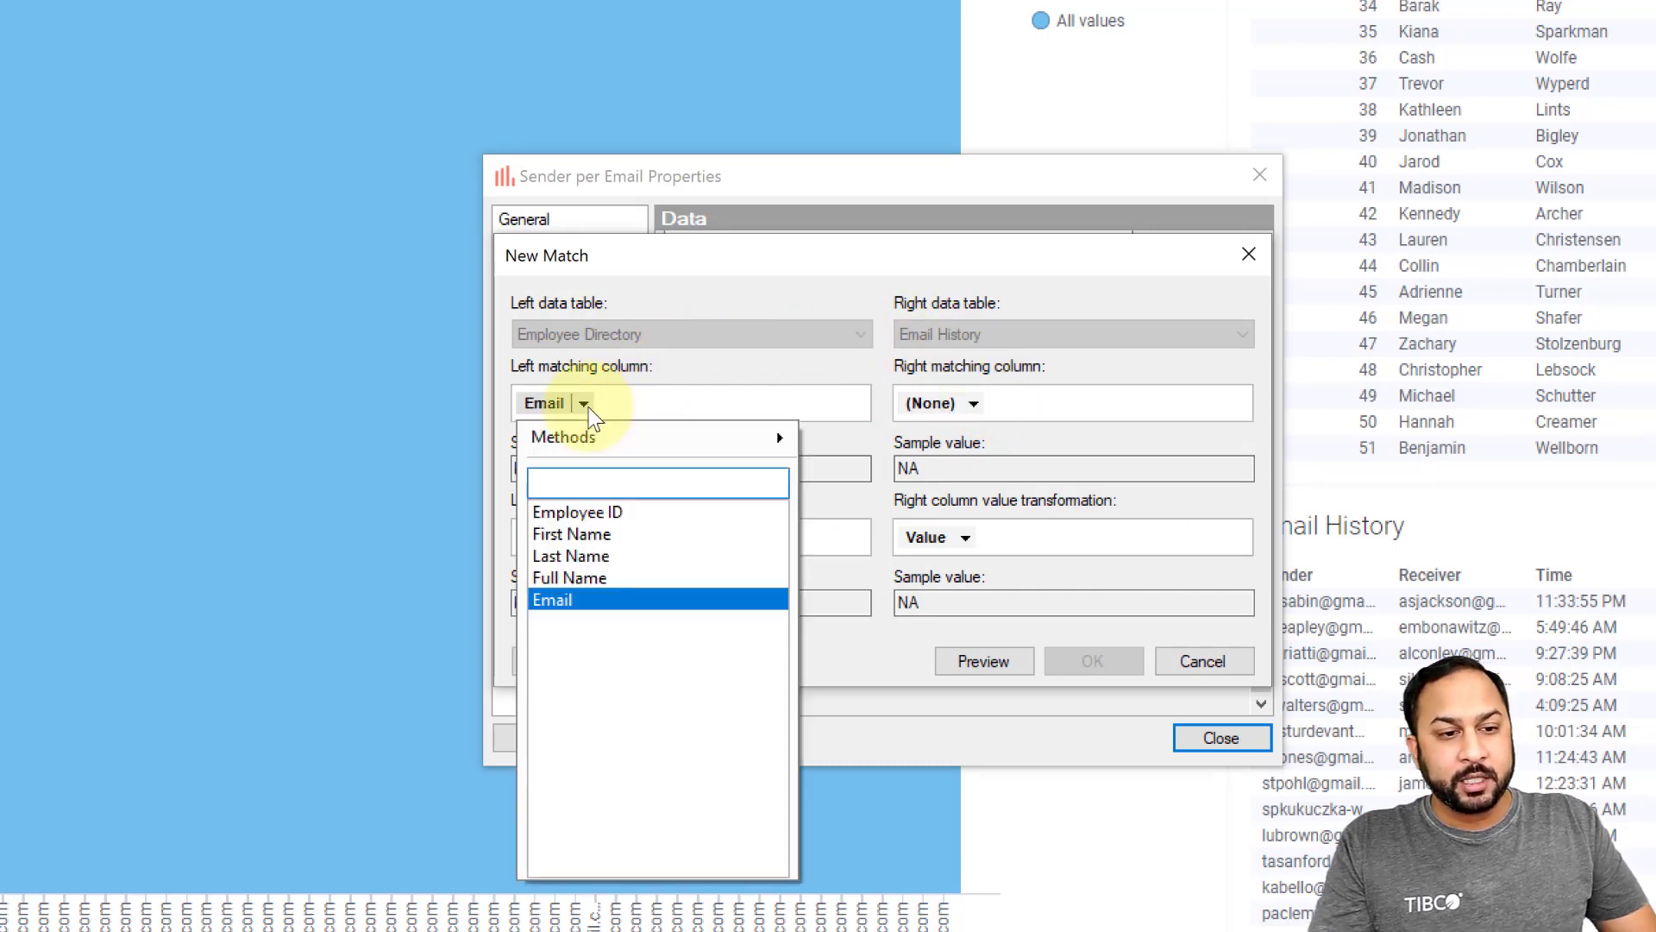
left_click(949, 409)
left_click(971, 507)
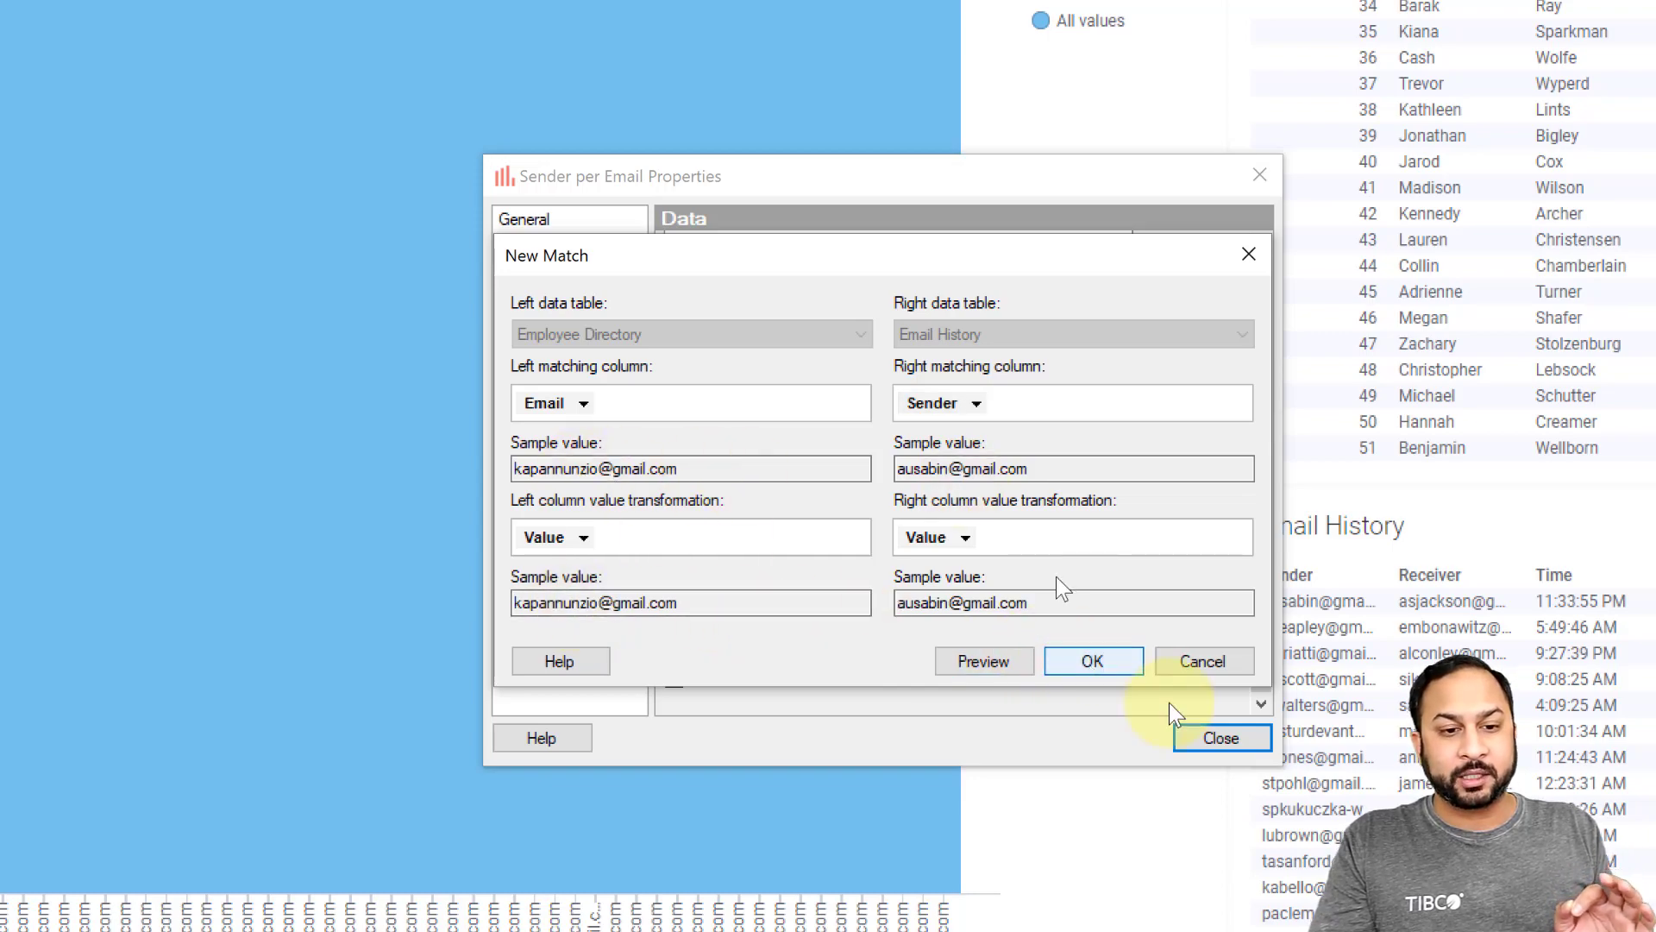
left_click(1098, 662)
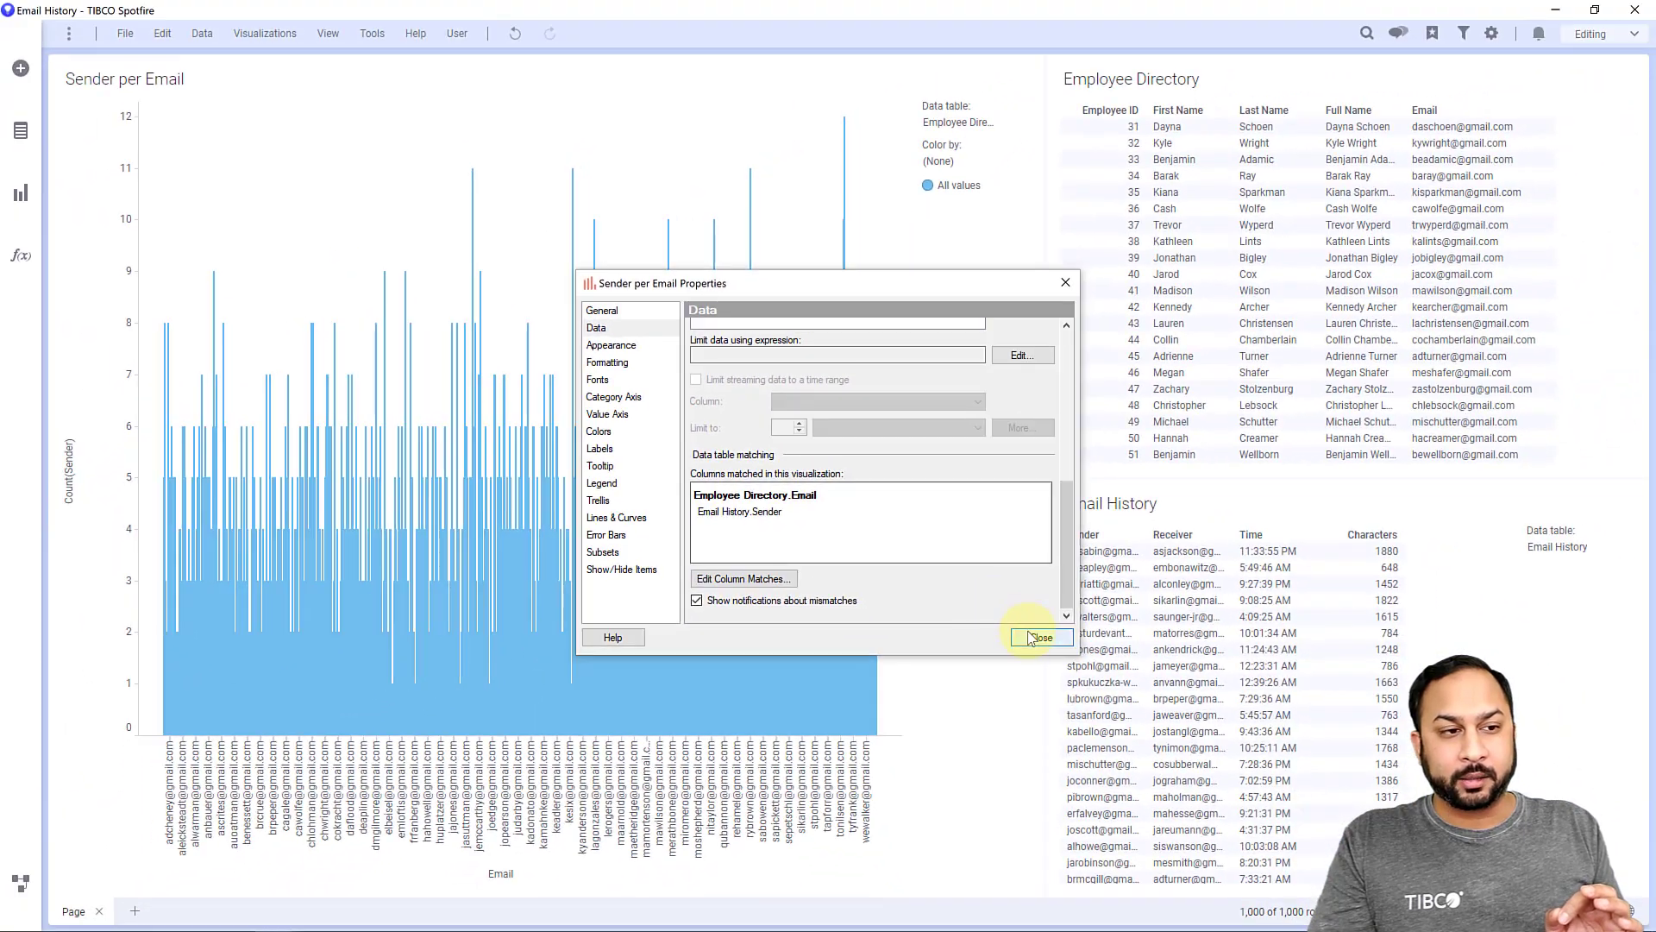
- Keep the y-axis aggregation at Count(Sender) and duplicate the Sender per Email chart
left_click(1038, 638)
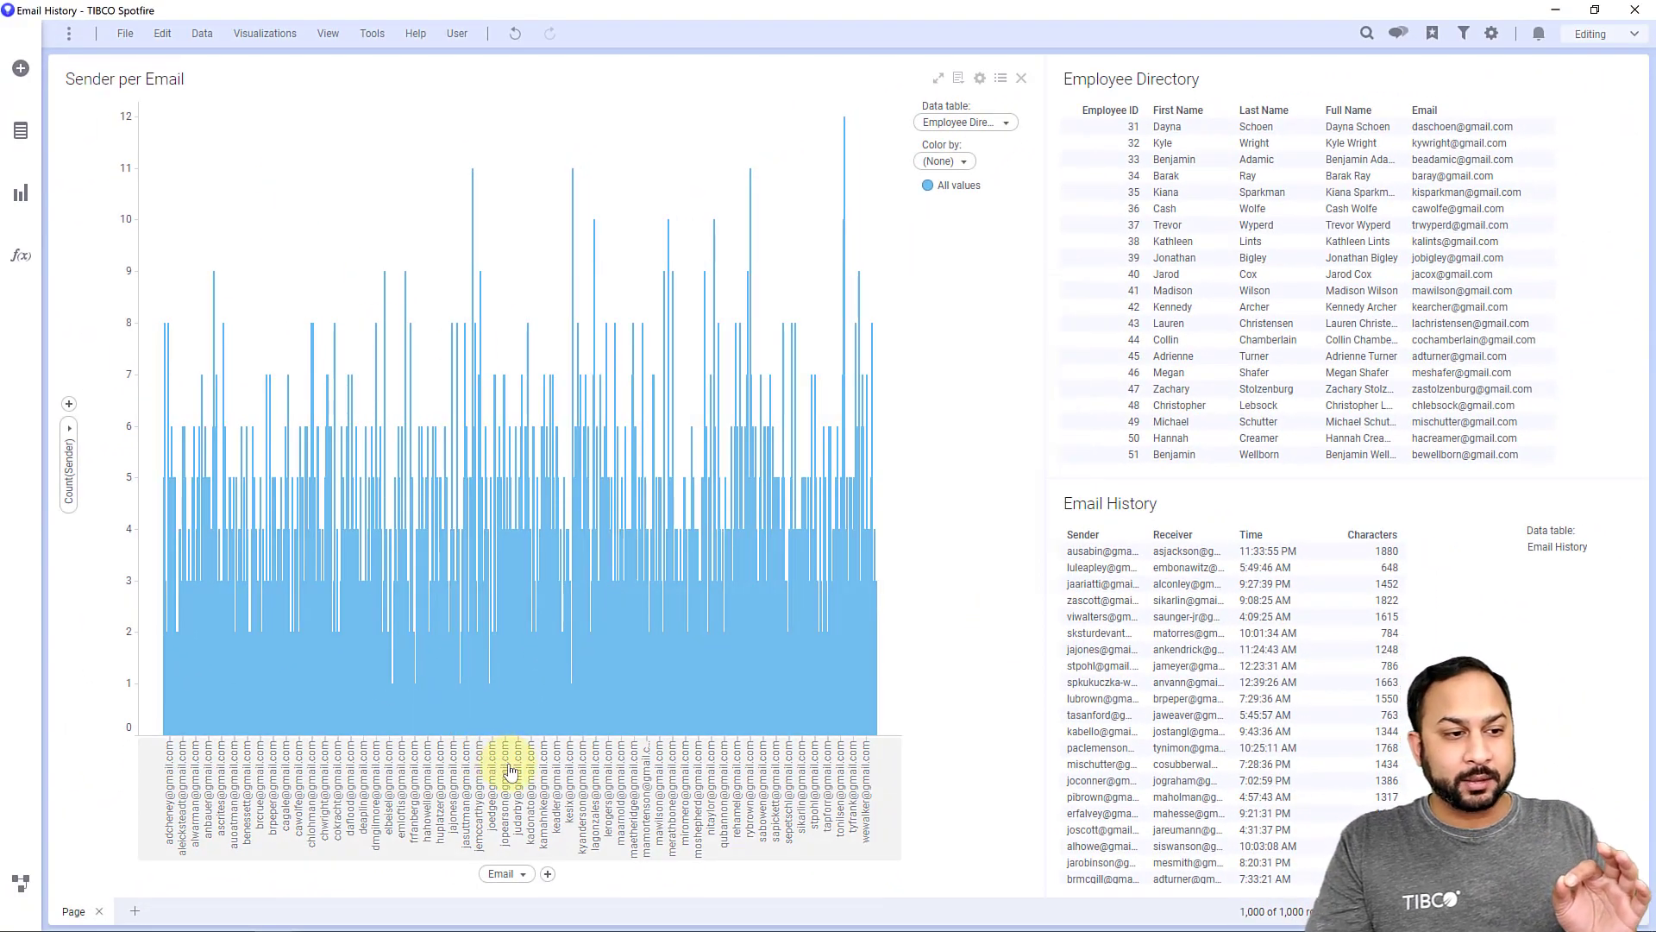
left_click(69, 426)
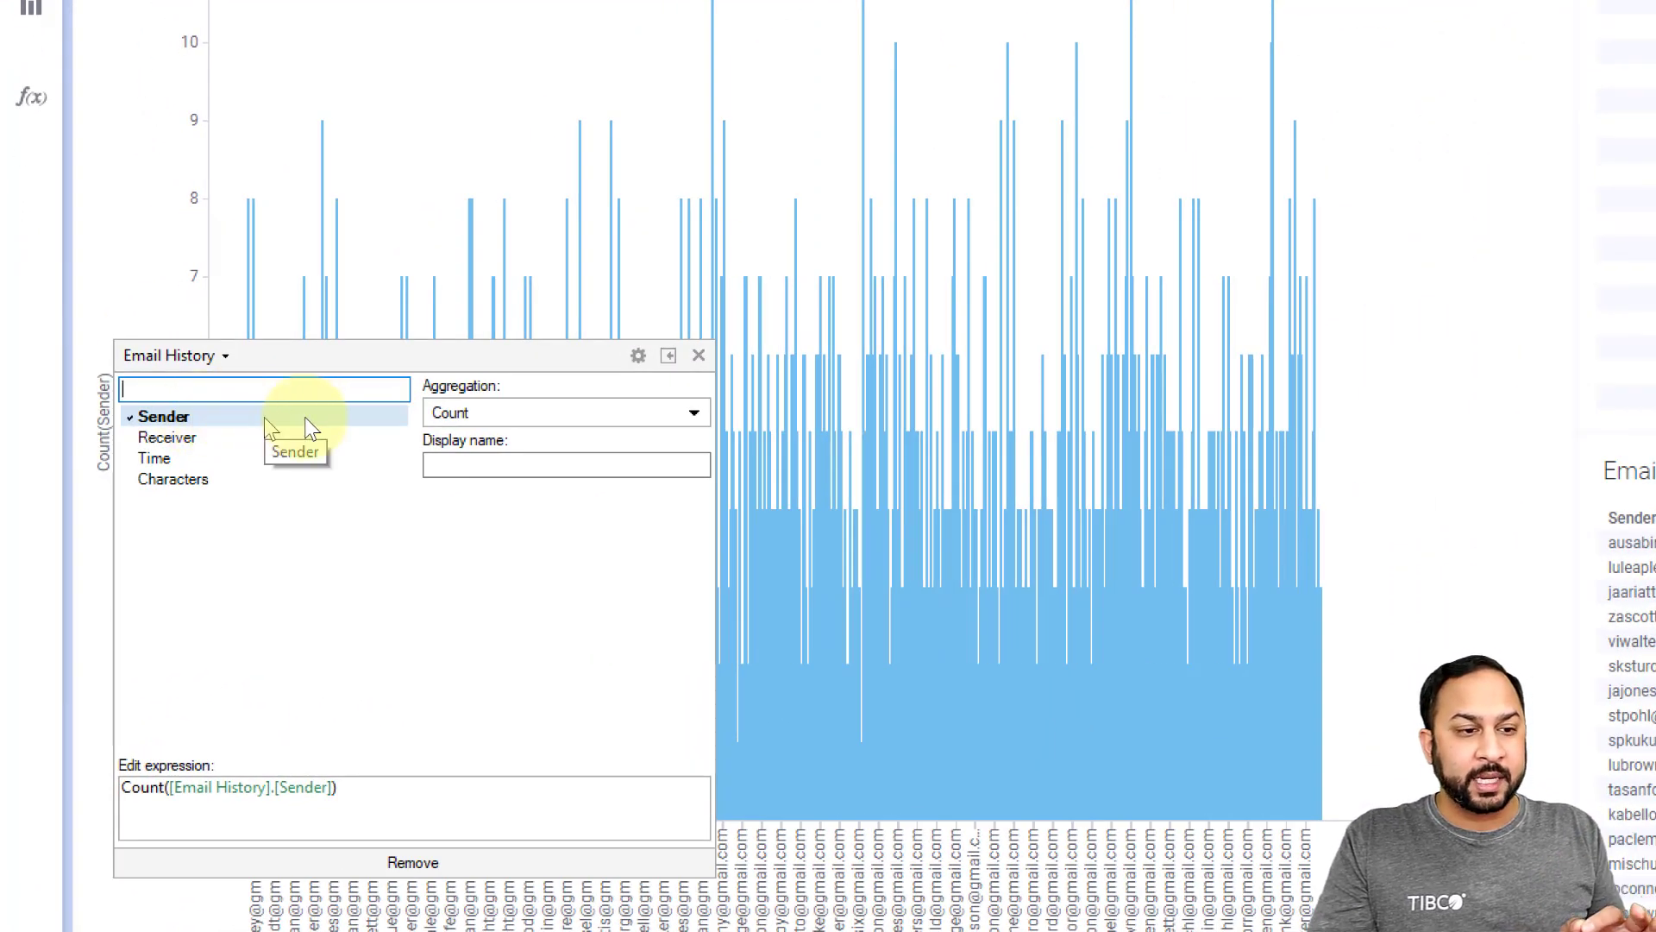
left_click(457, 415)
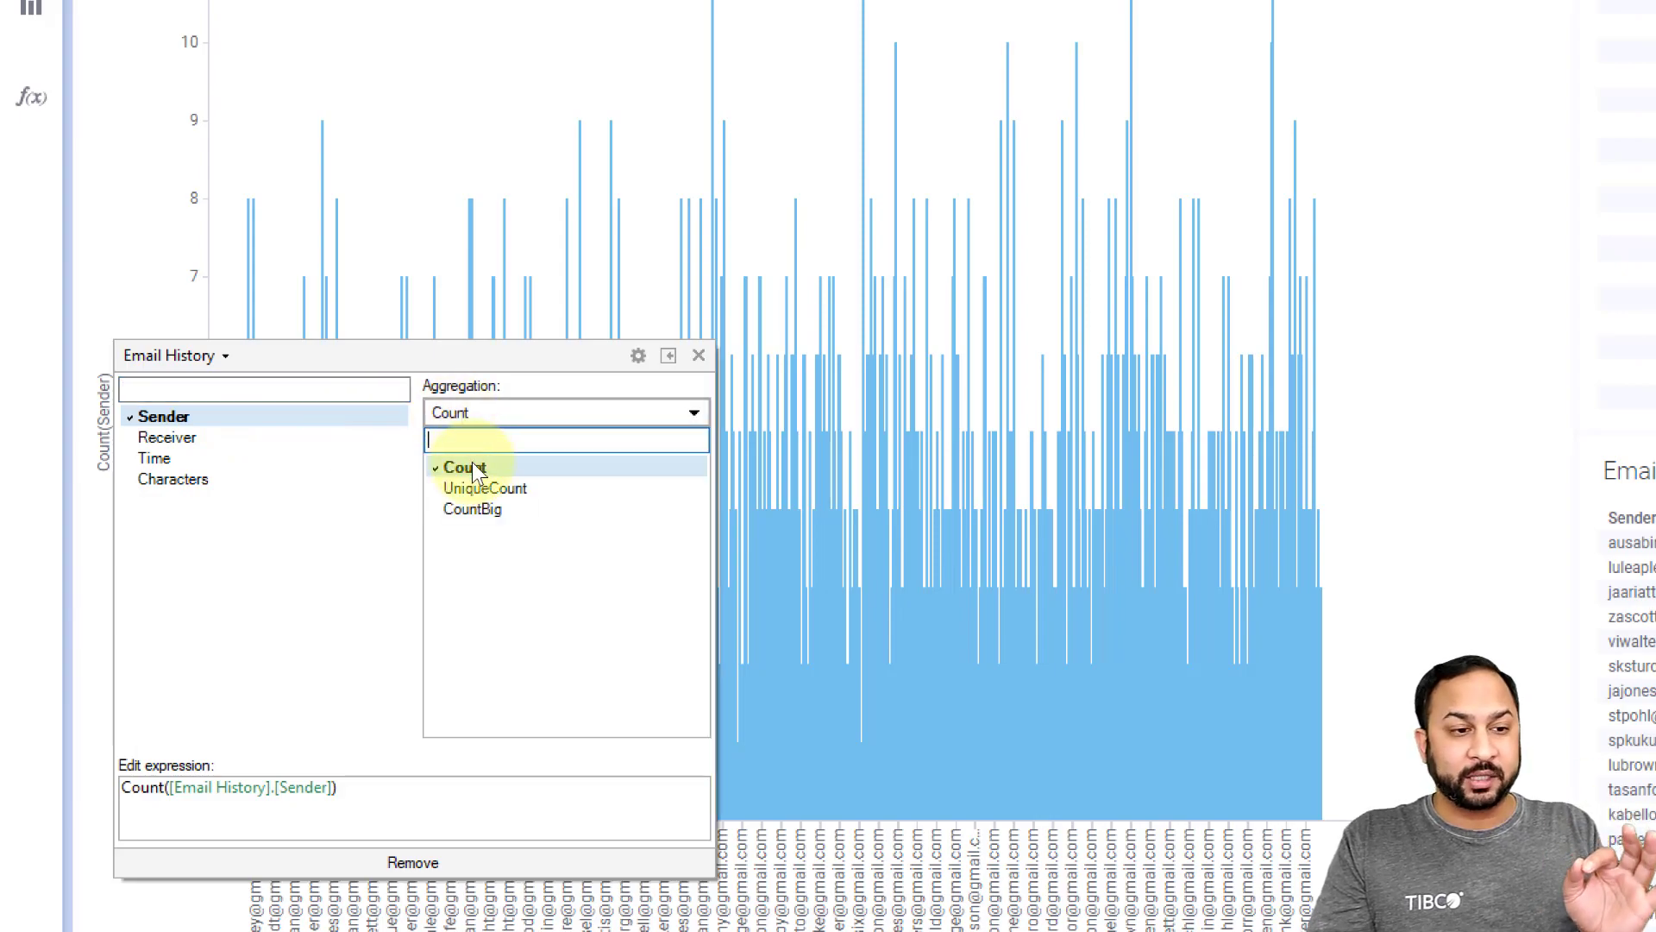
left_click(475, 465)
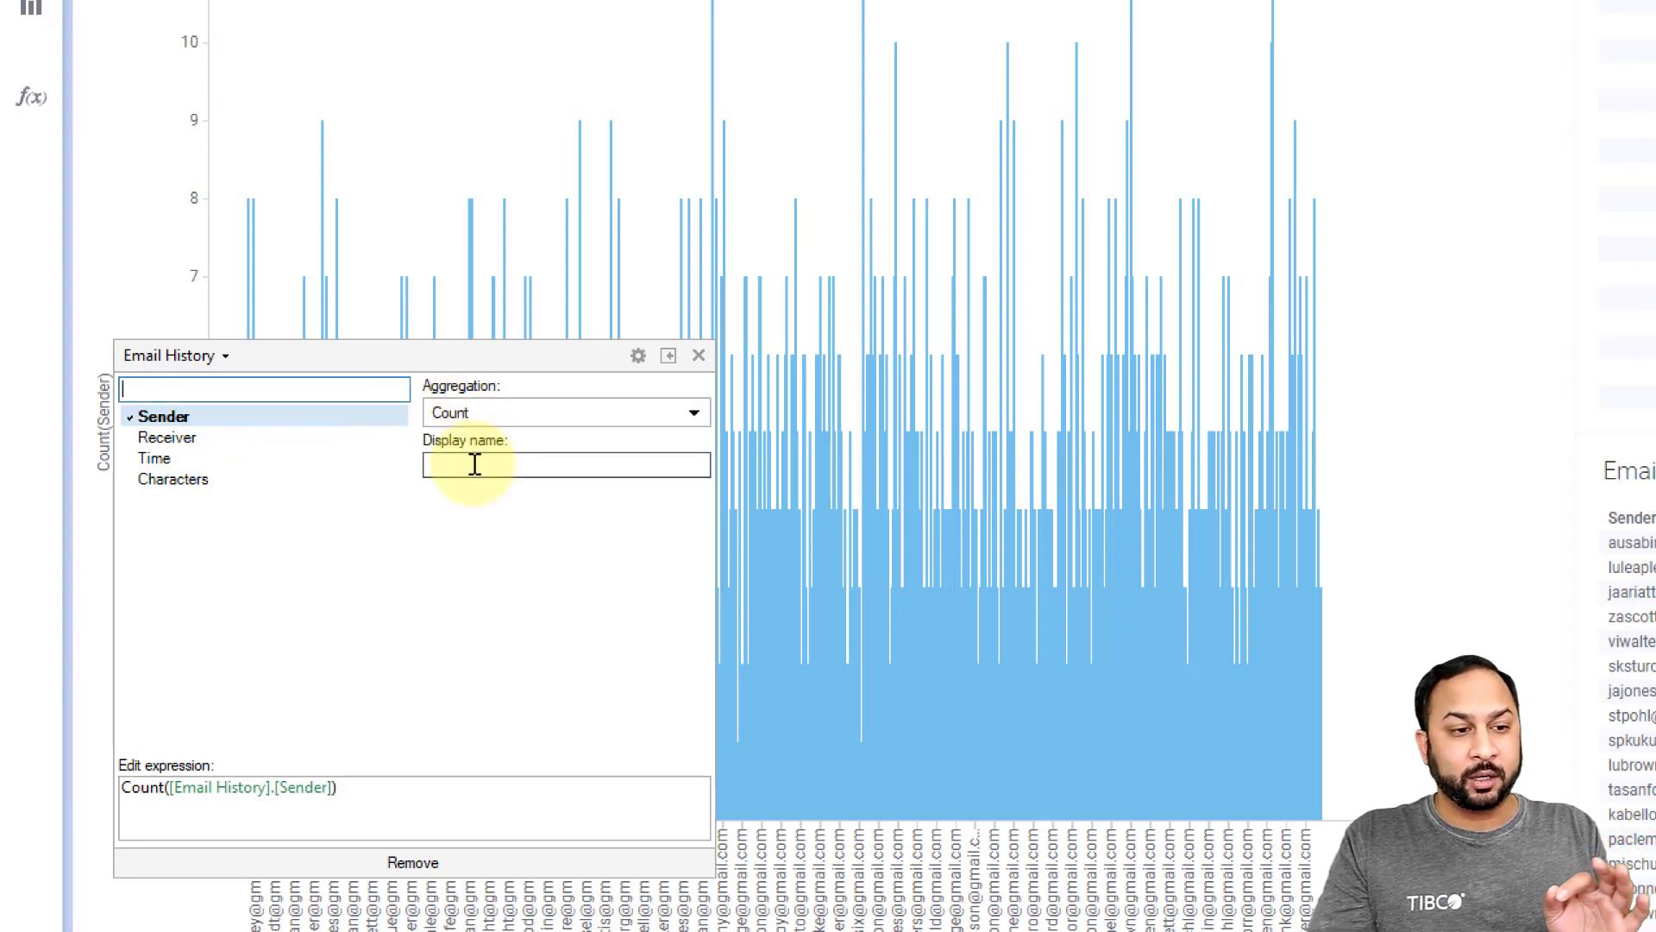
left_click(467, 186)
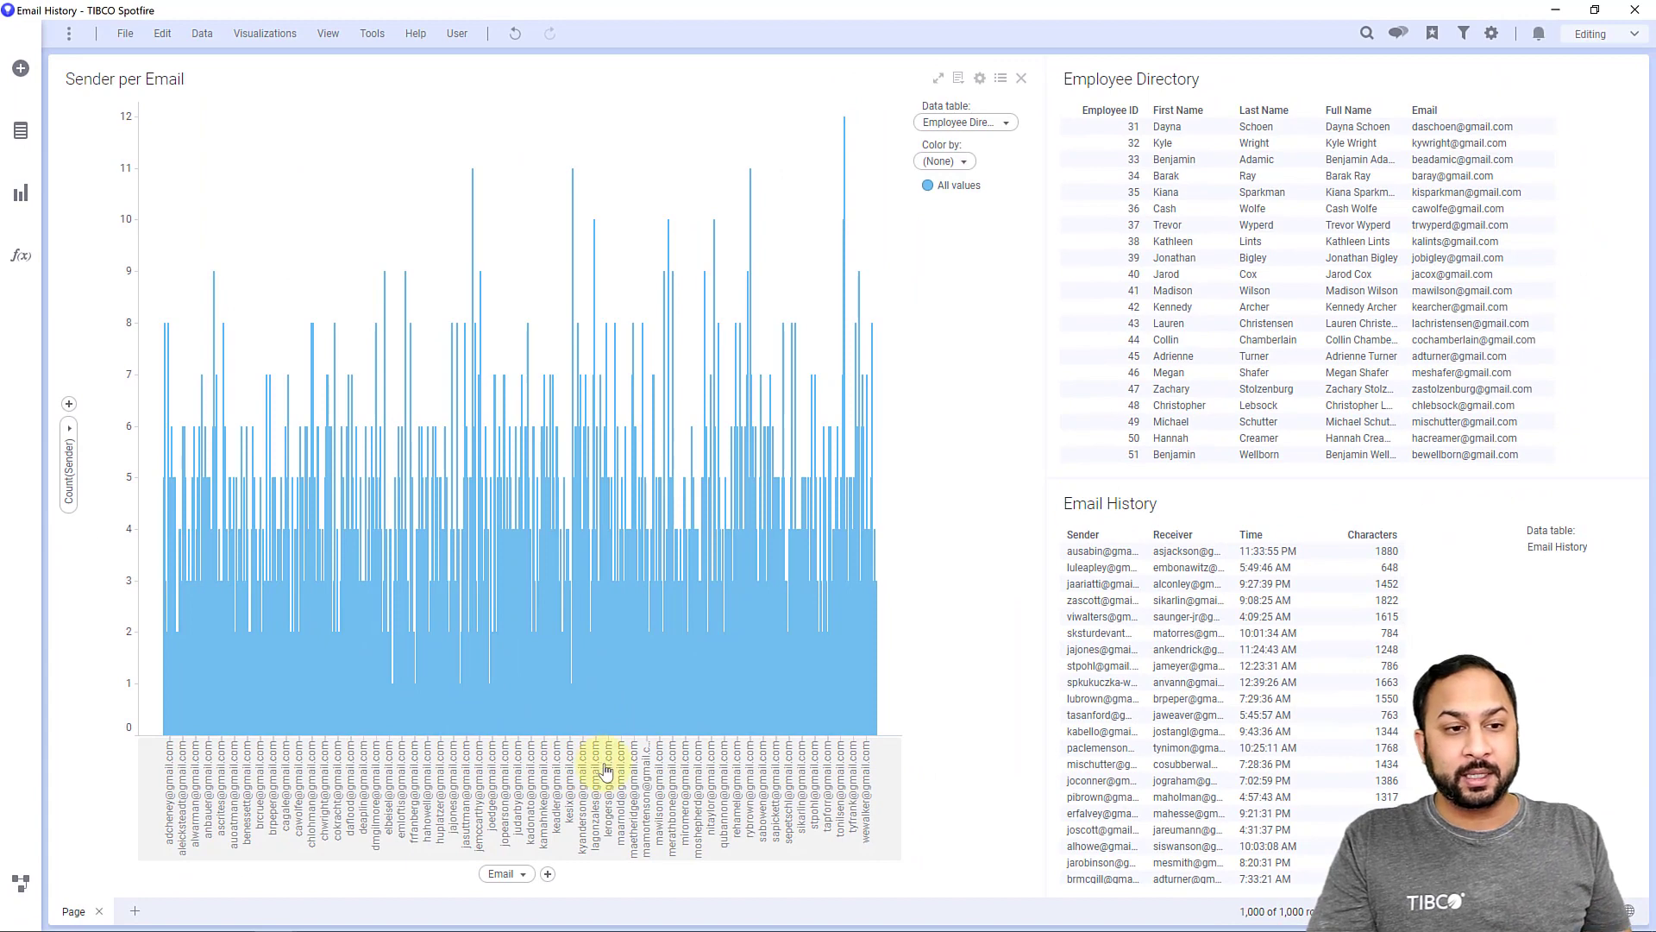
right_click(648, 222)
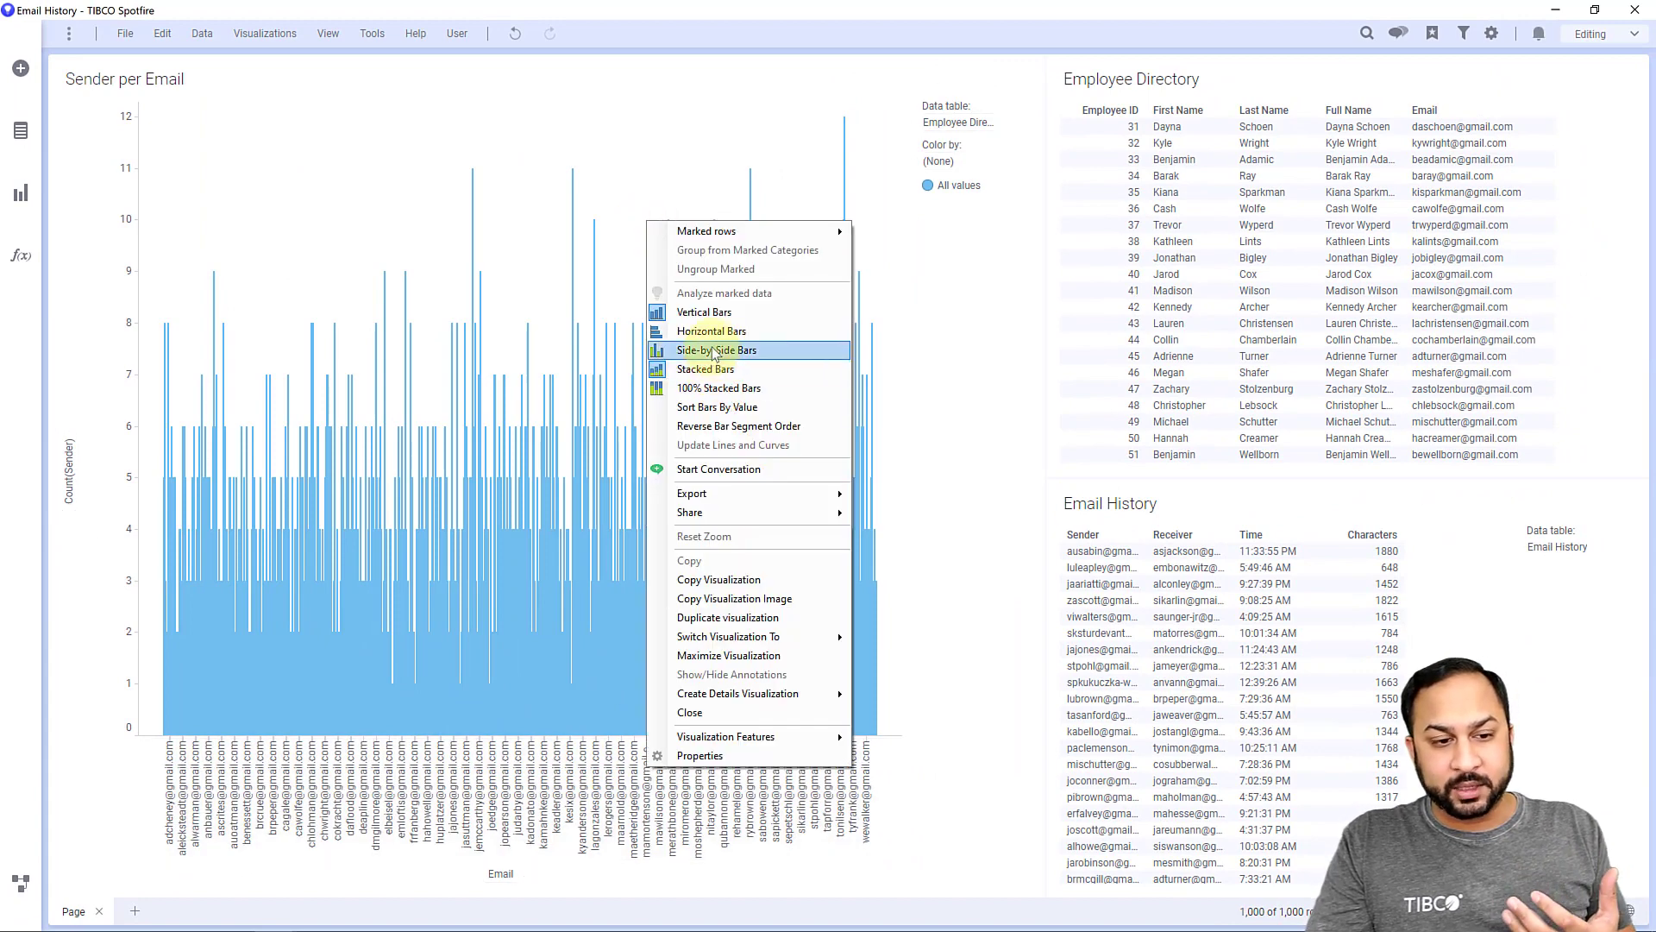
left_click(697, 616)
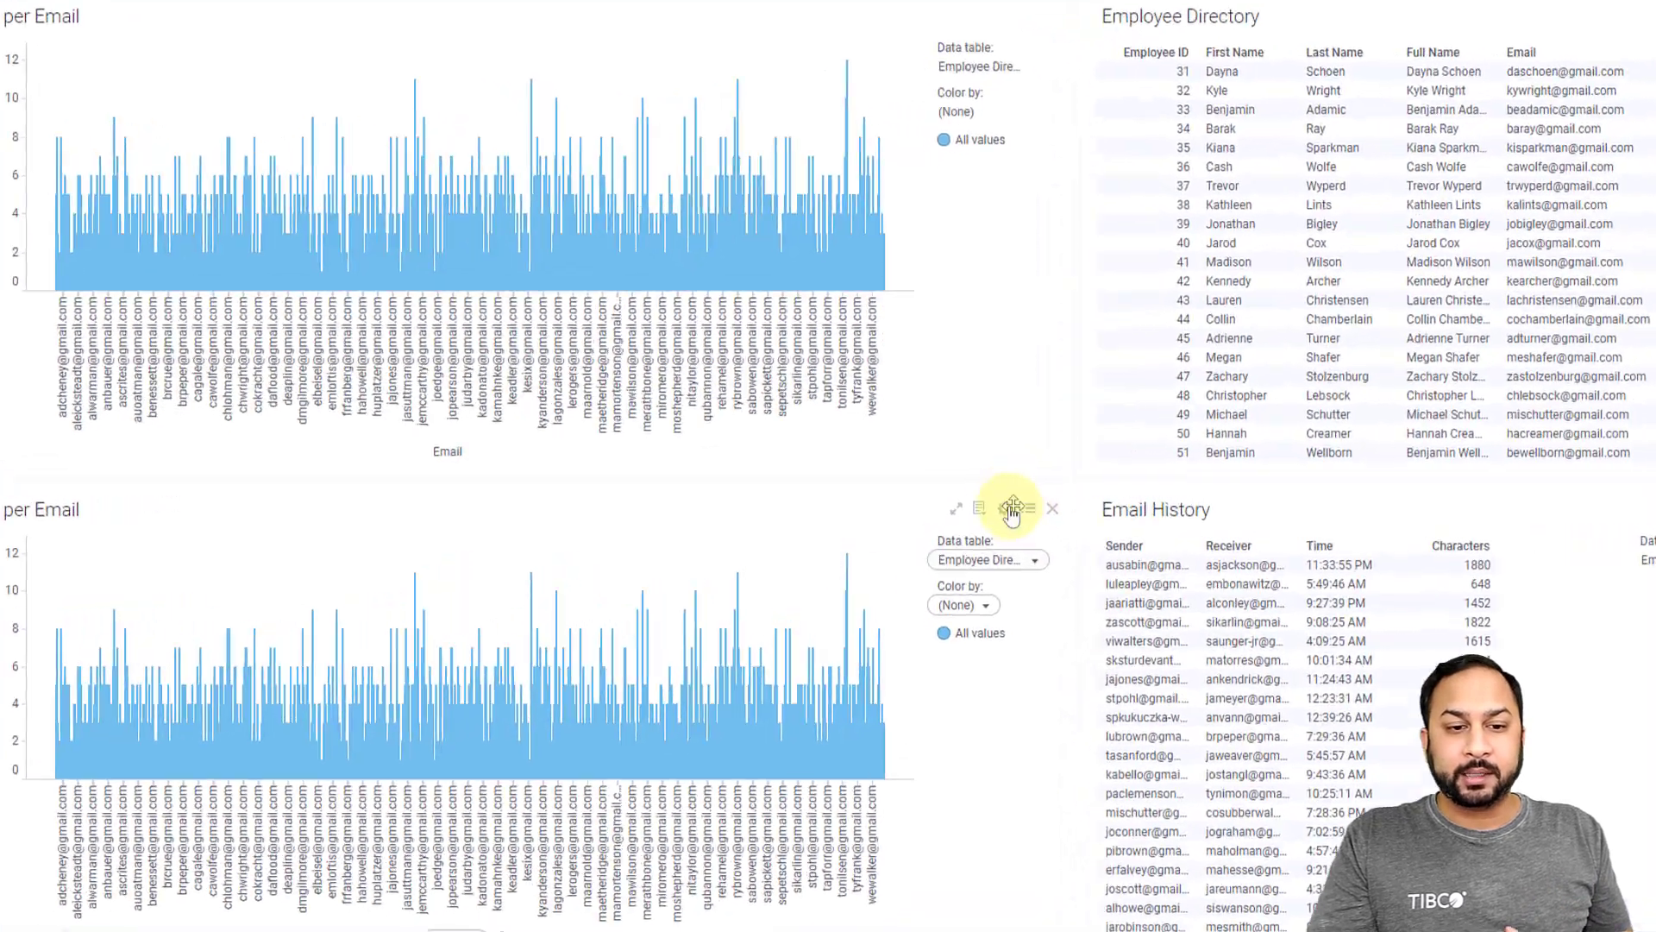
- Open the column matches editor from the lower chart's Data properties
left_click(980, 502)
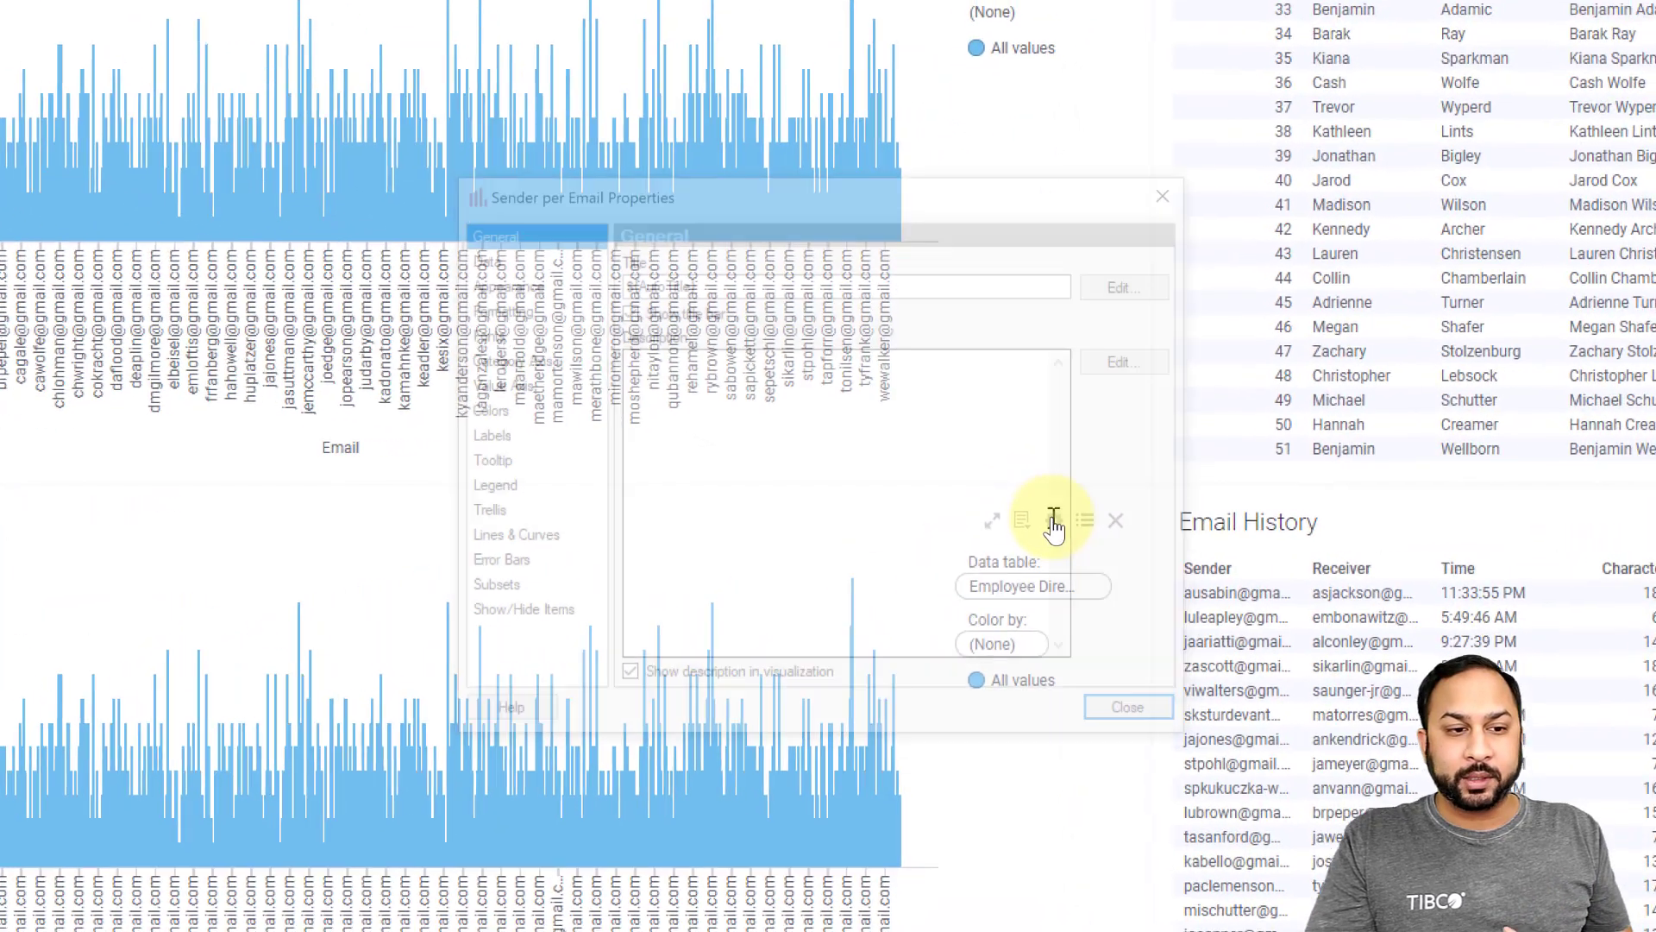
left_click(509, 258)
scroll(776, 501, "down", 5)
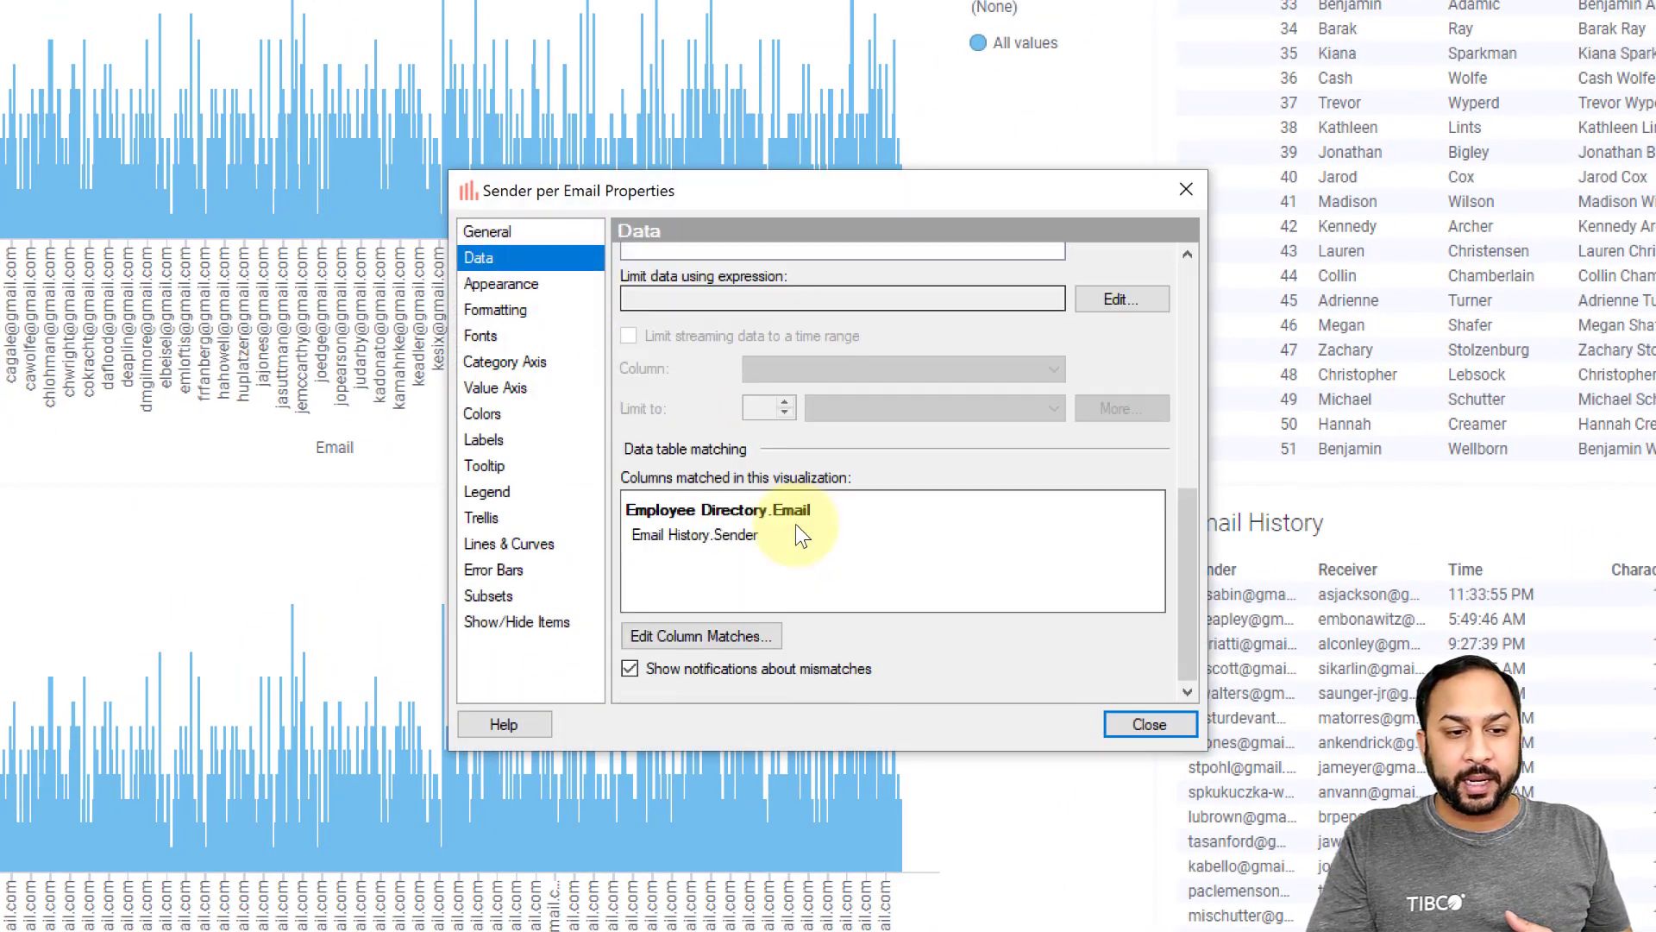
left_click(718, 634)
- Create a new match from Employee Directory Email to Email History Receiver and save
left_click(1147, 401)
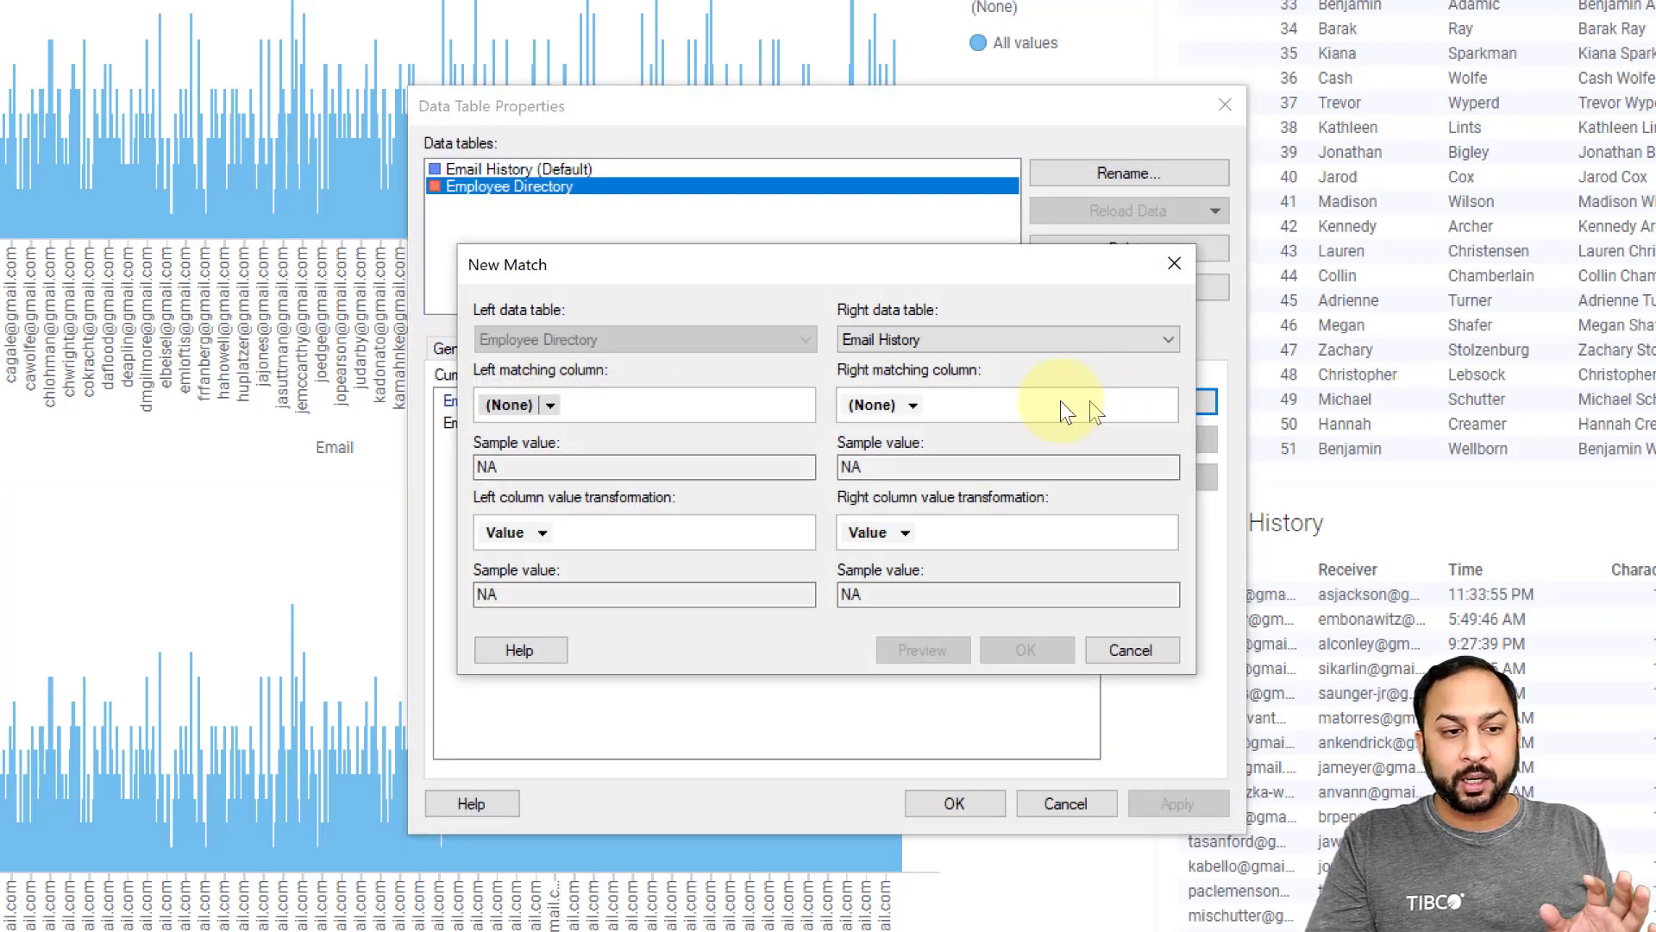
left_click(550, 407)
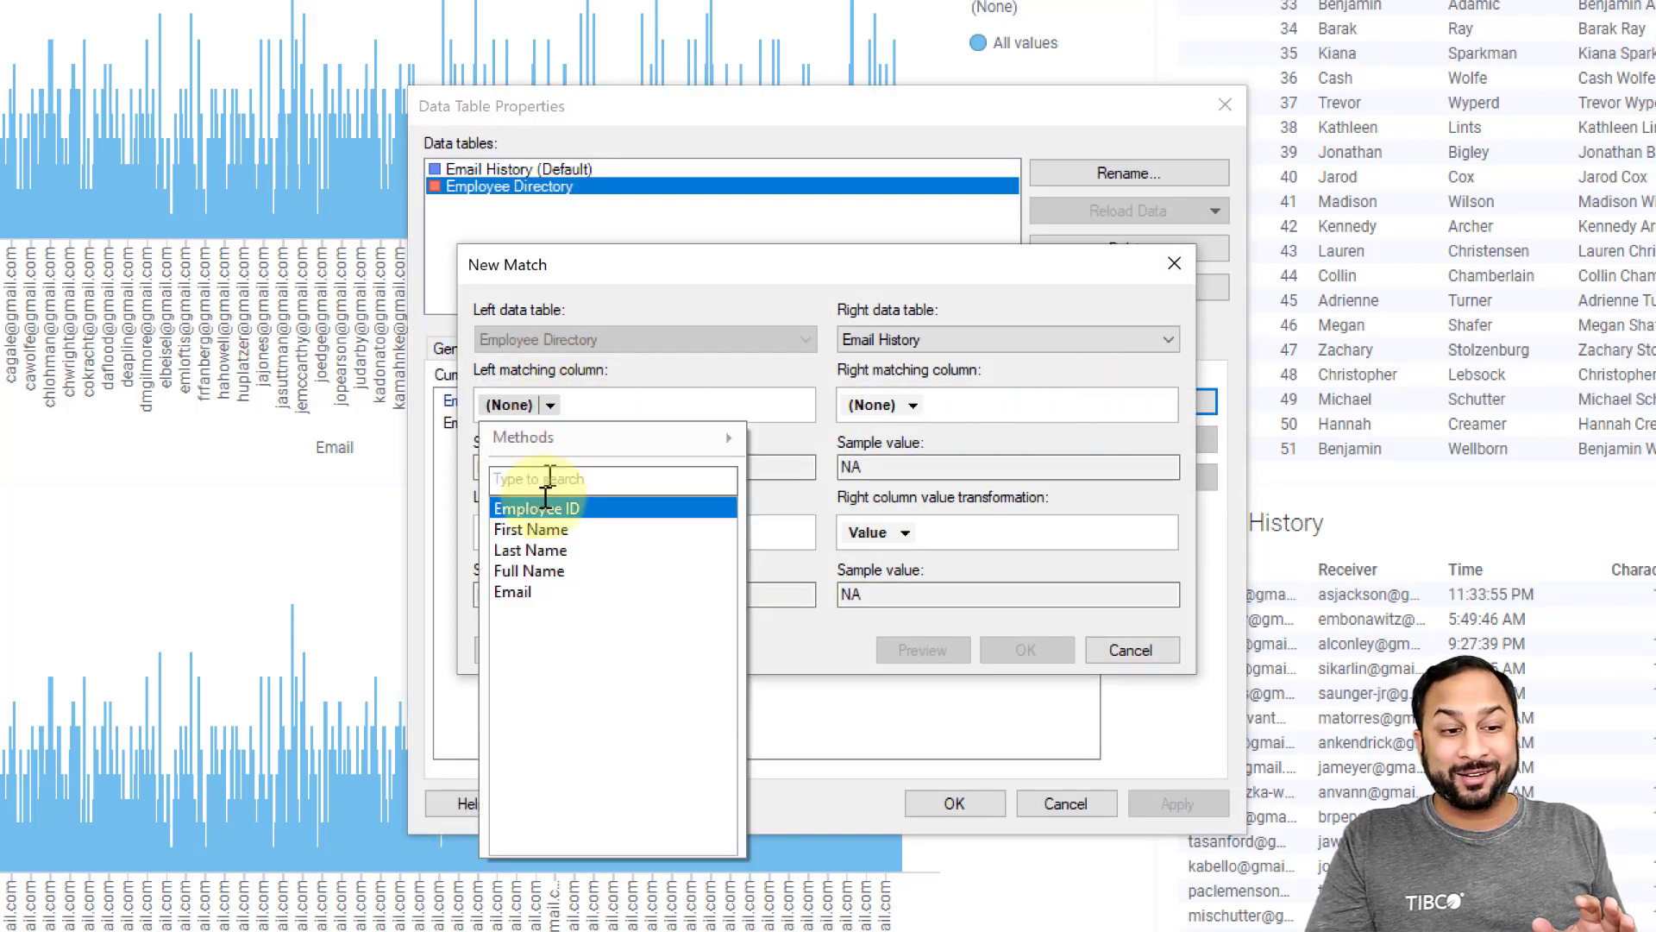
left_click(518, 594)
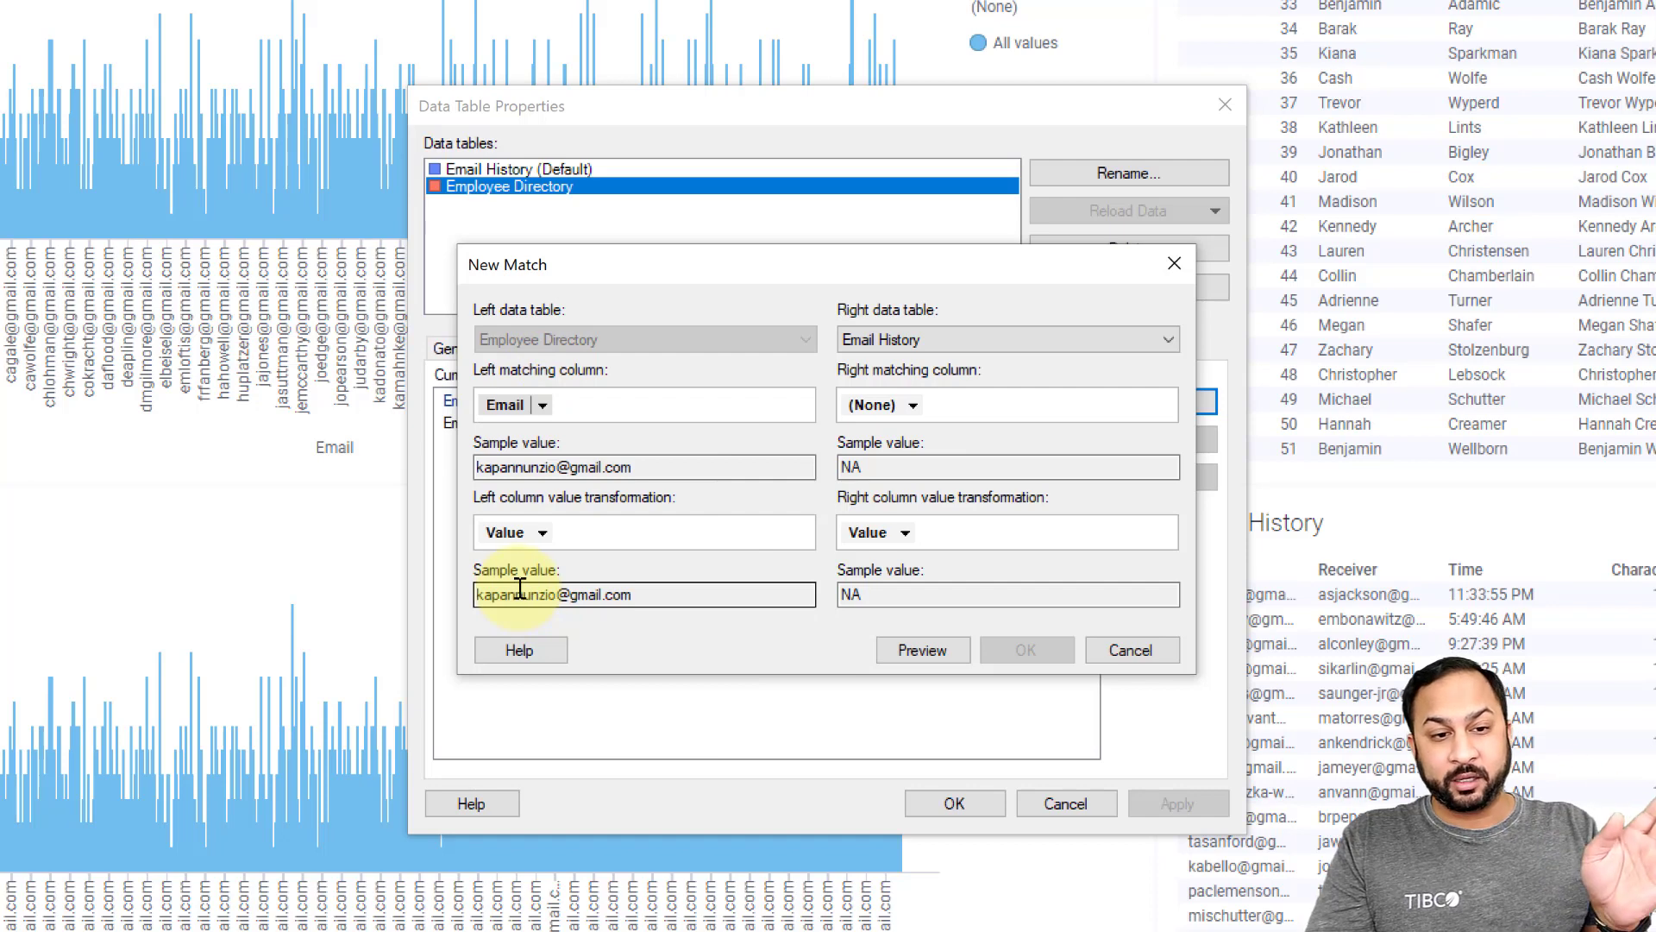
left_click(913, 406)
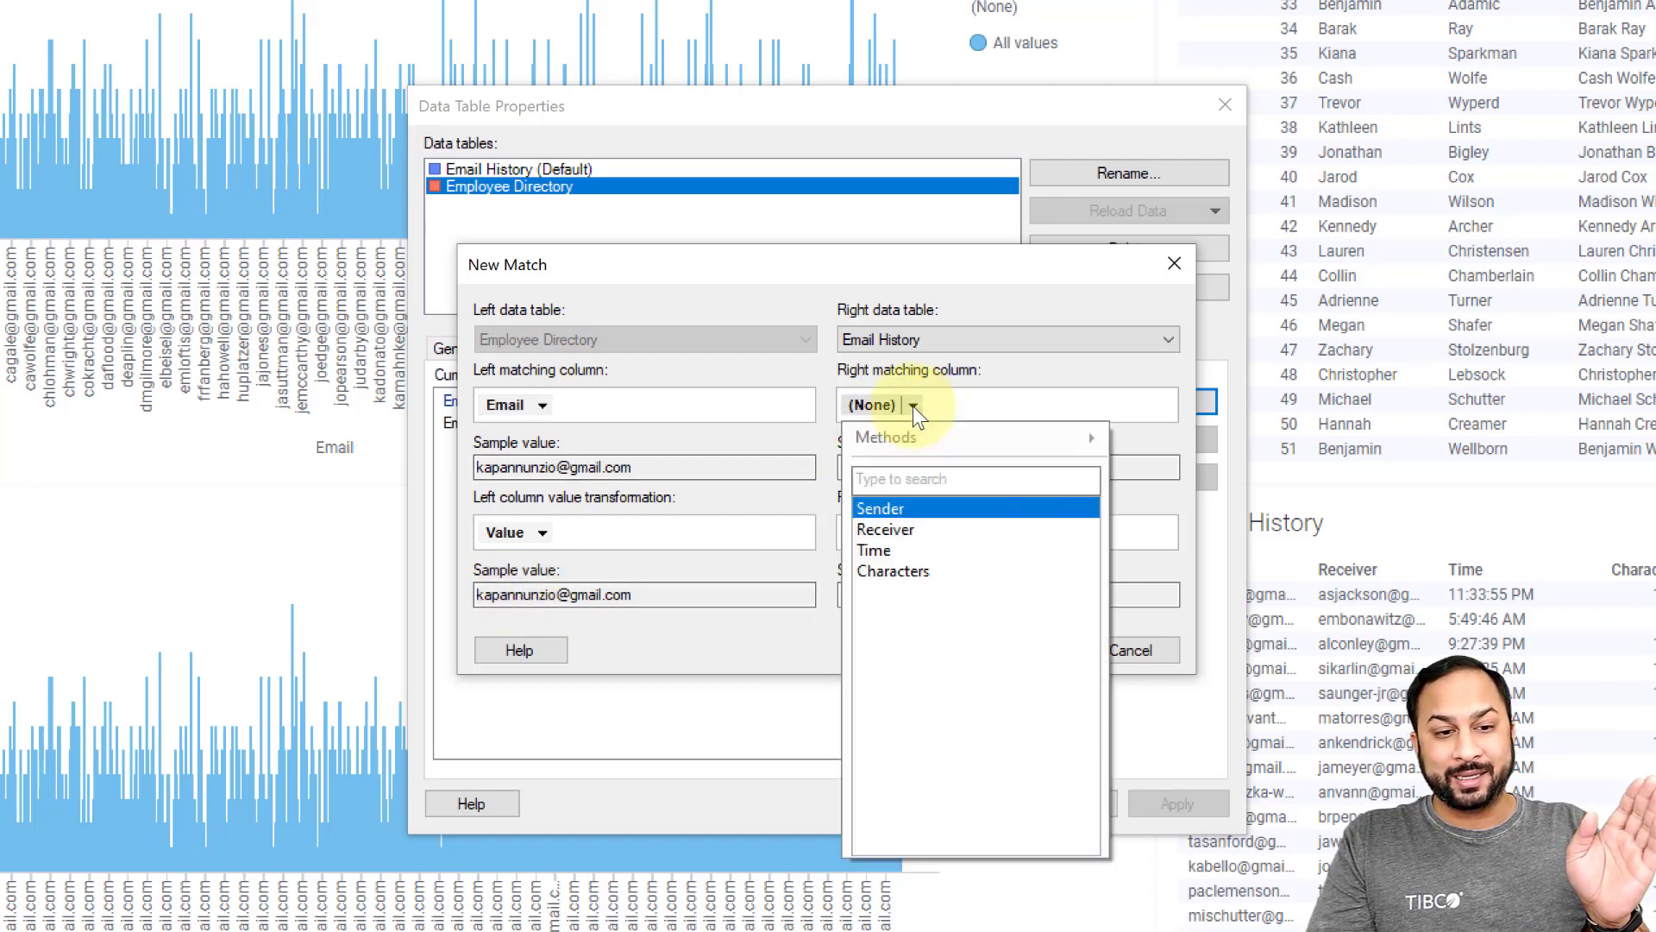
left_click(908, 526)
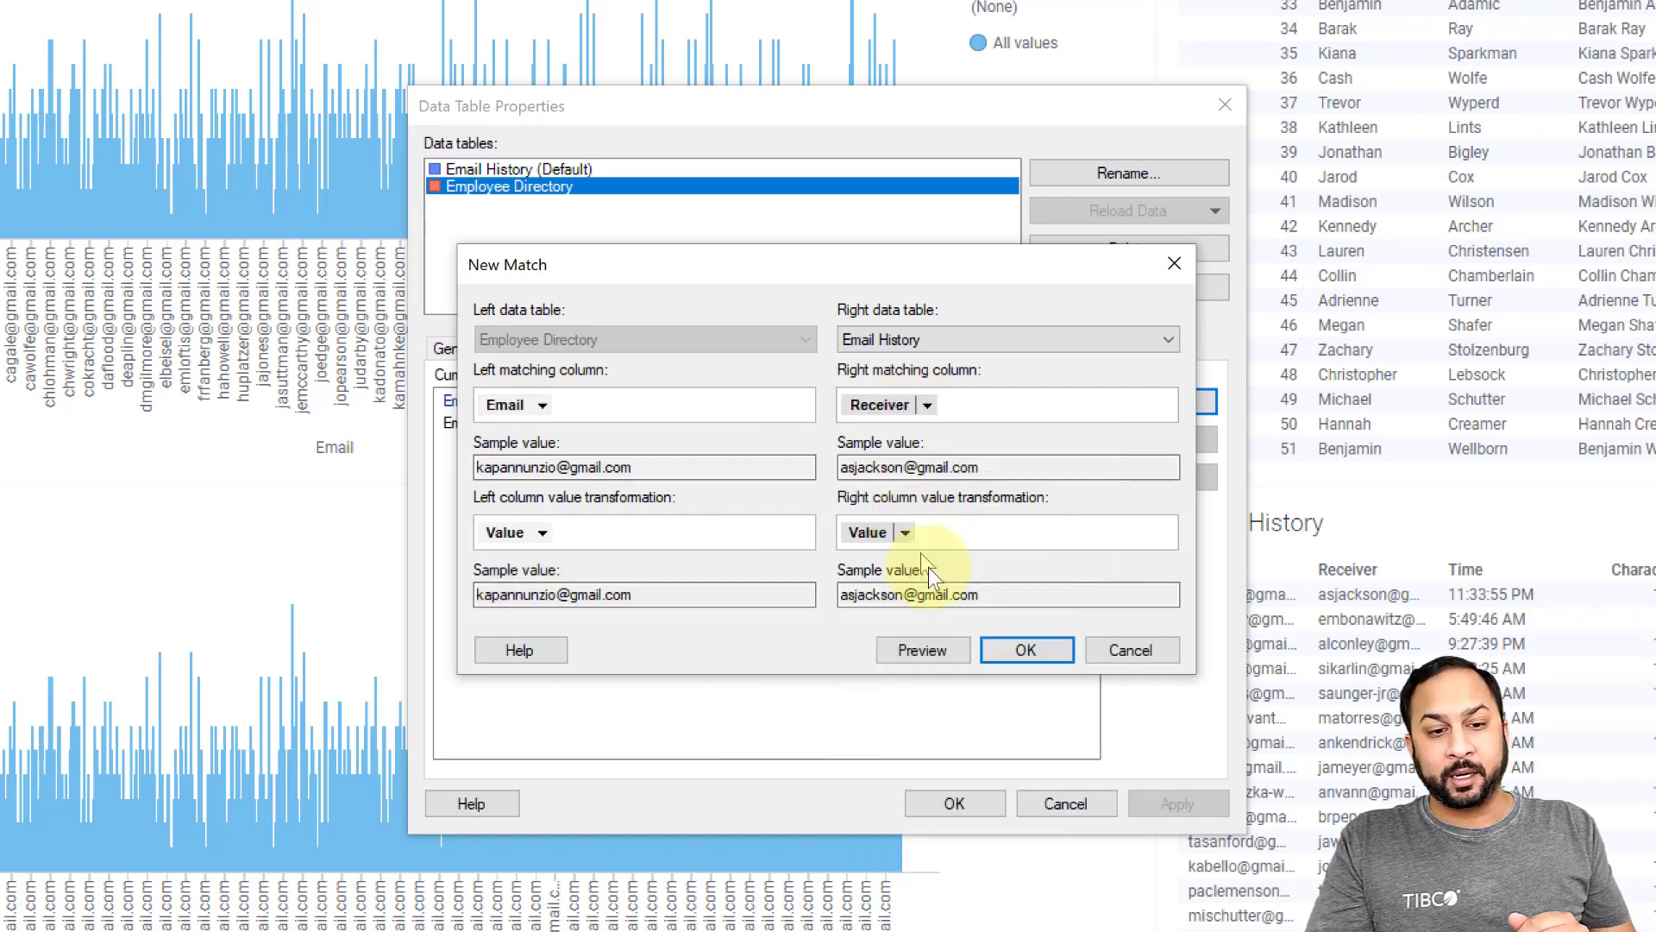
left_click(997, 645)
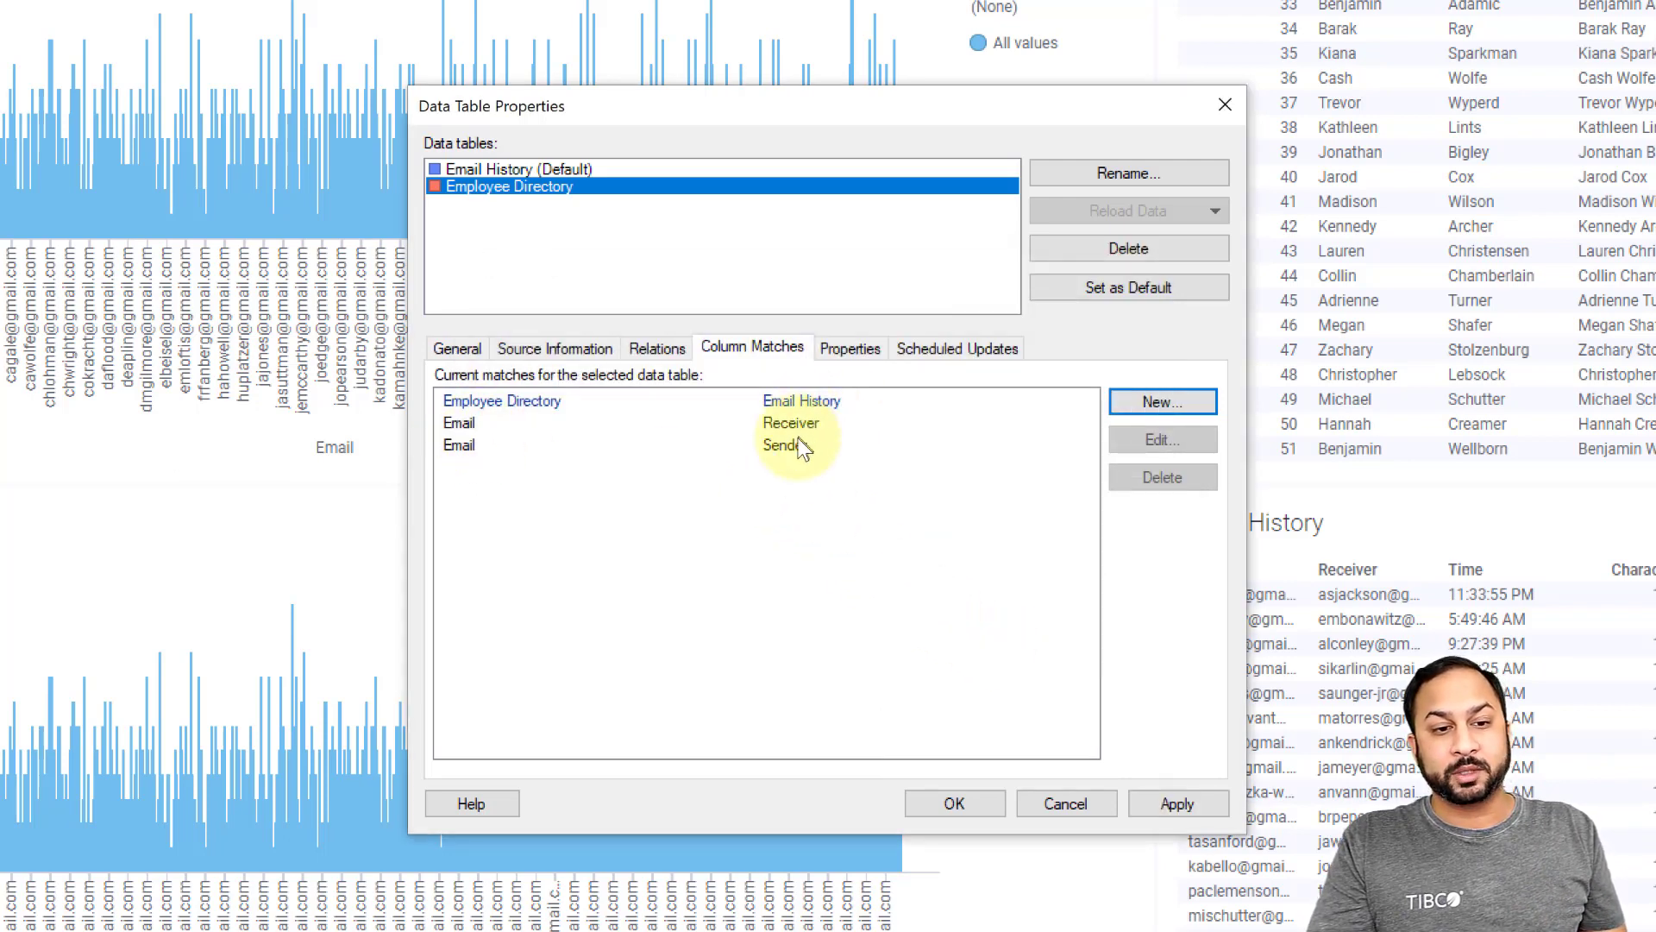
left_click(954, 795)
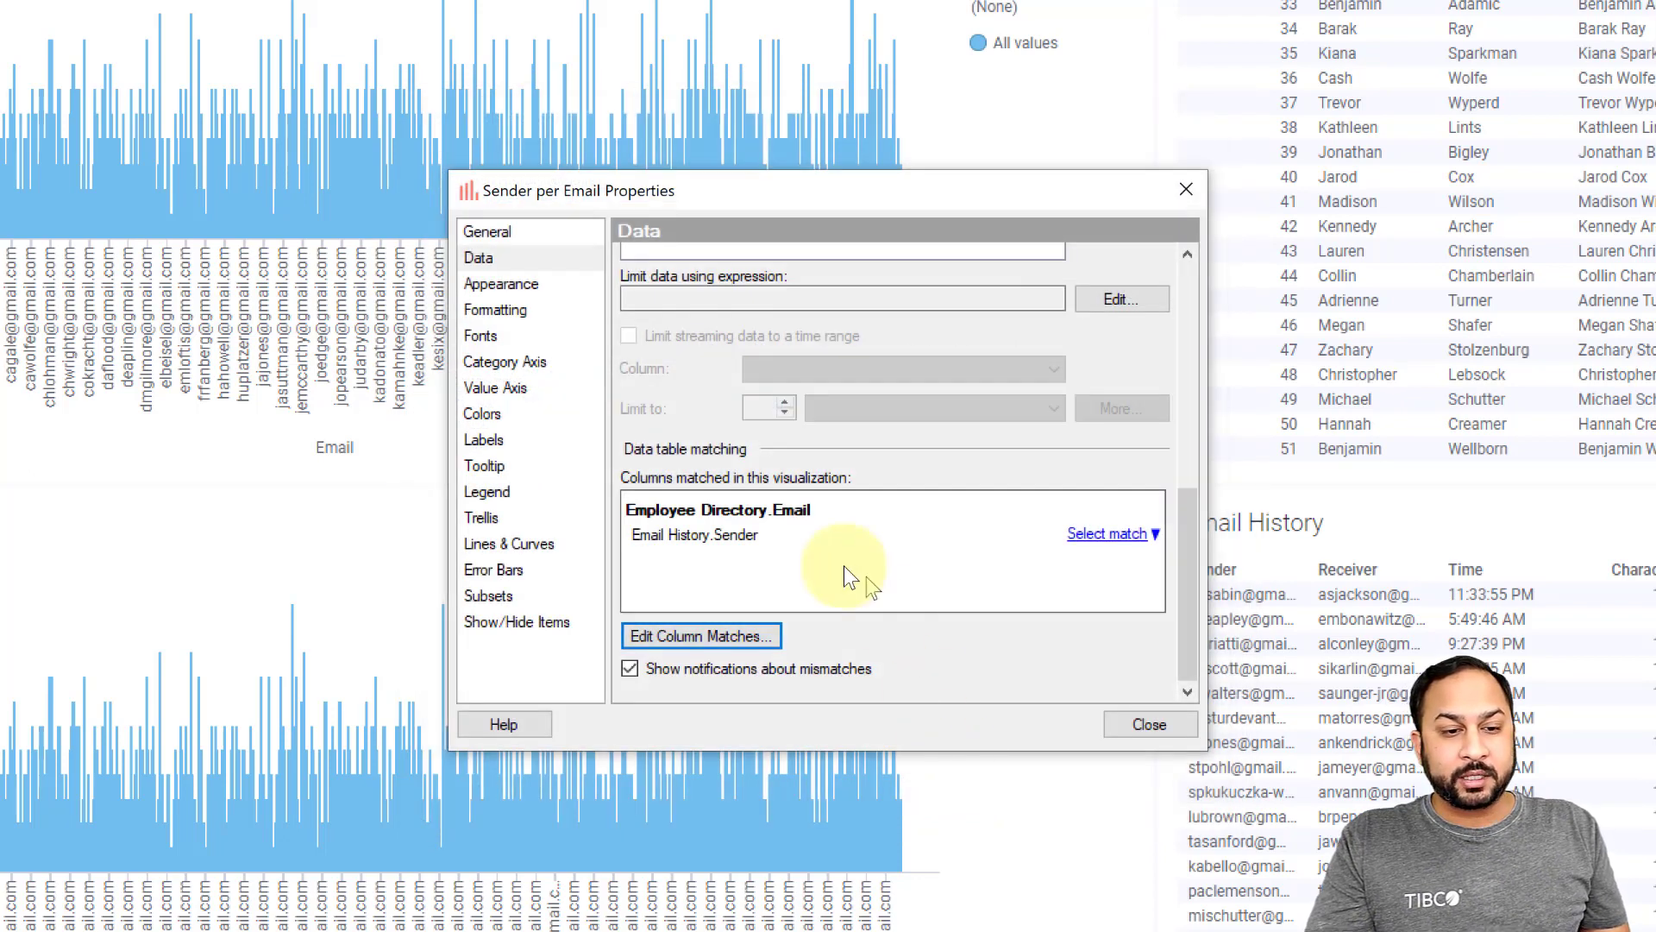
- Set the lower chart's data table matching to the Receiver match
left_click(1154, 535)
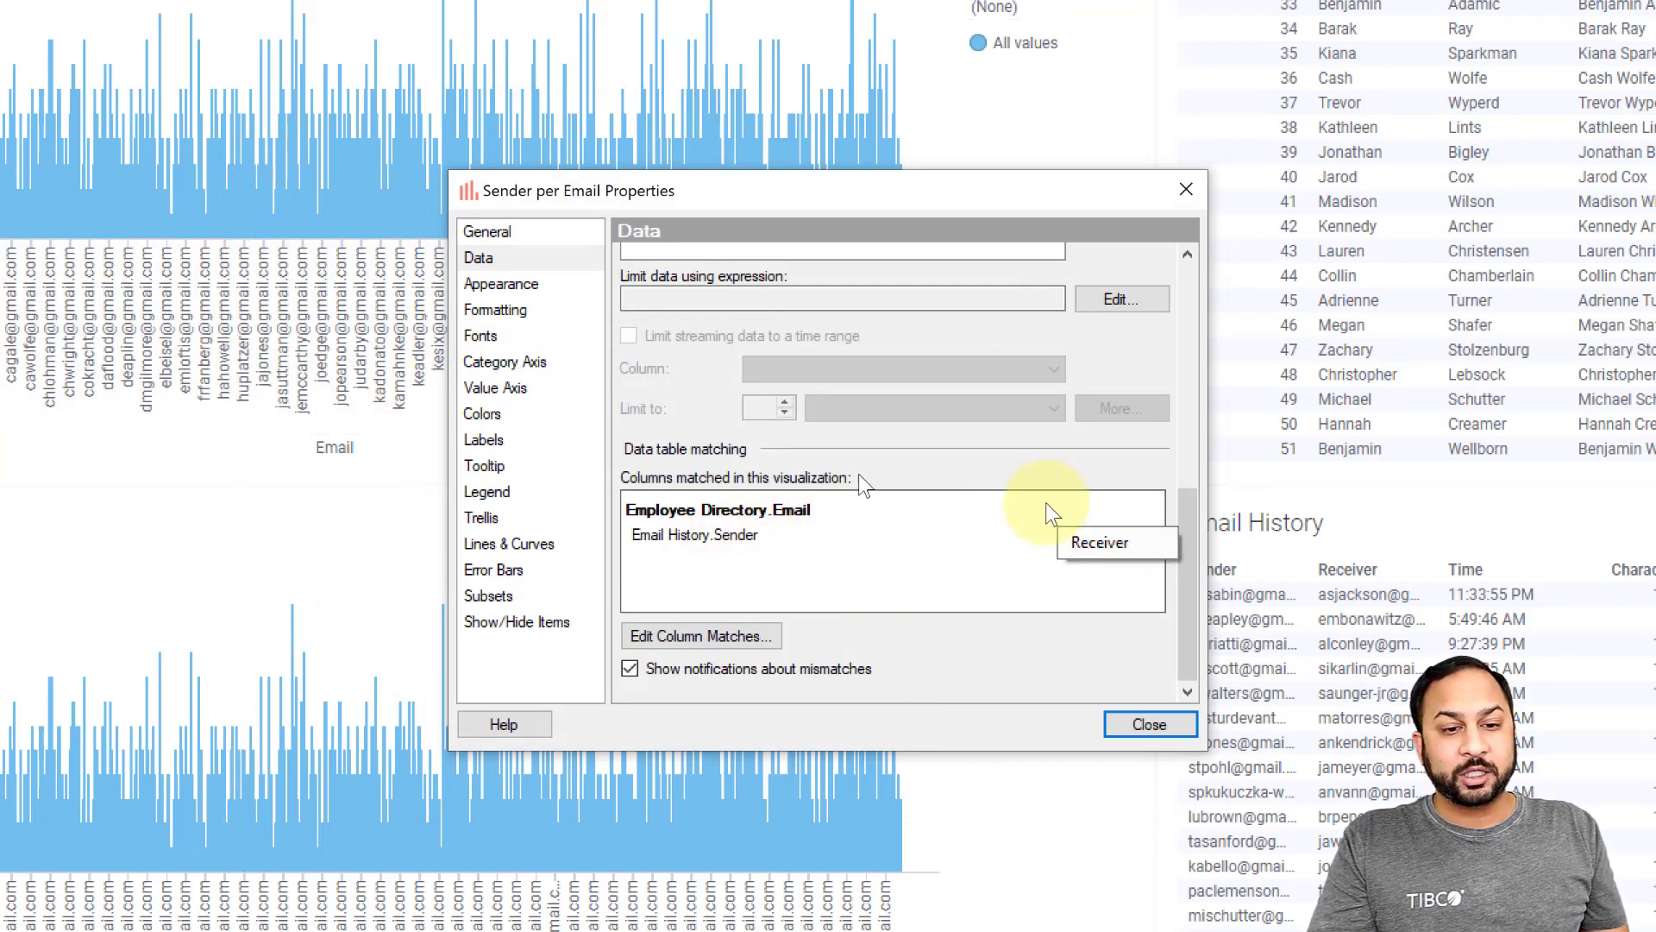
left_click(1099, 540)
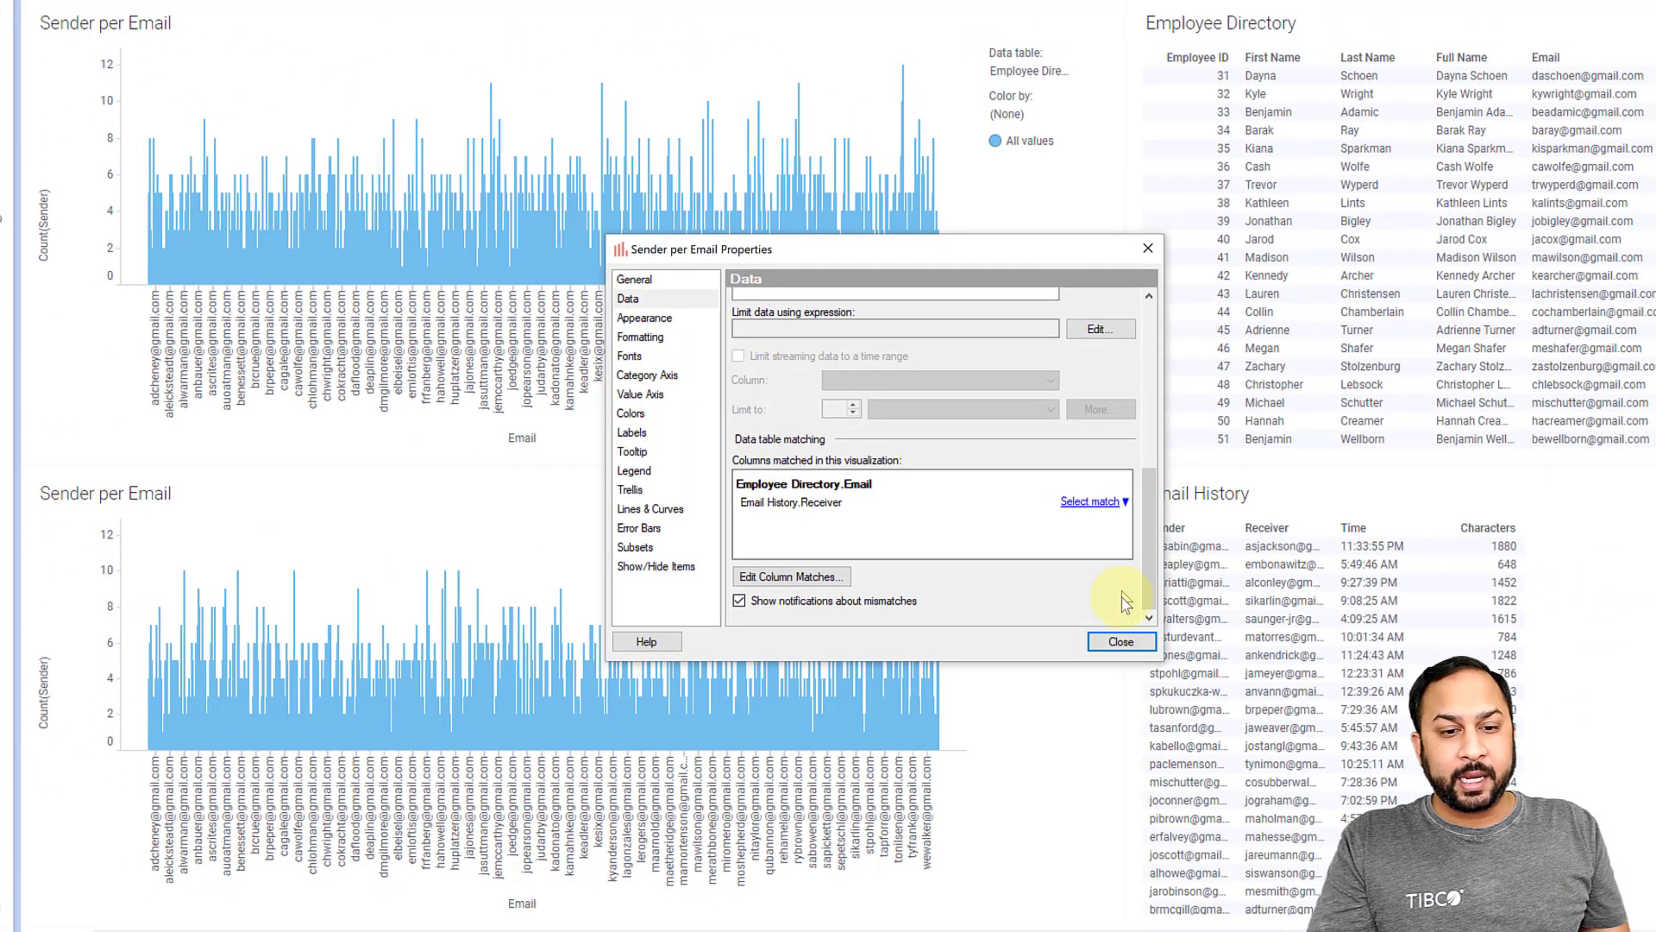
left_click(1117, 640)
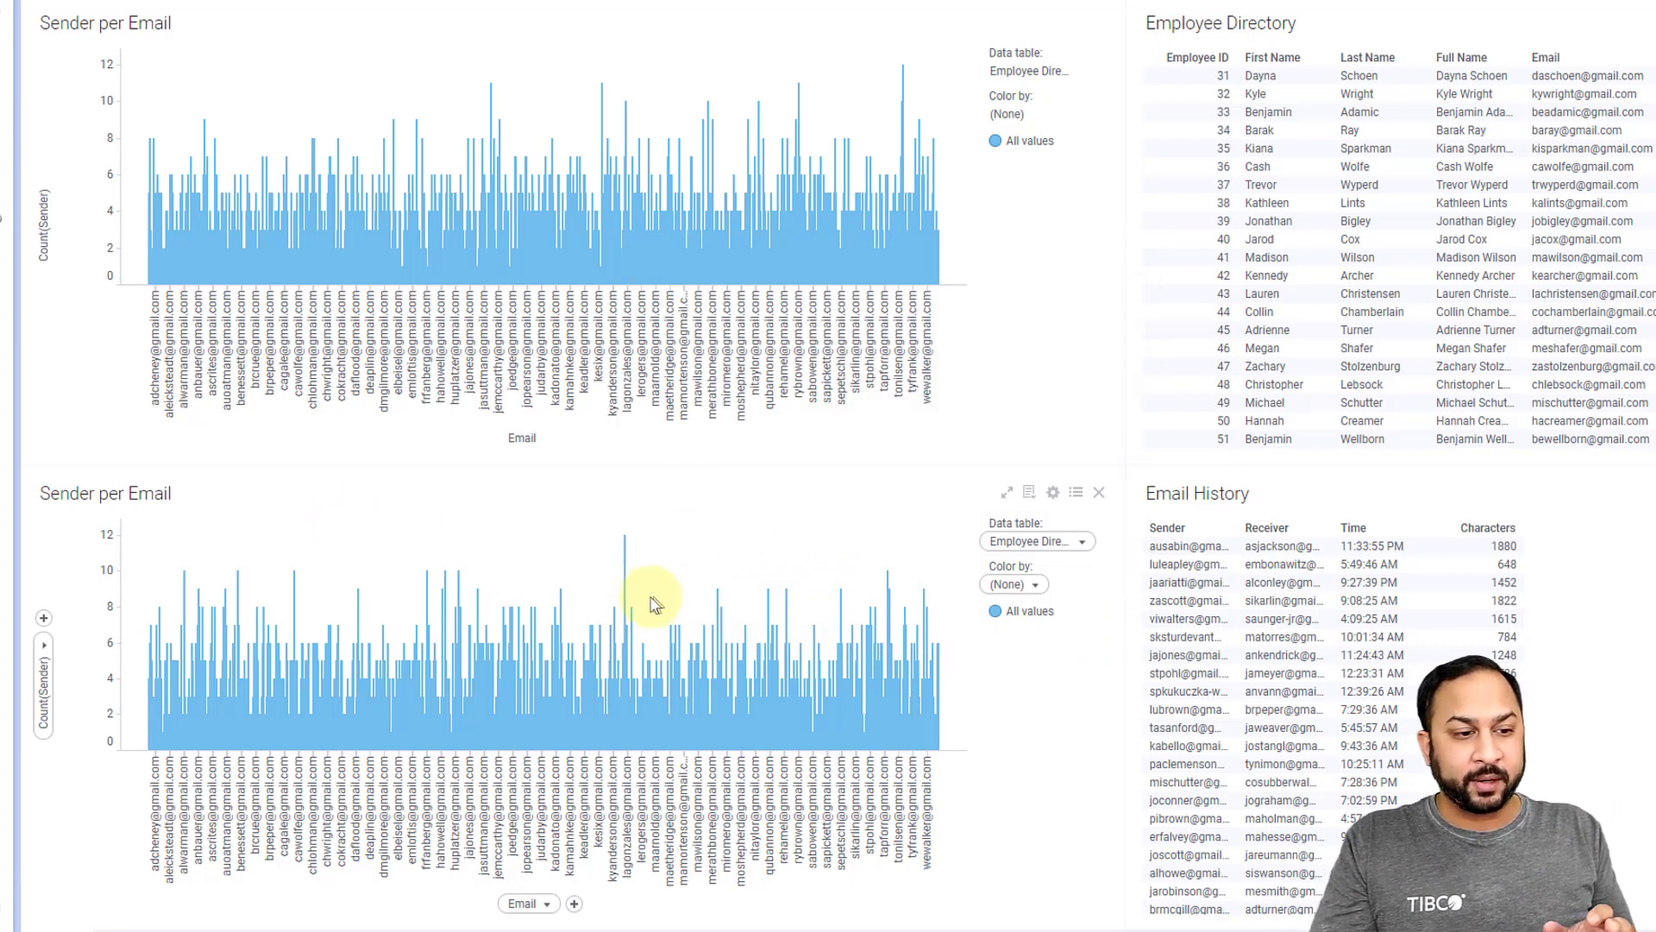
- Change the lower chart's y-axis to Count(Receiver)
left_click(43, 643)
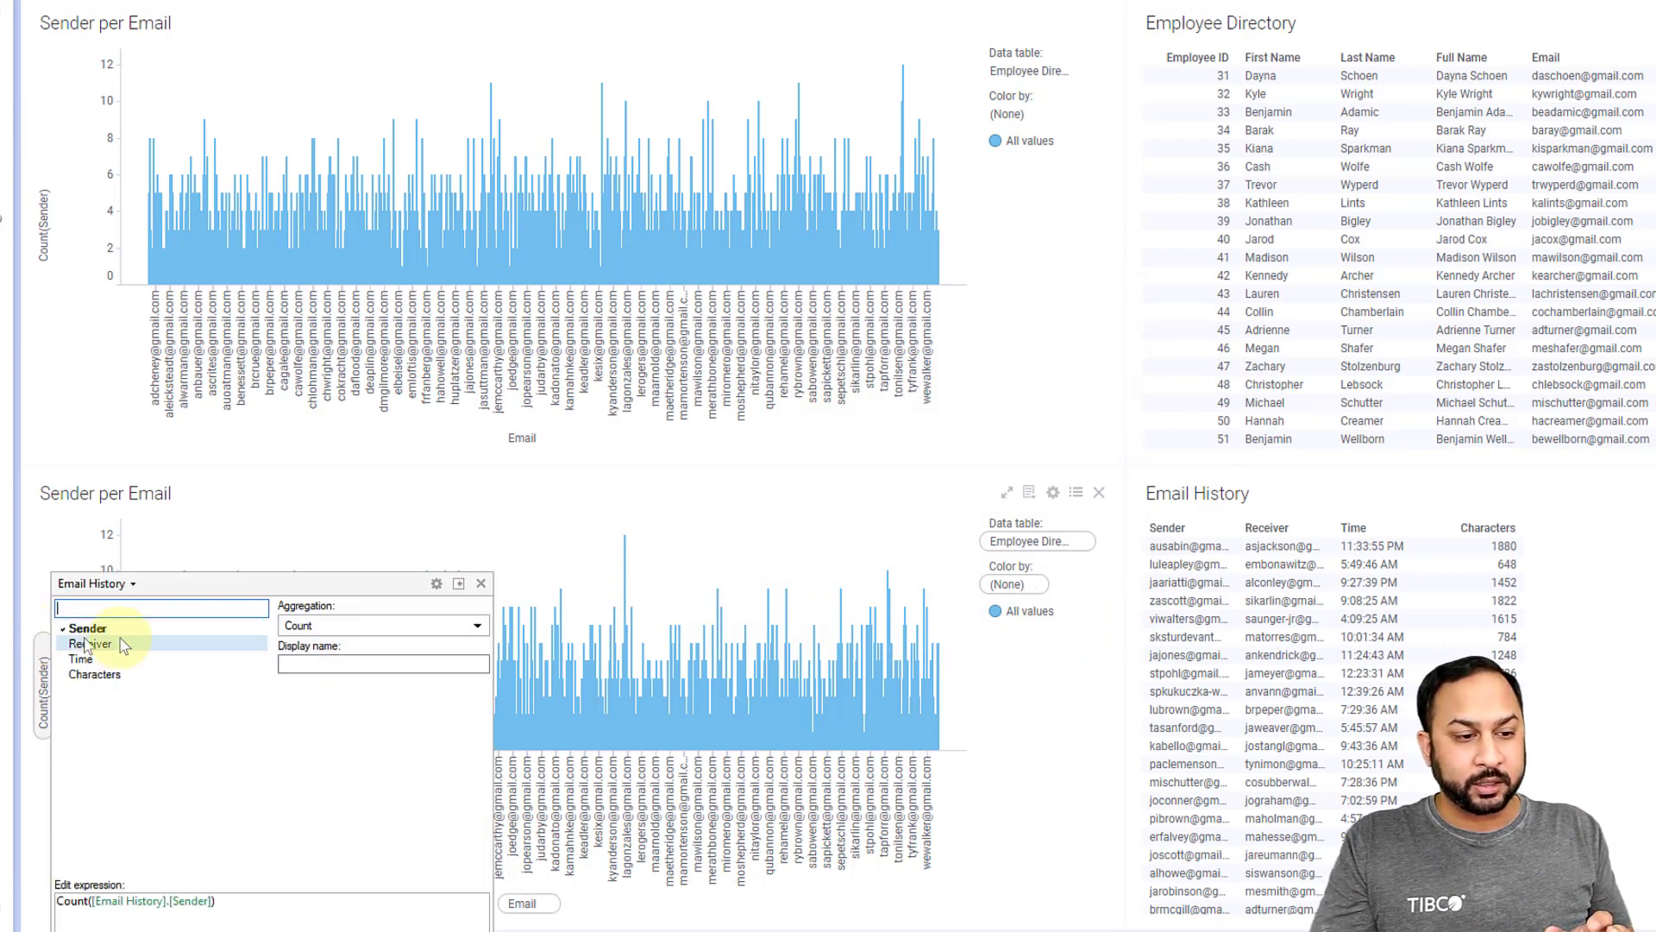
left_click(144, 644)
left_click(310, 626)
left_click(307, 665)
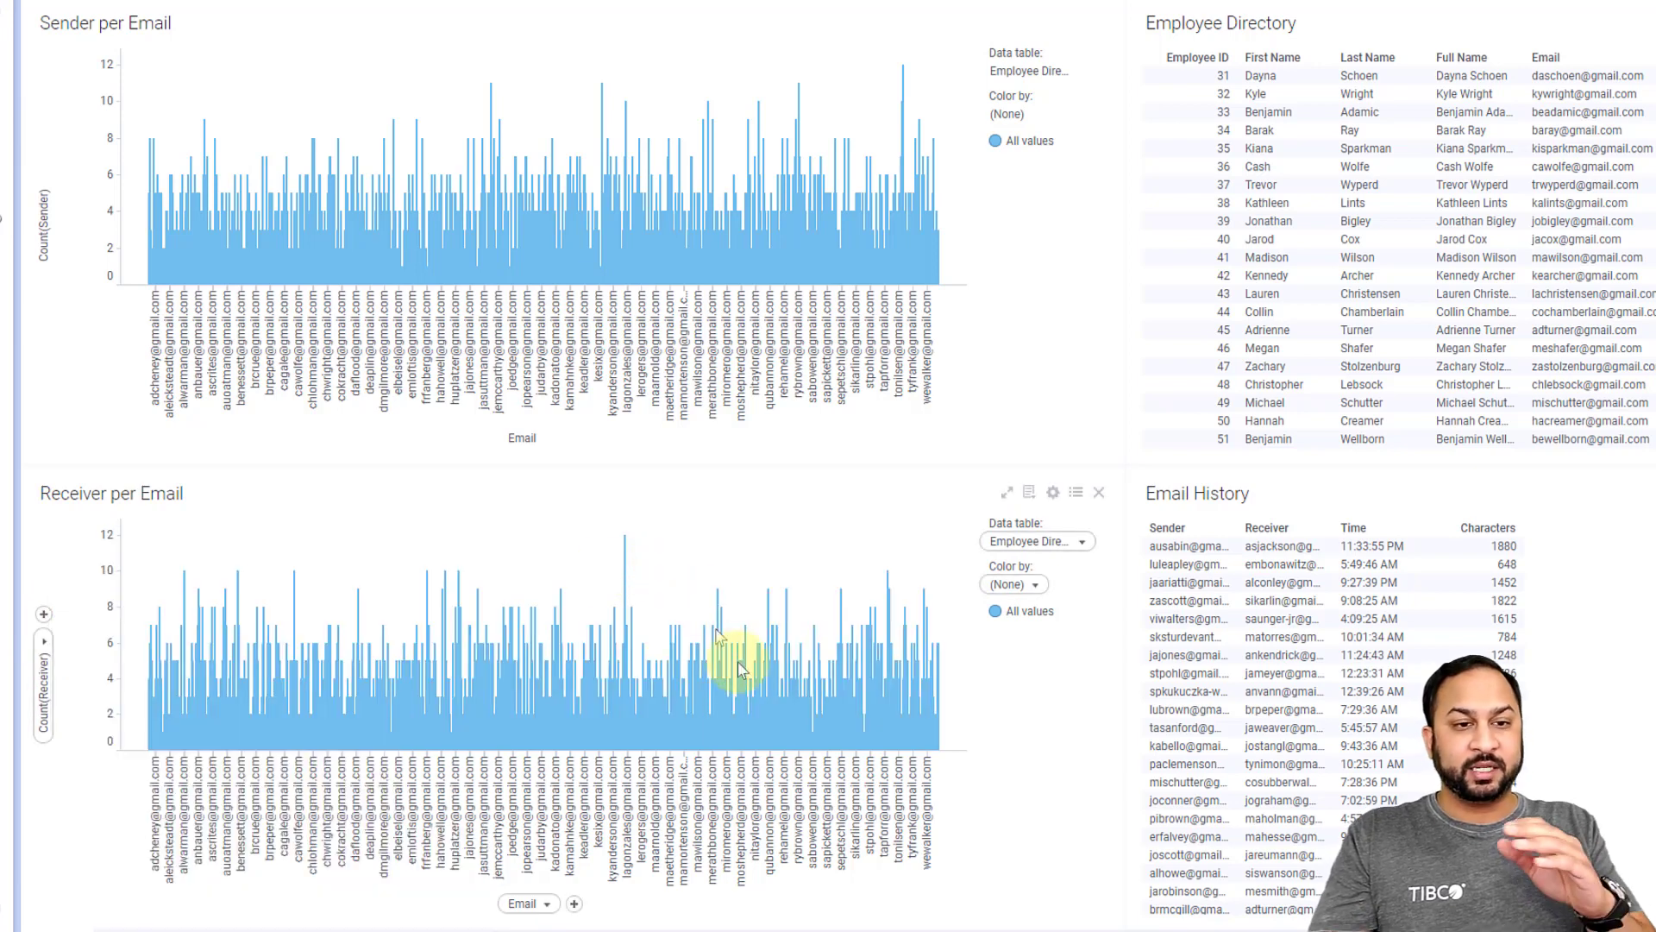